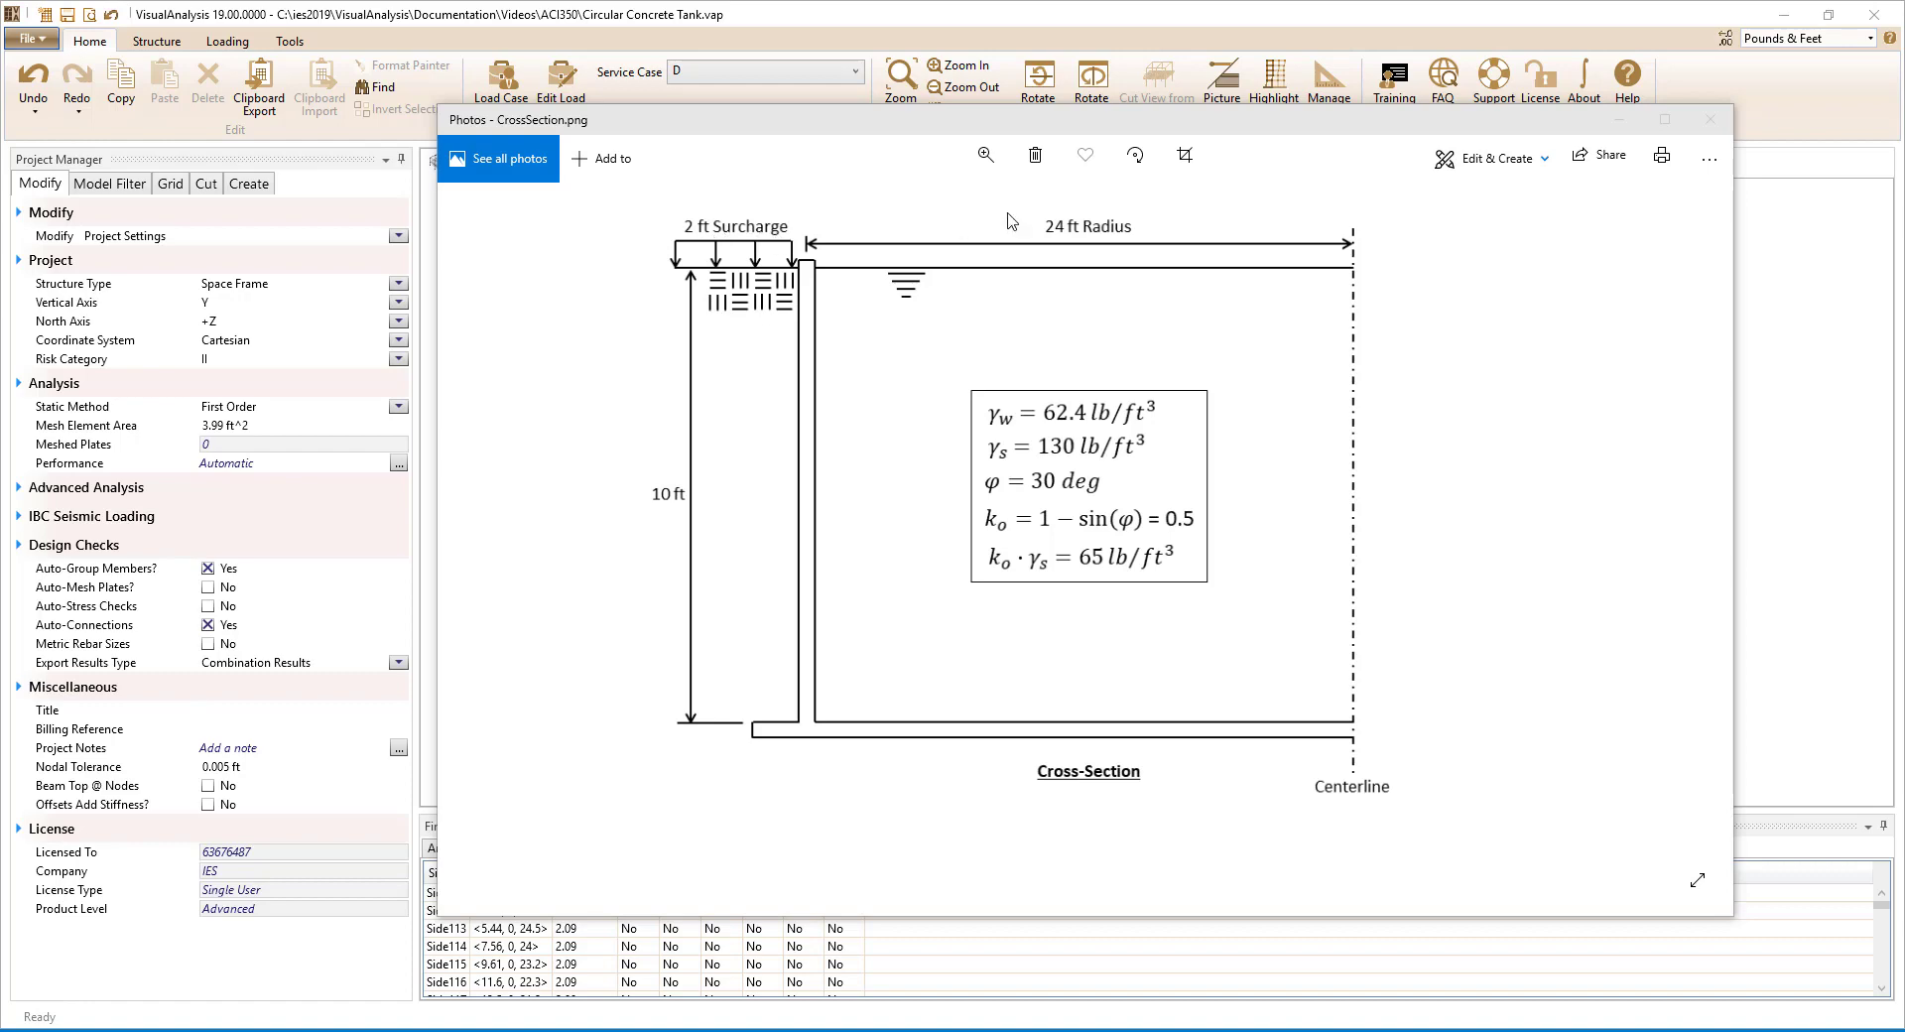
Close the Photos window showing CrossSection.png to reveal the empty VisualAnalysis model.
click(1710, 120)
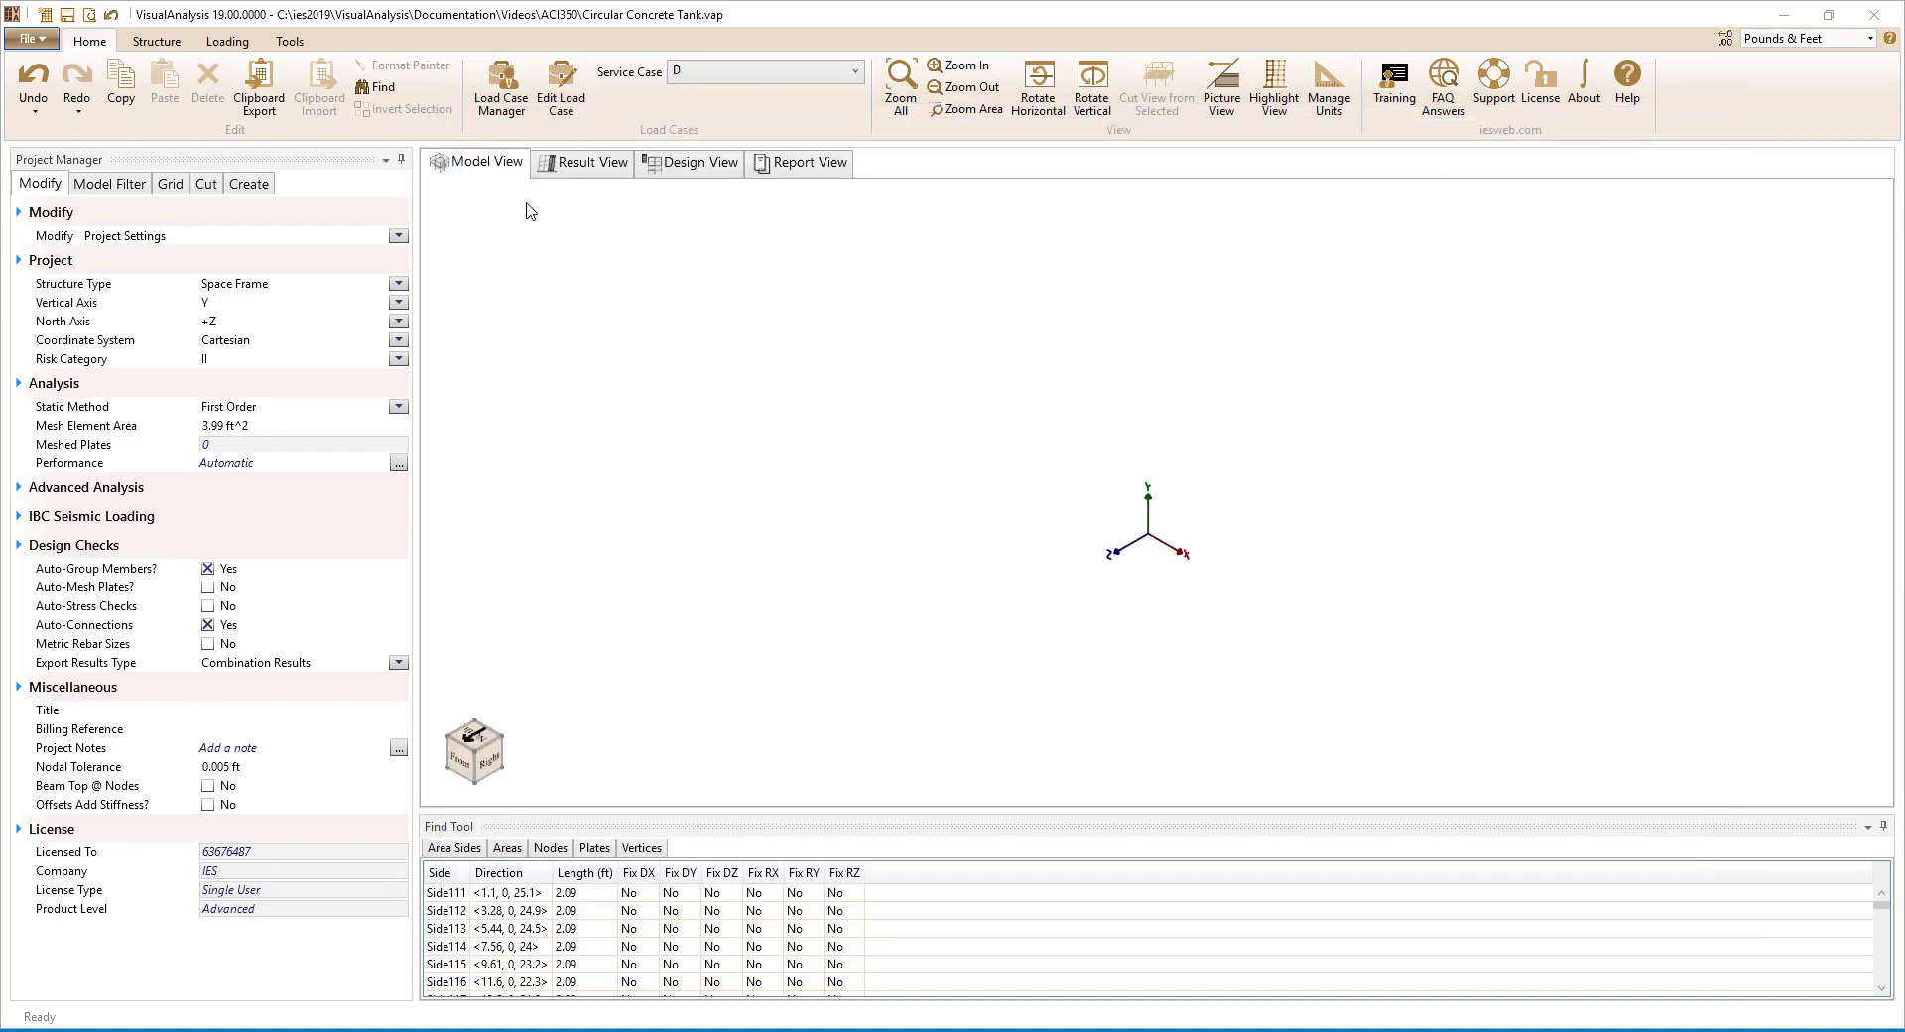
Show both polar grids, Polar and Polar 1, in the model view.
click(170, 184)
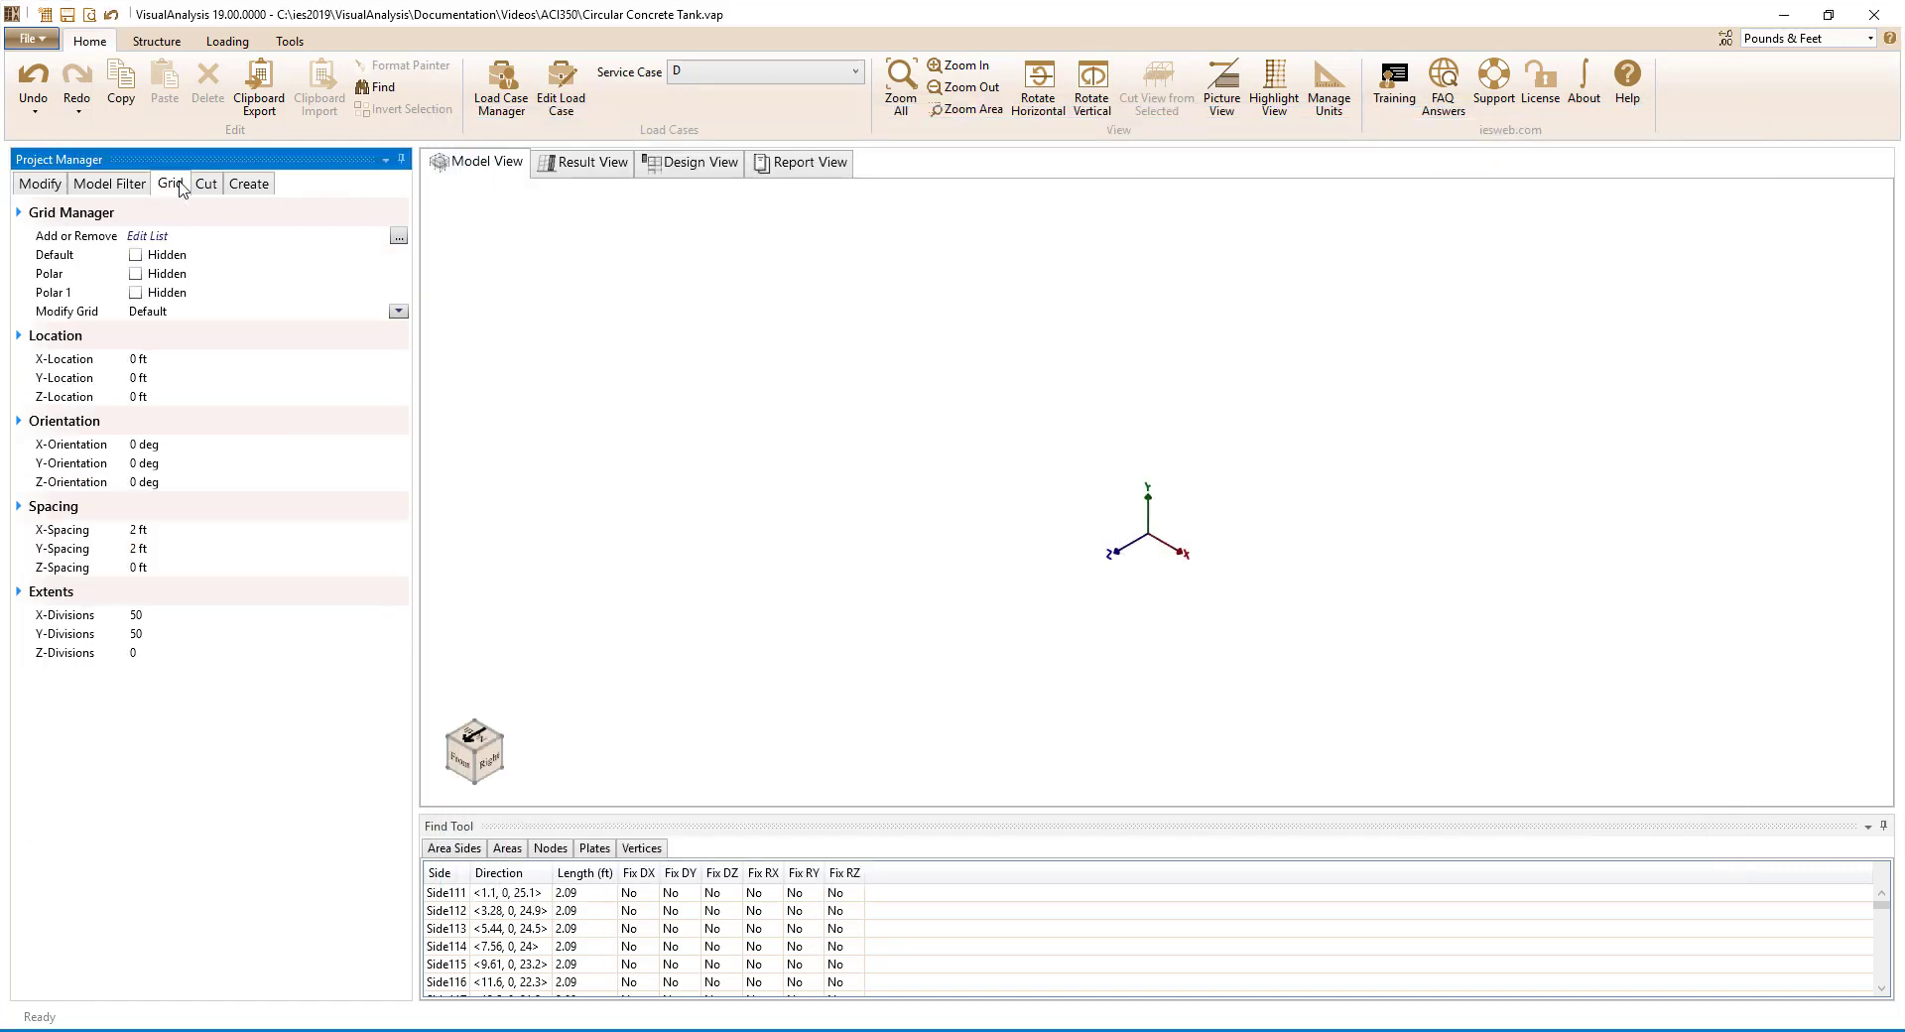
click(136, 275)
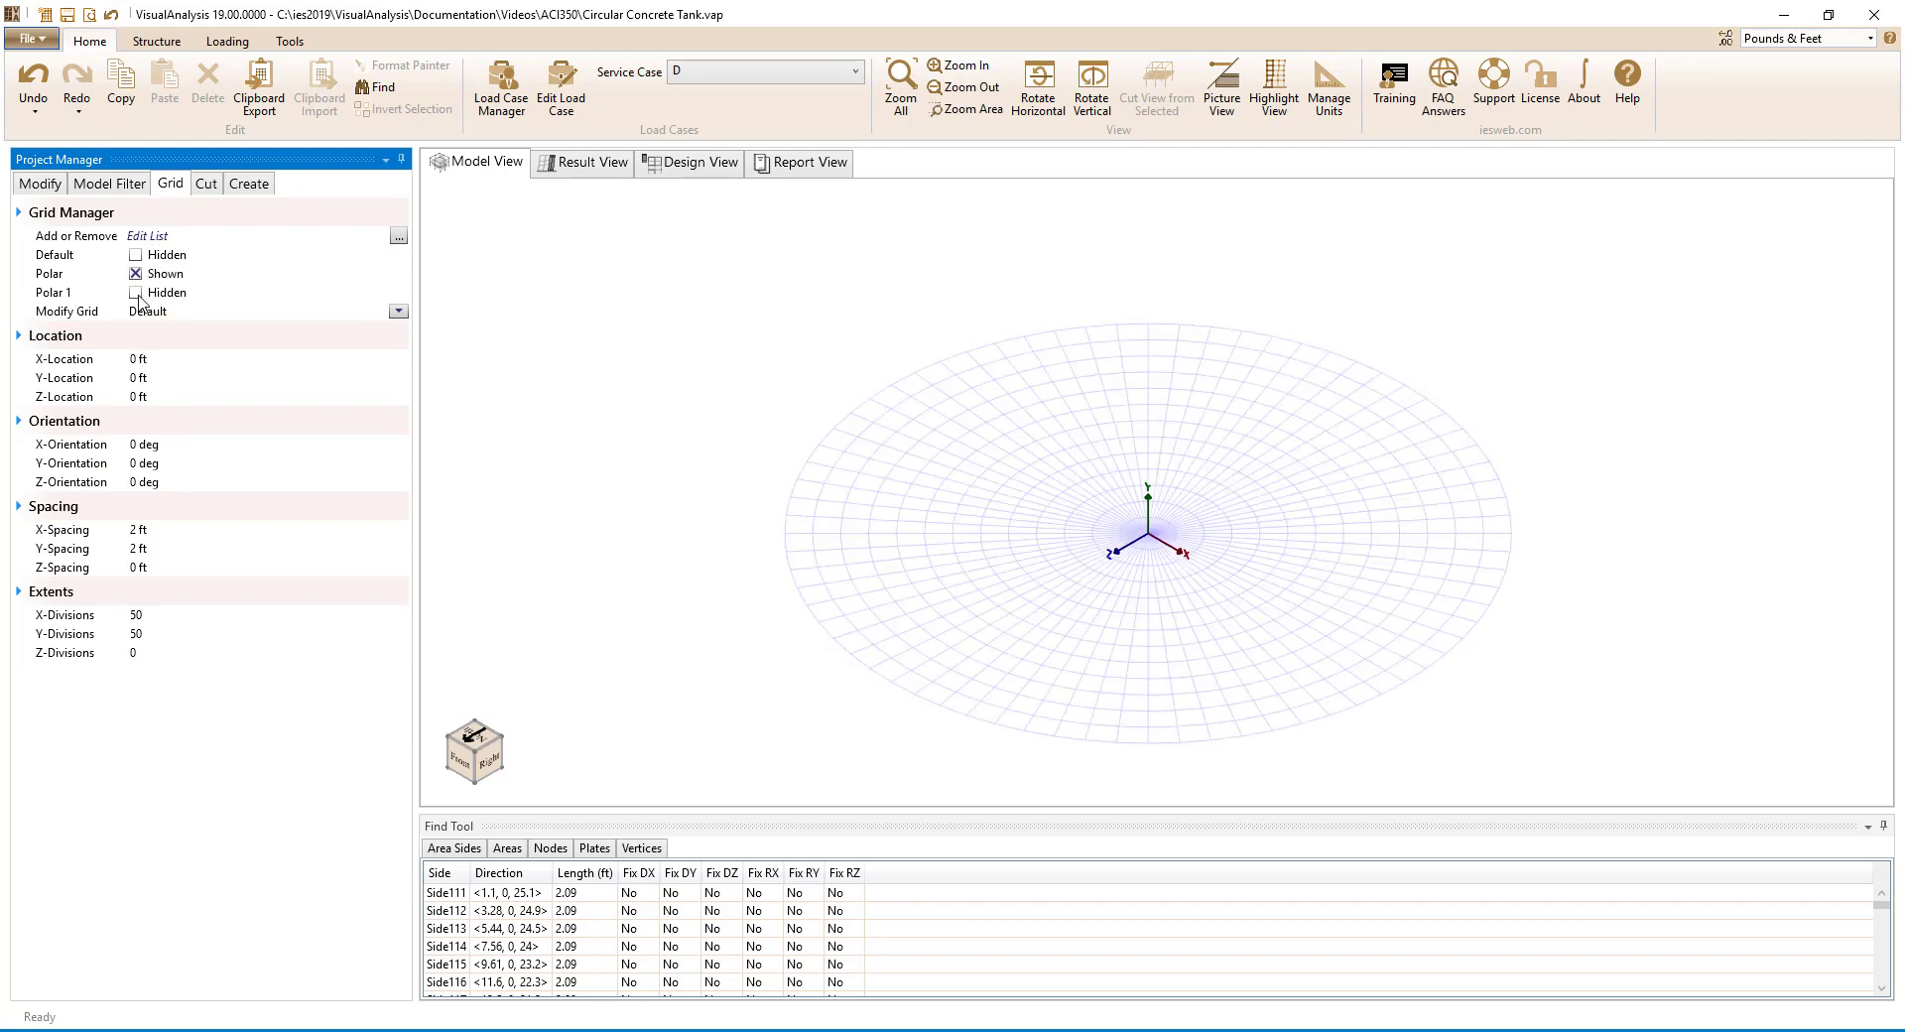
click(137, 294)
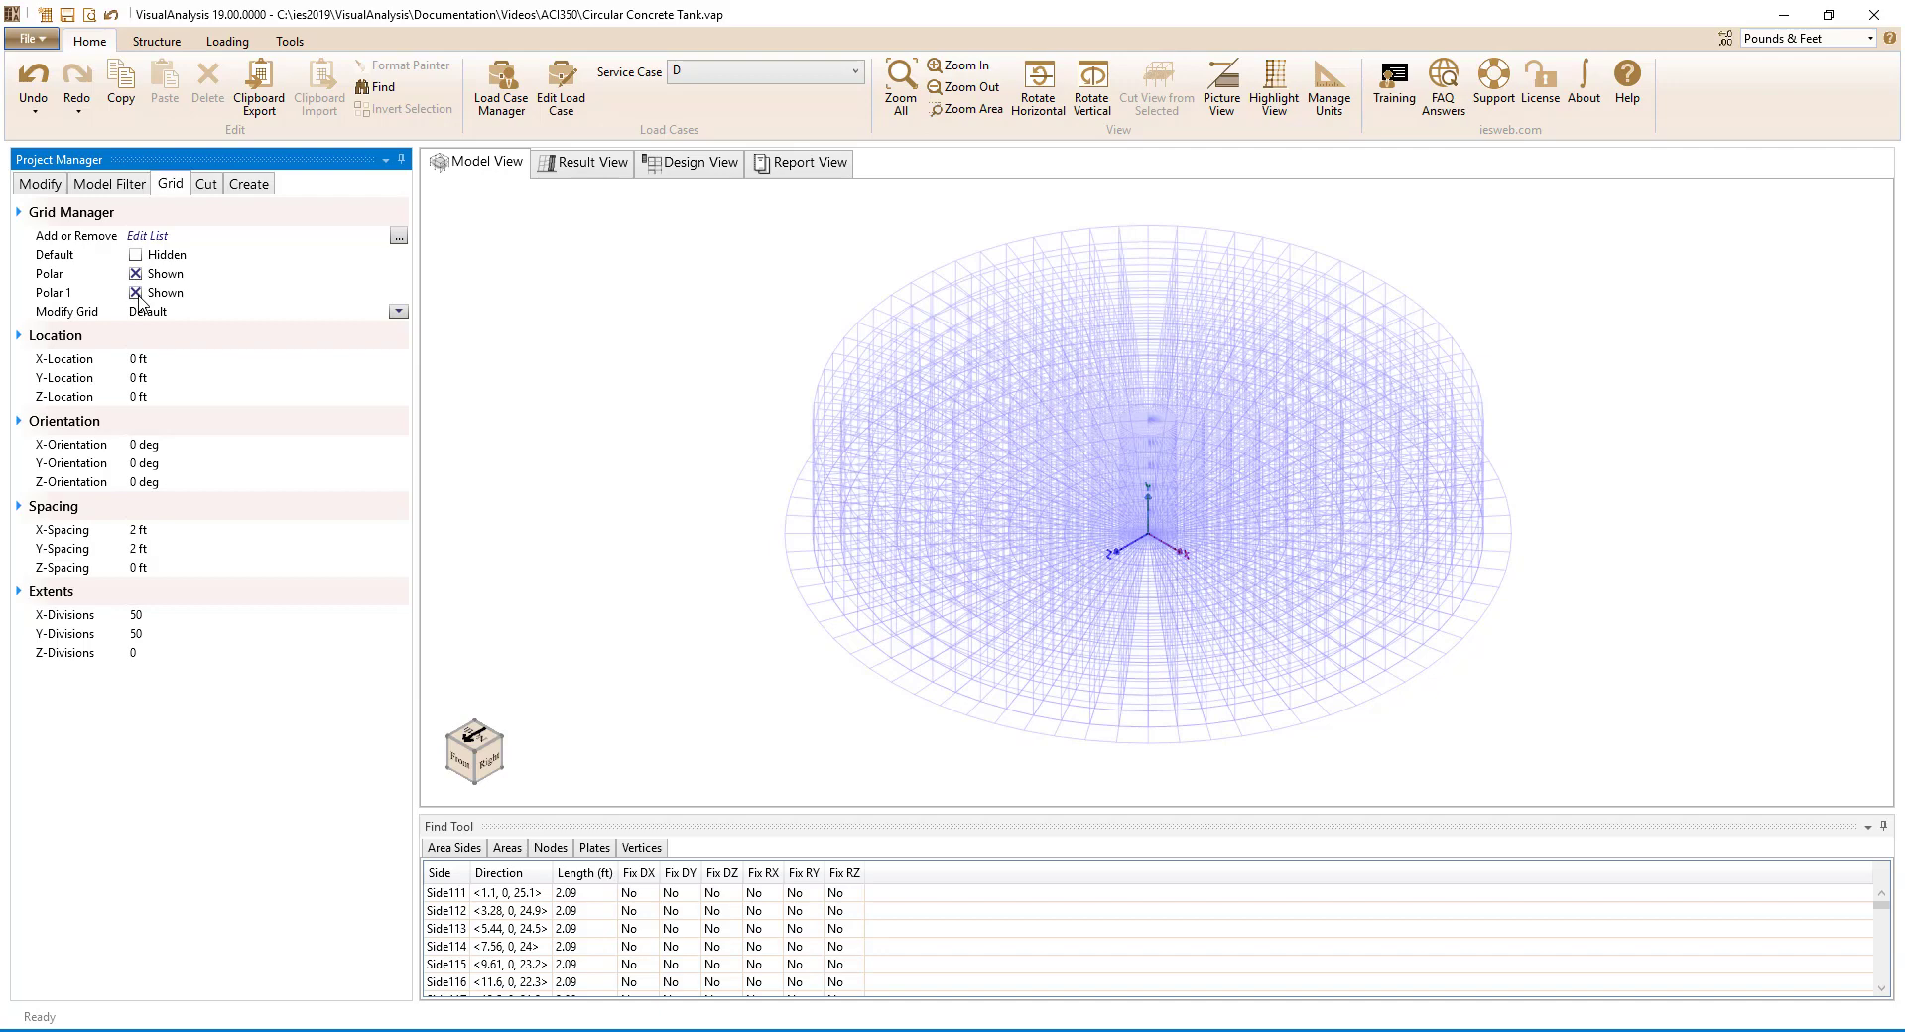
Display plates and check the five wall plates' 0.667 ft thickness, leaving it unchanged.
click(104, 191)
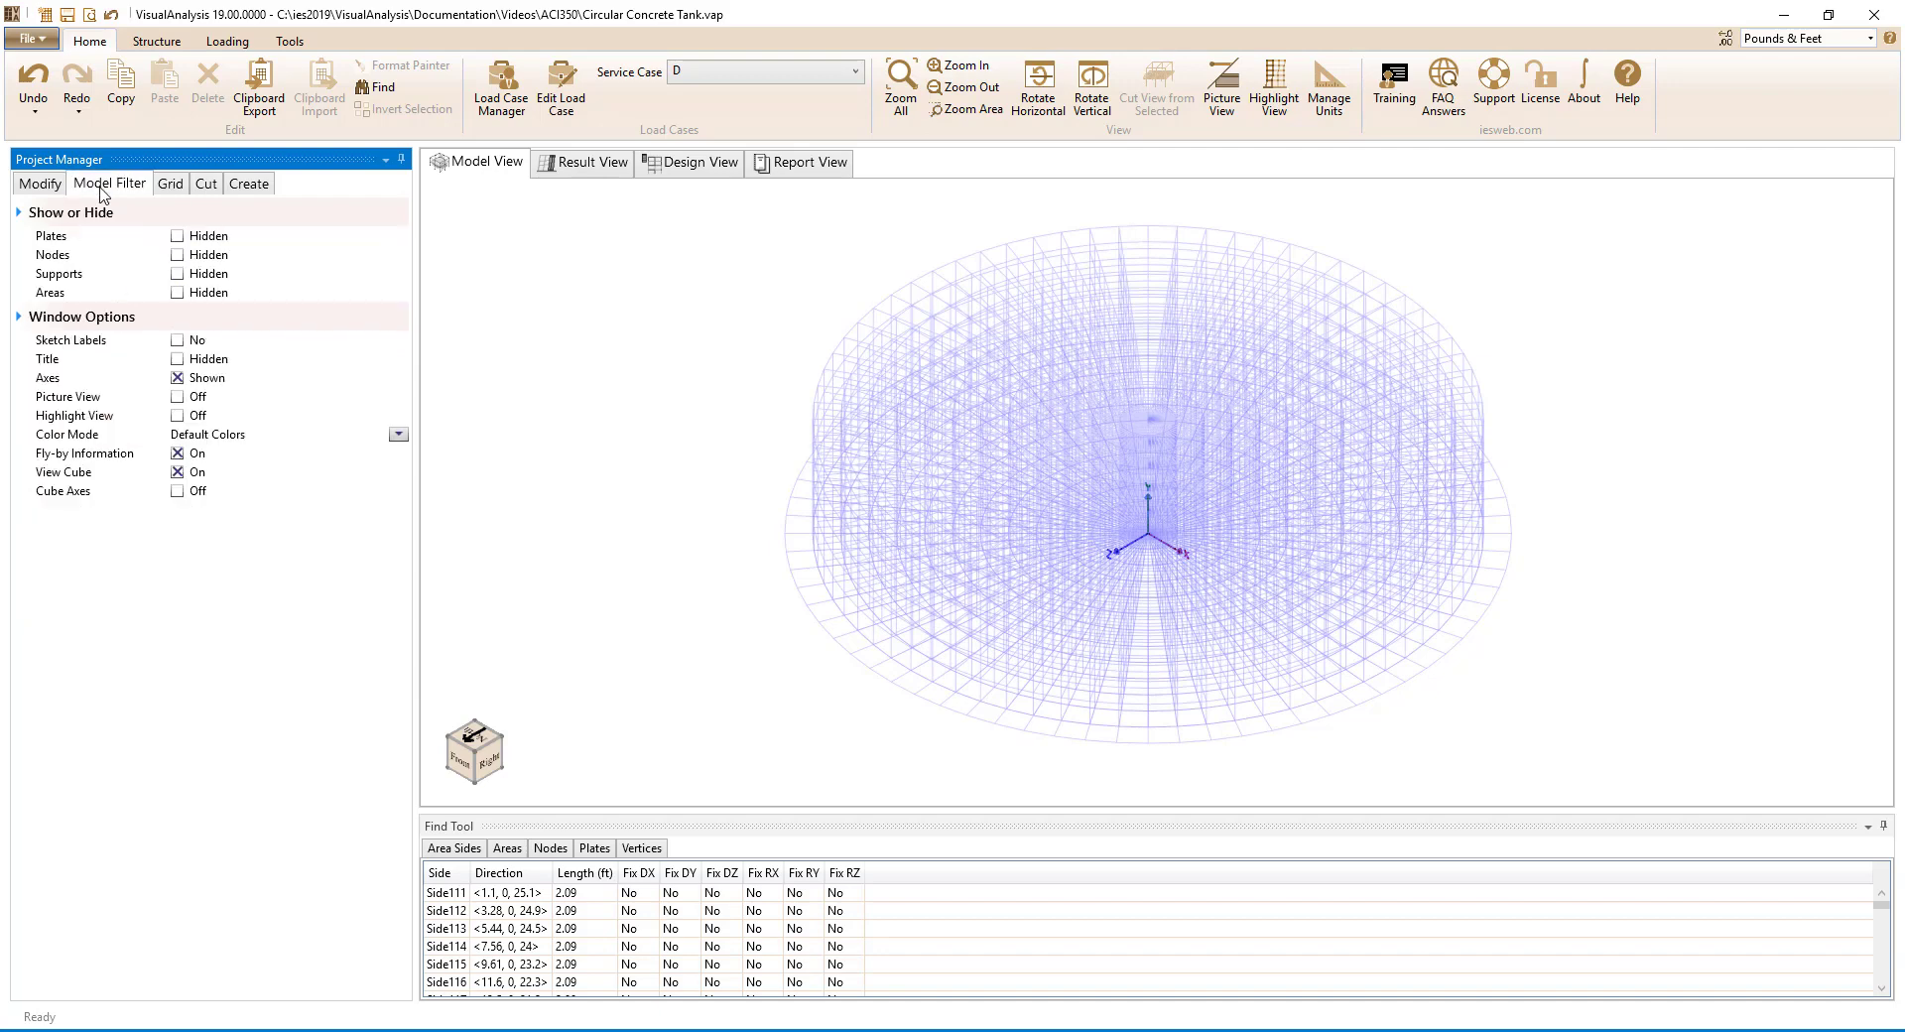
click(177, 237)
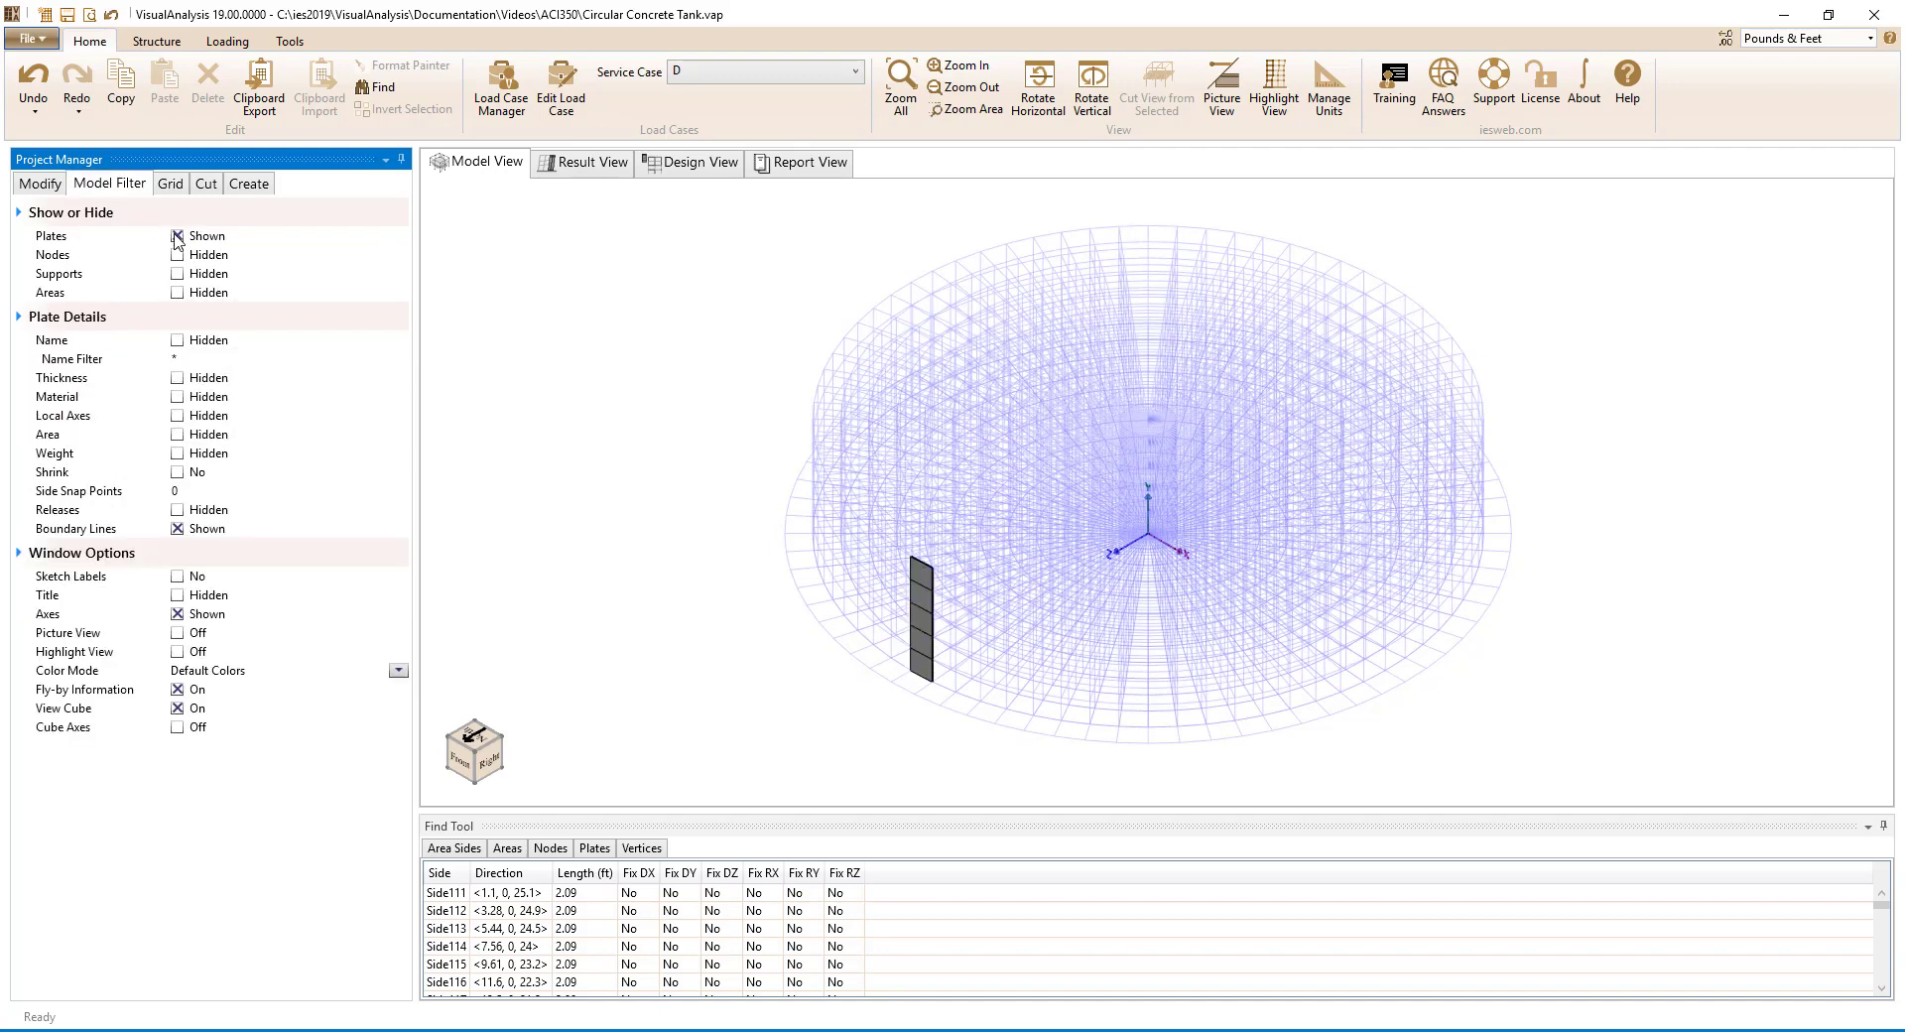
click(921, 577)
click(194, 300)
click(267, 366)
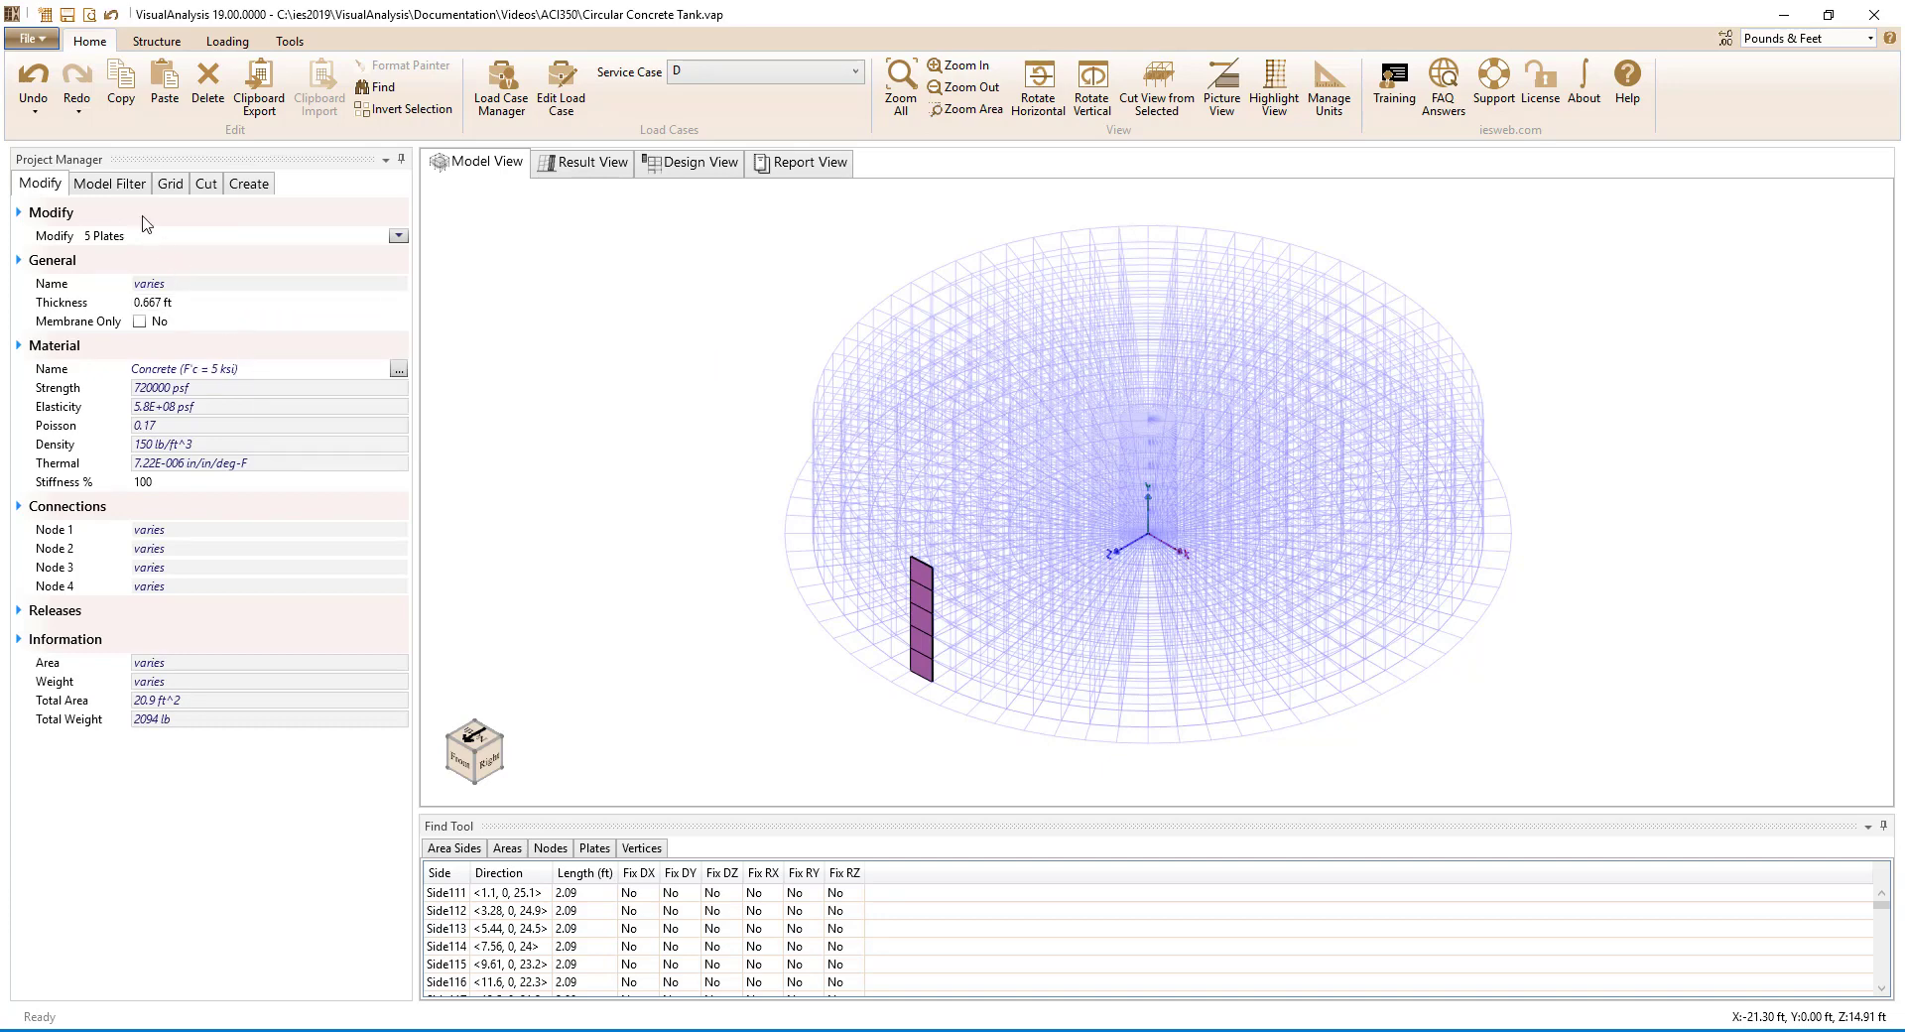
click(126, 187)
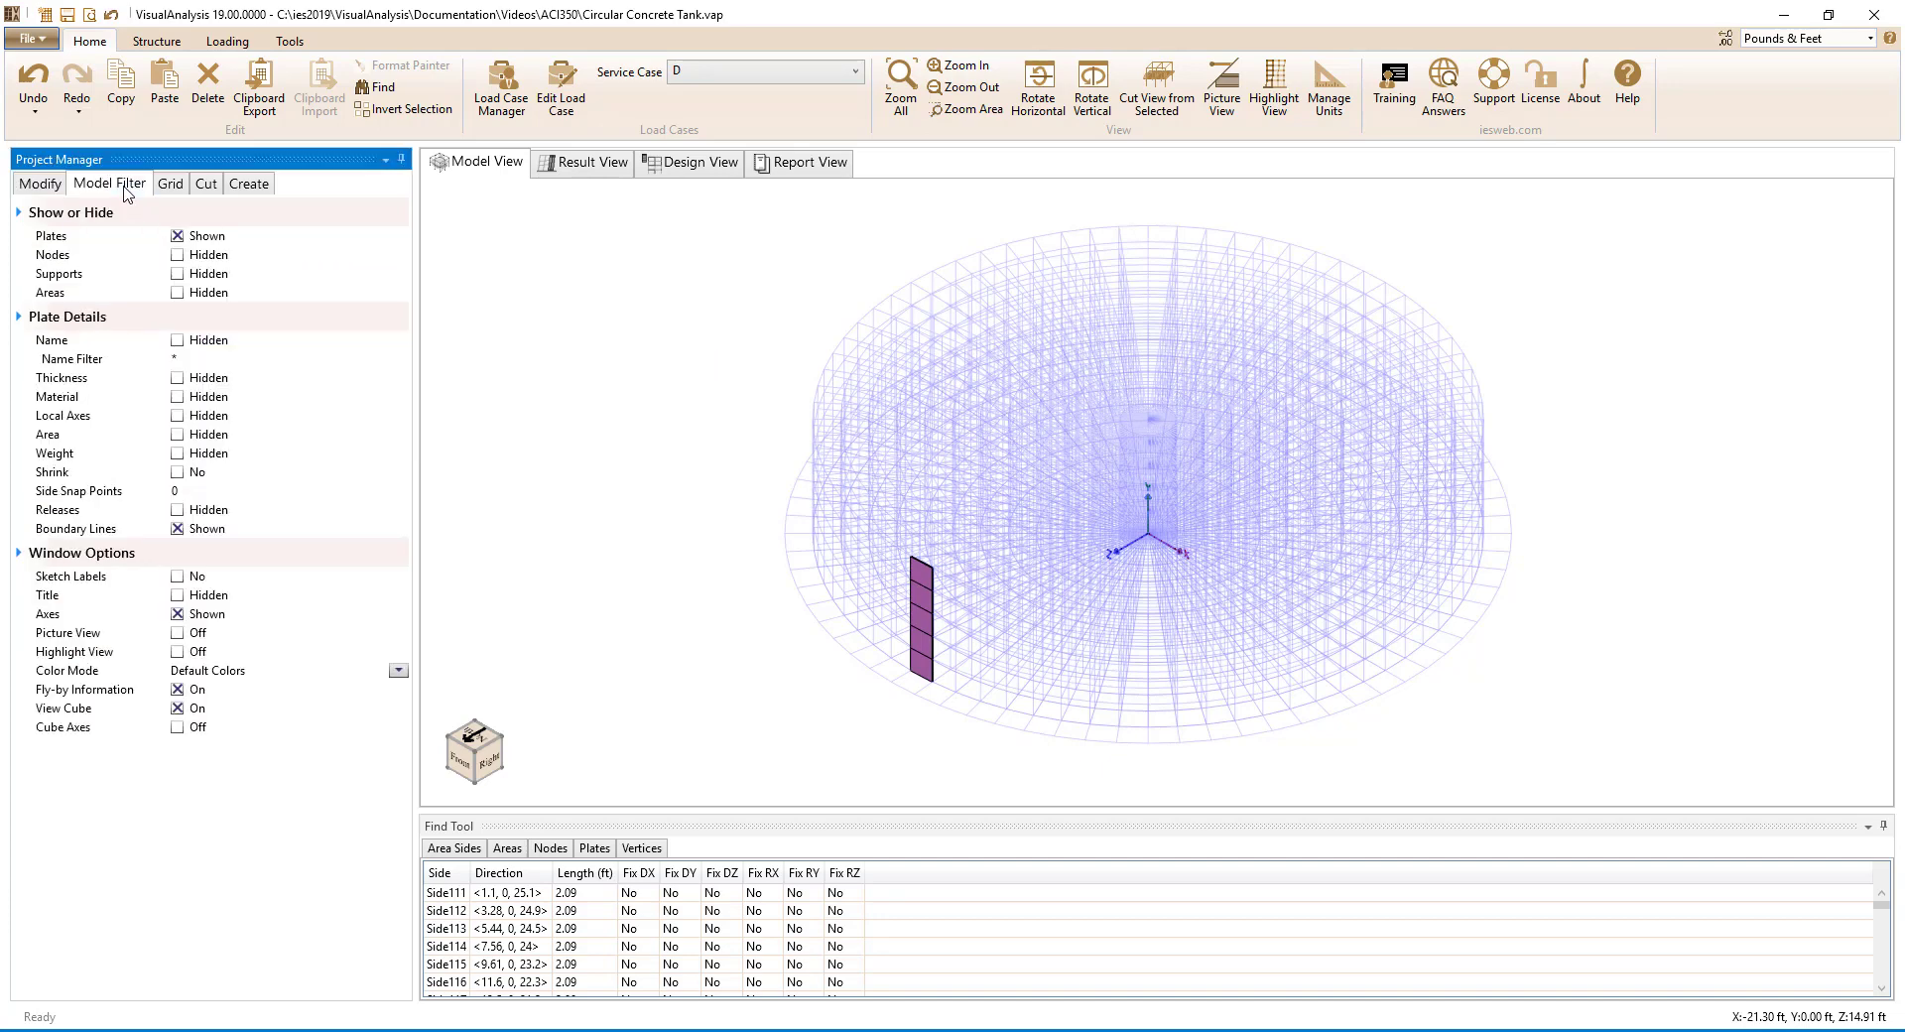
Show areas and mesh floor A001 and rings A002–A003 into plates.
click(177, 293)
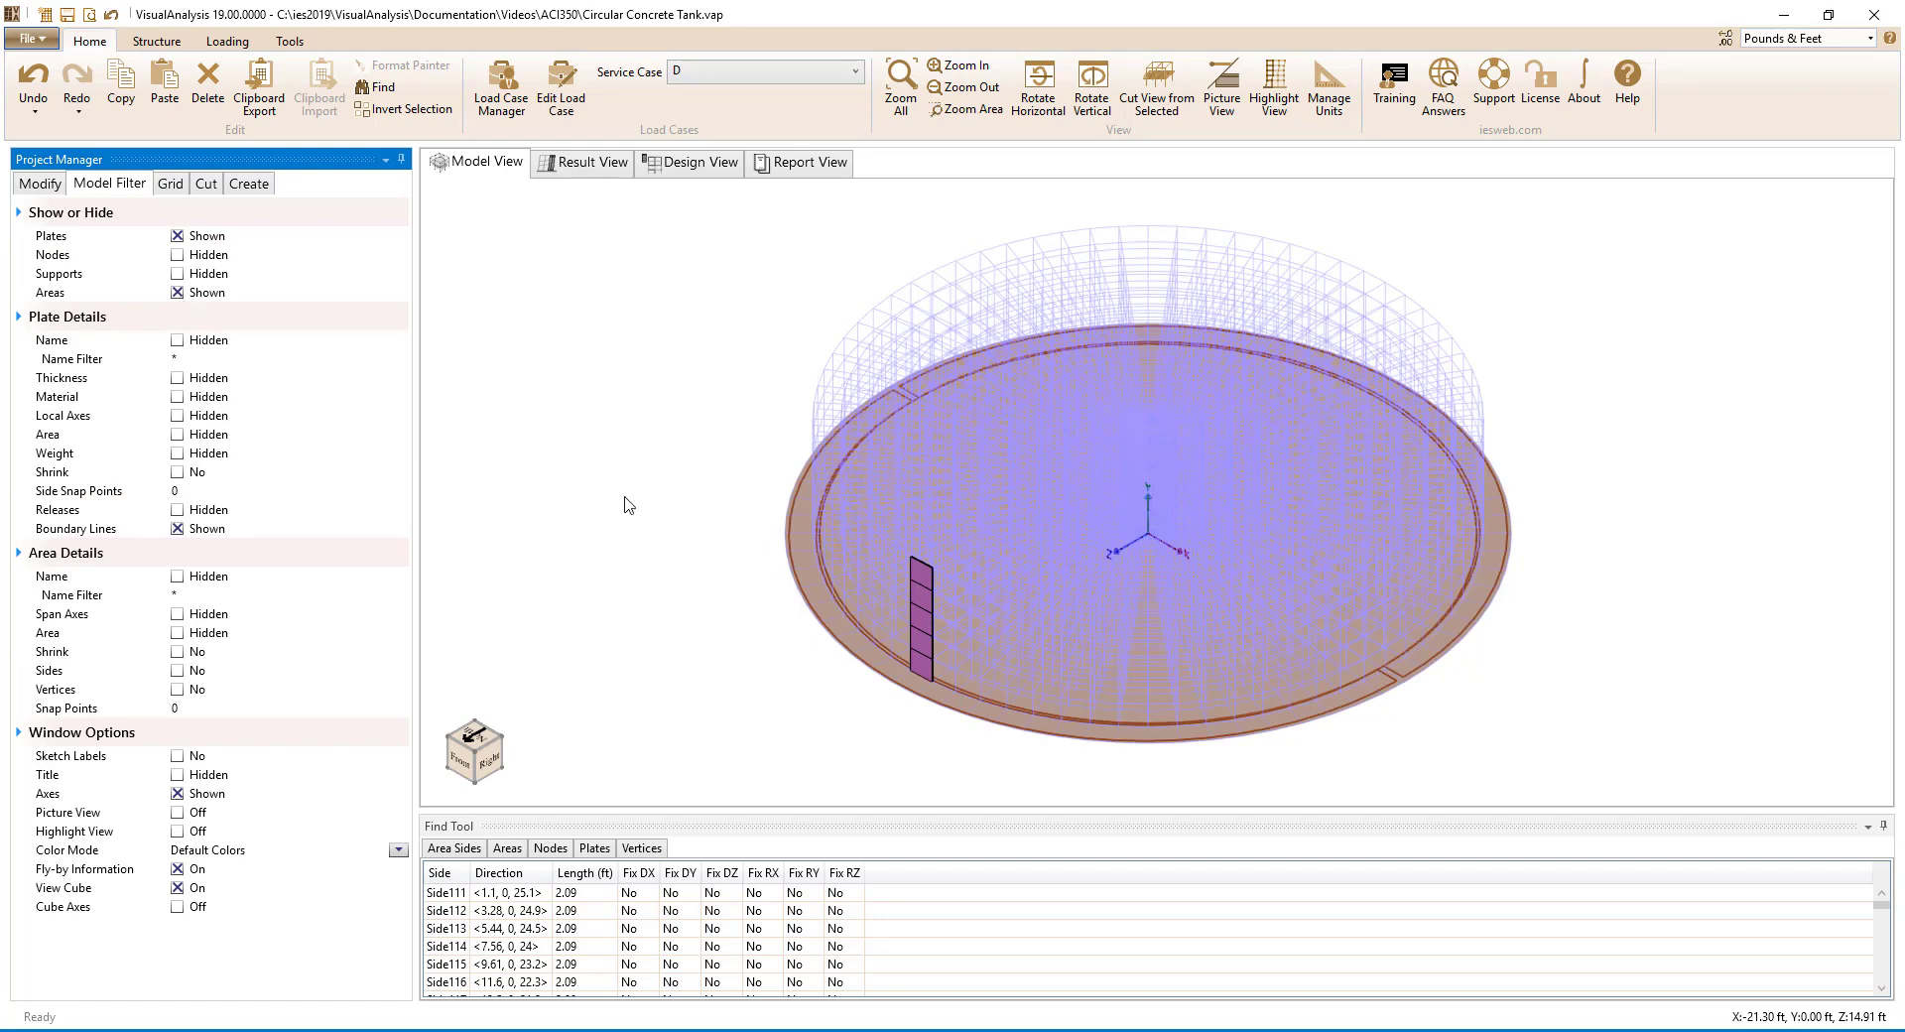
click(1092, 537)
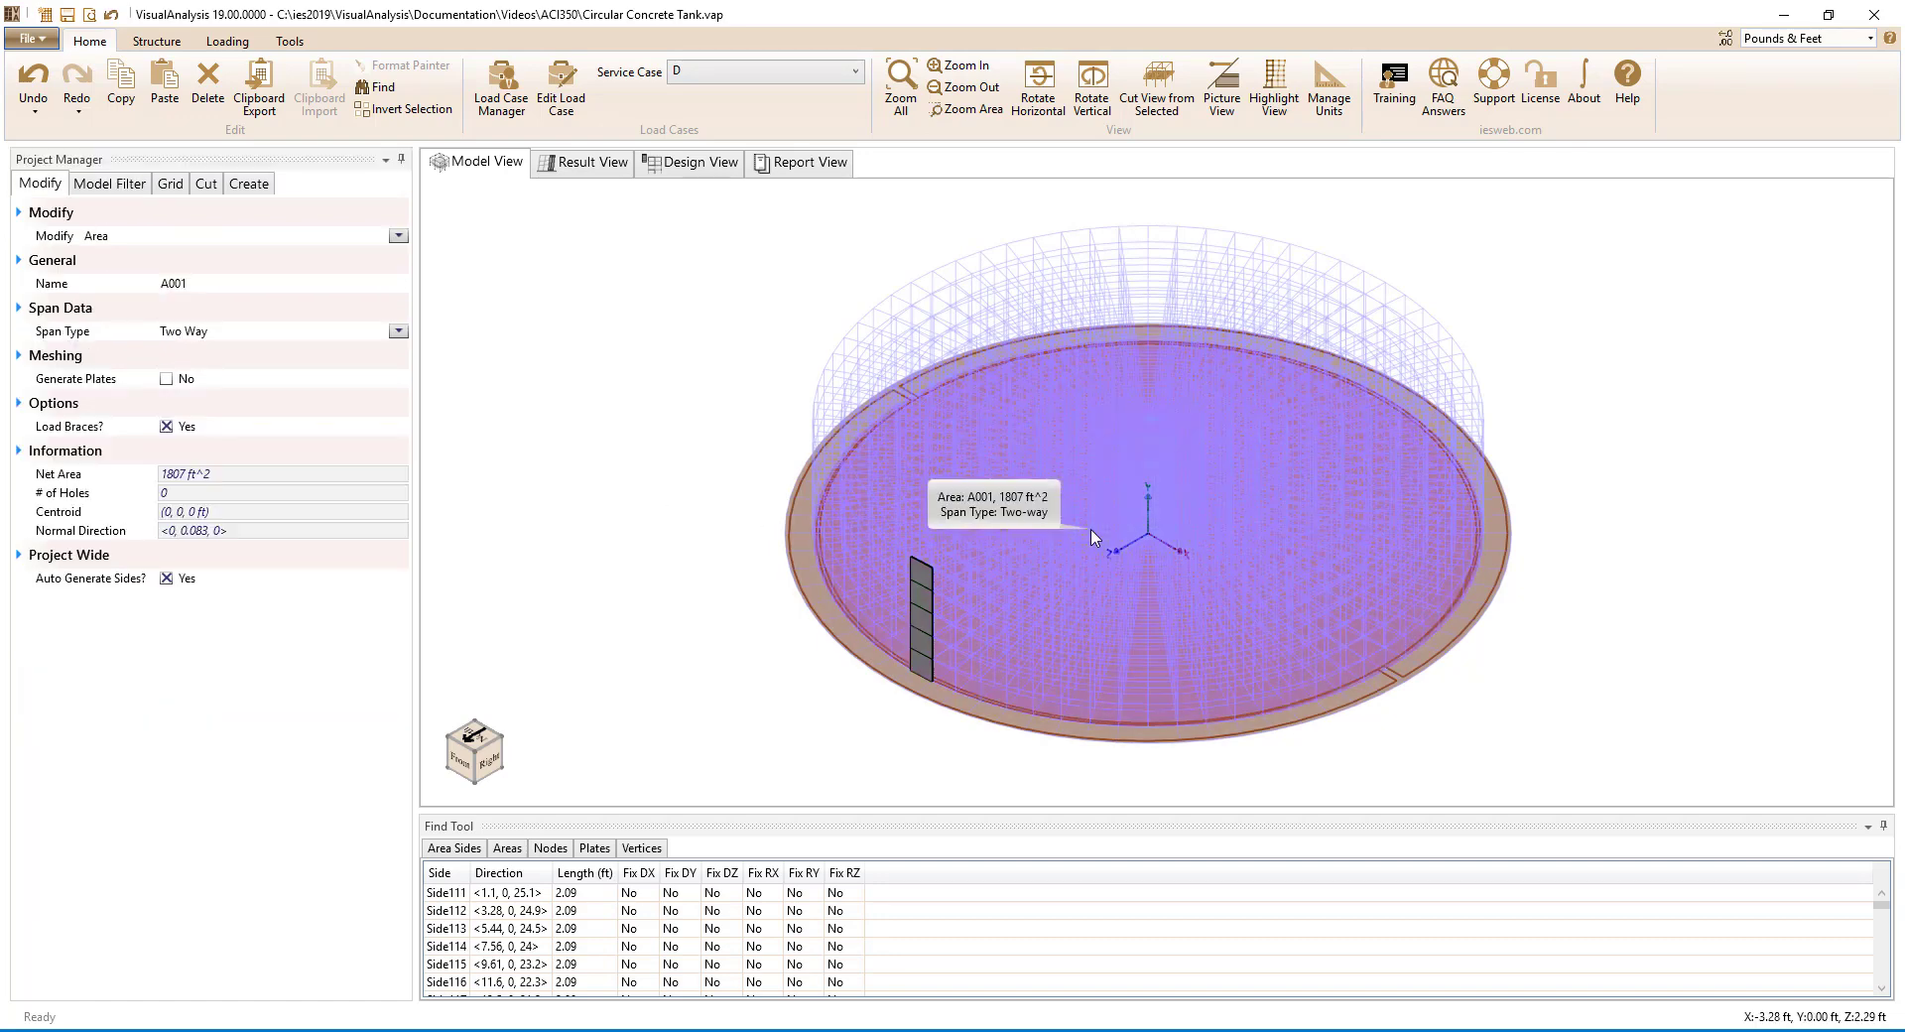
ctrl+click(1484, 482)
ctrl+click(793, 512)
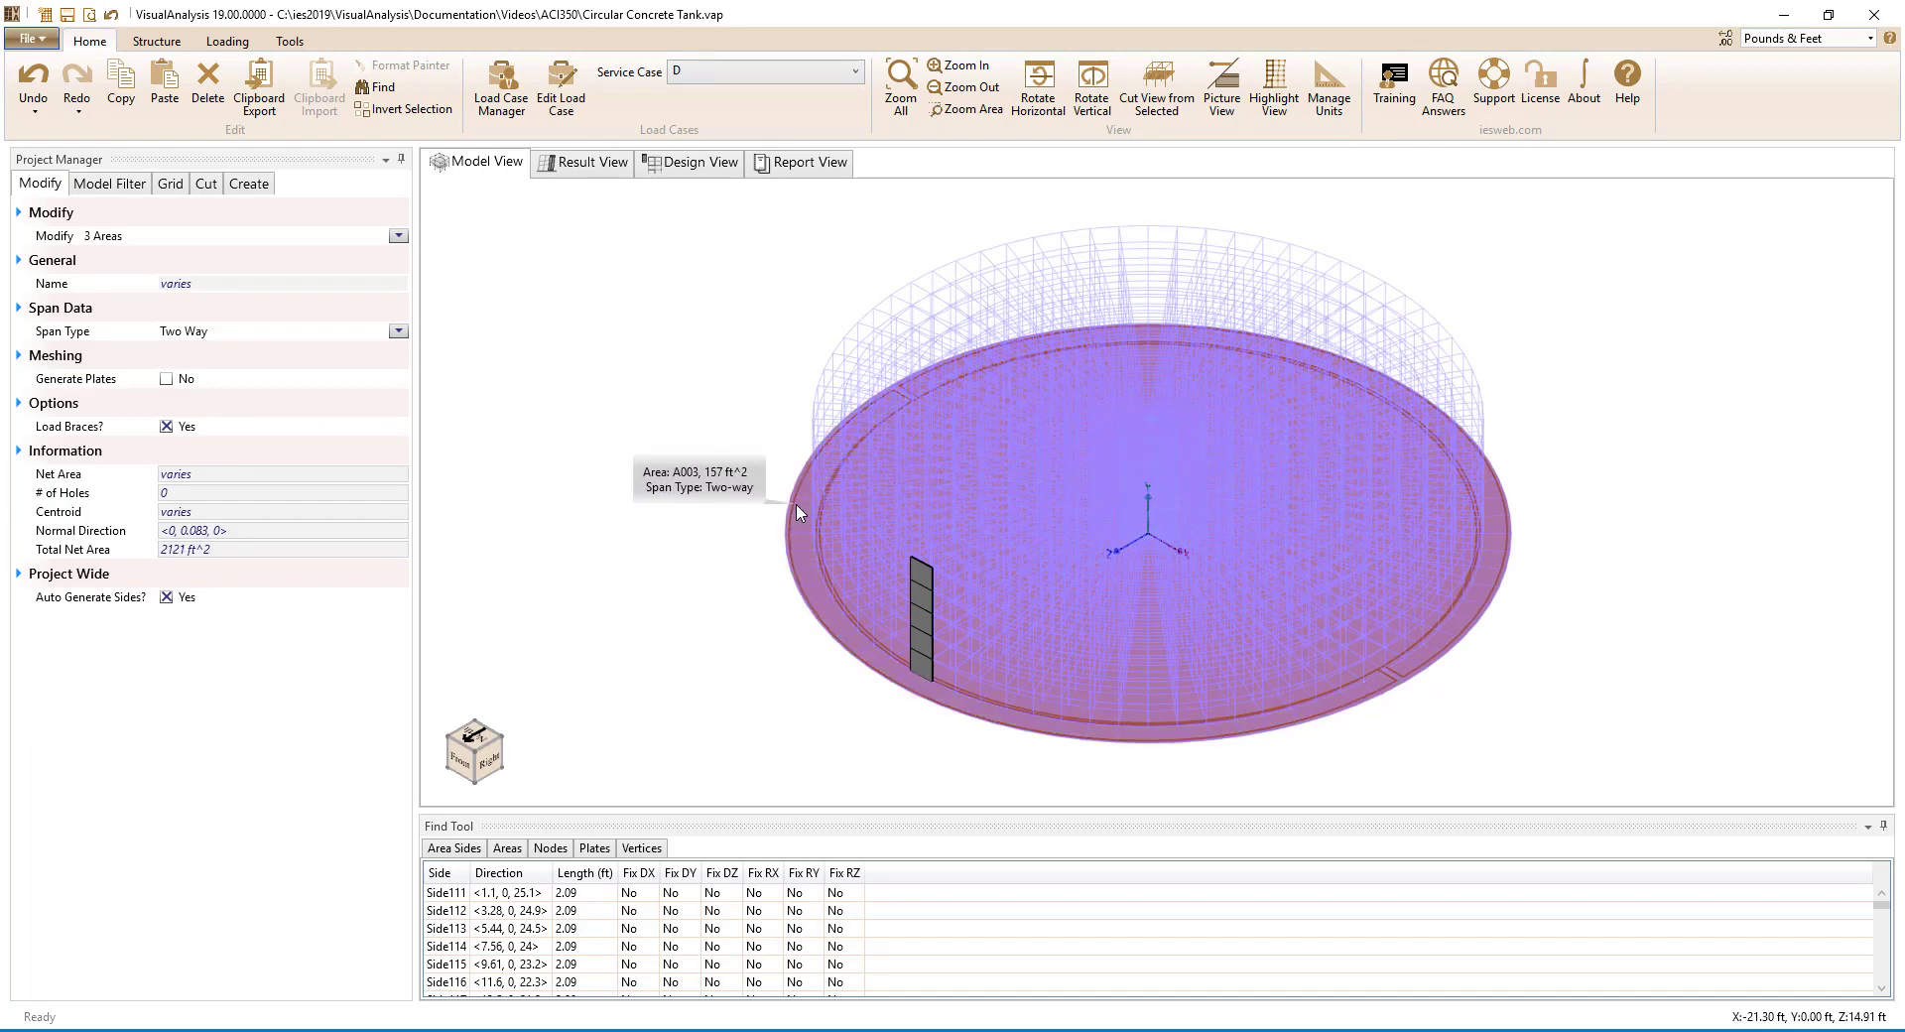
click(166, 379)
click(232, 414)
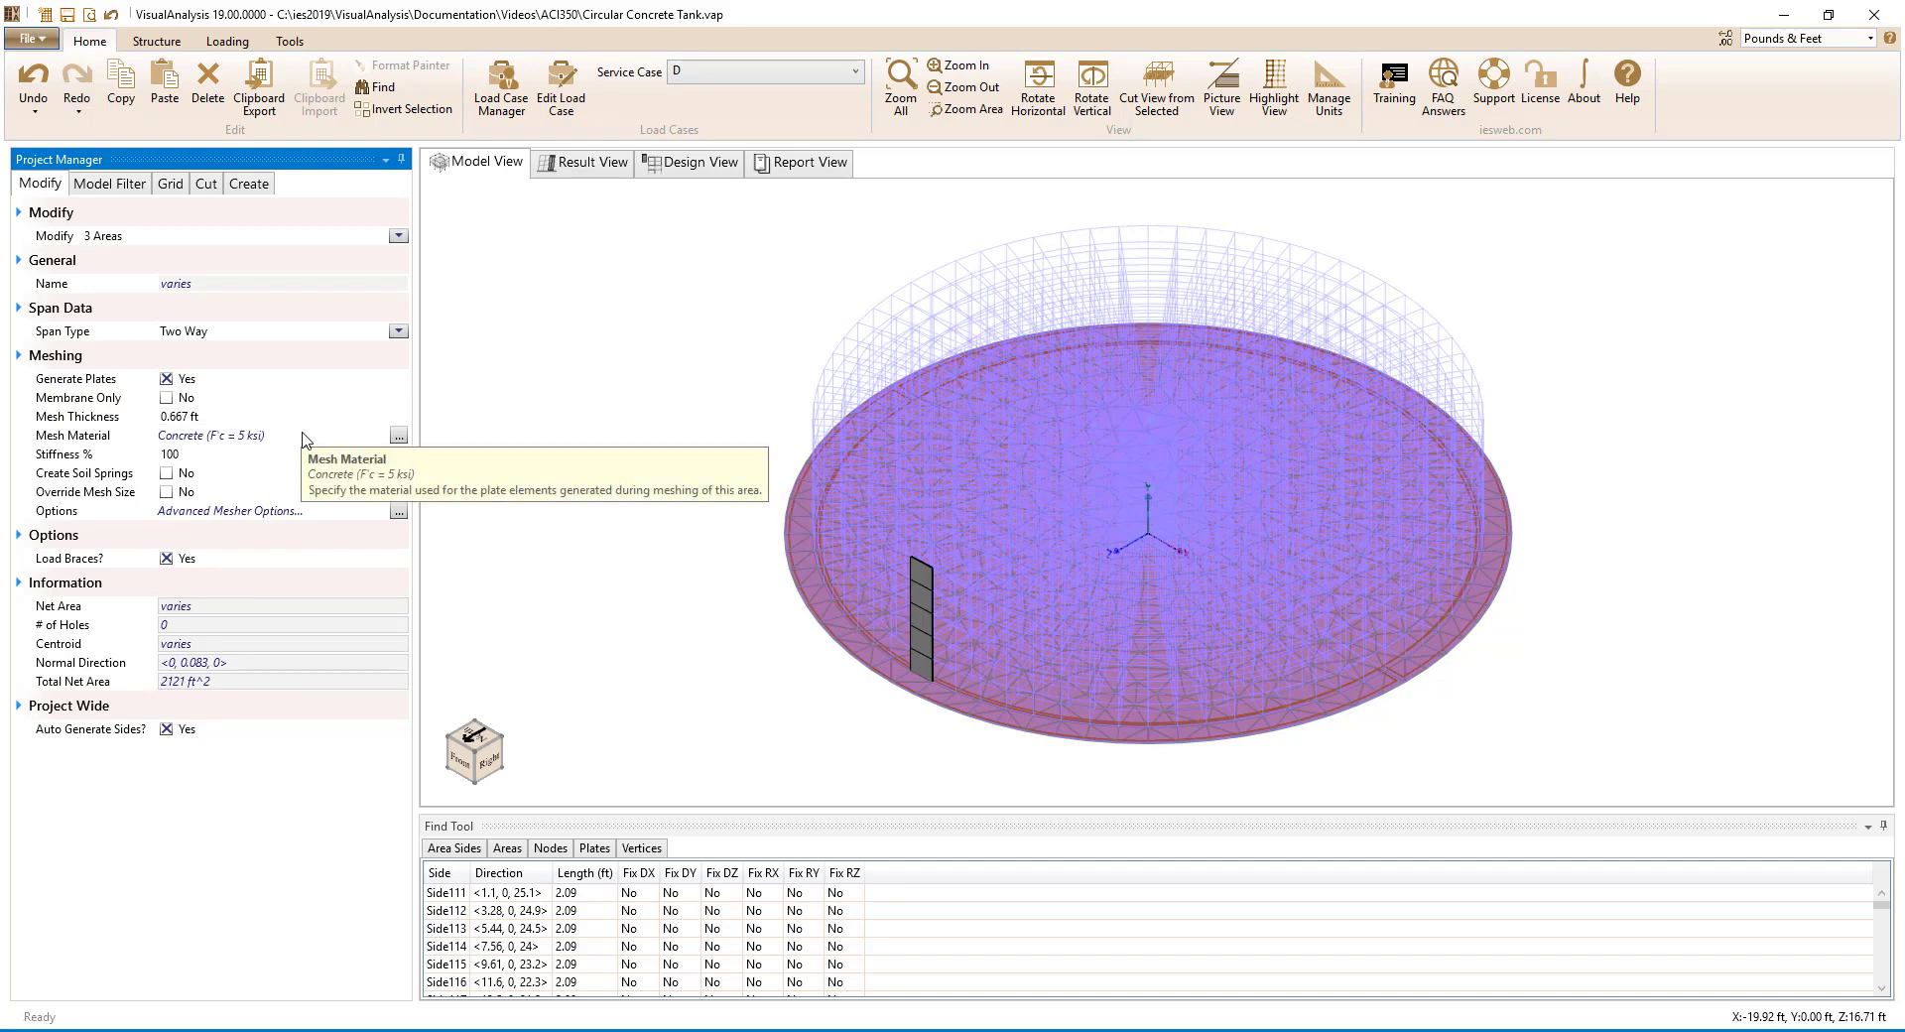
Add soil springs beneath the base mesh with 250000 lb/ft^3 subgrade modulus.
click(167, 473)
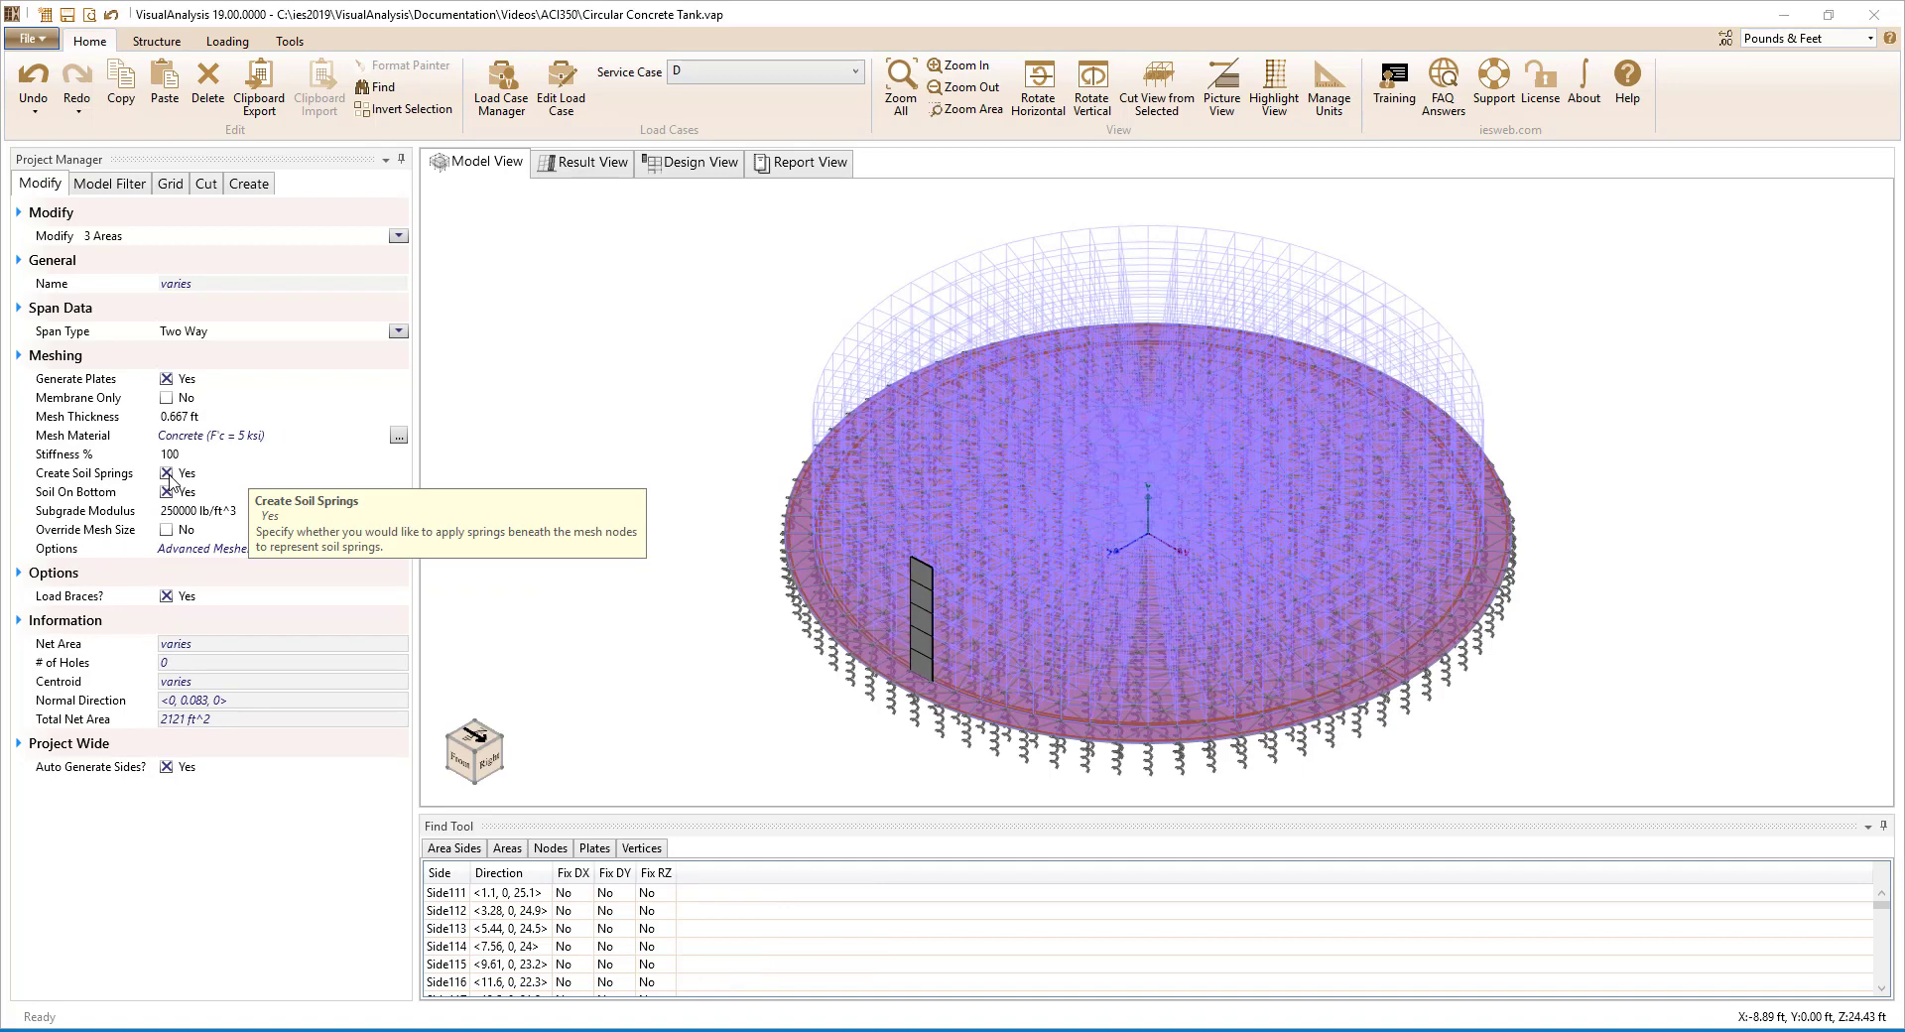
click(247, 511)
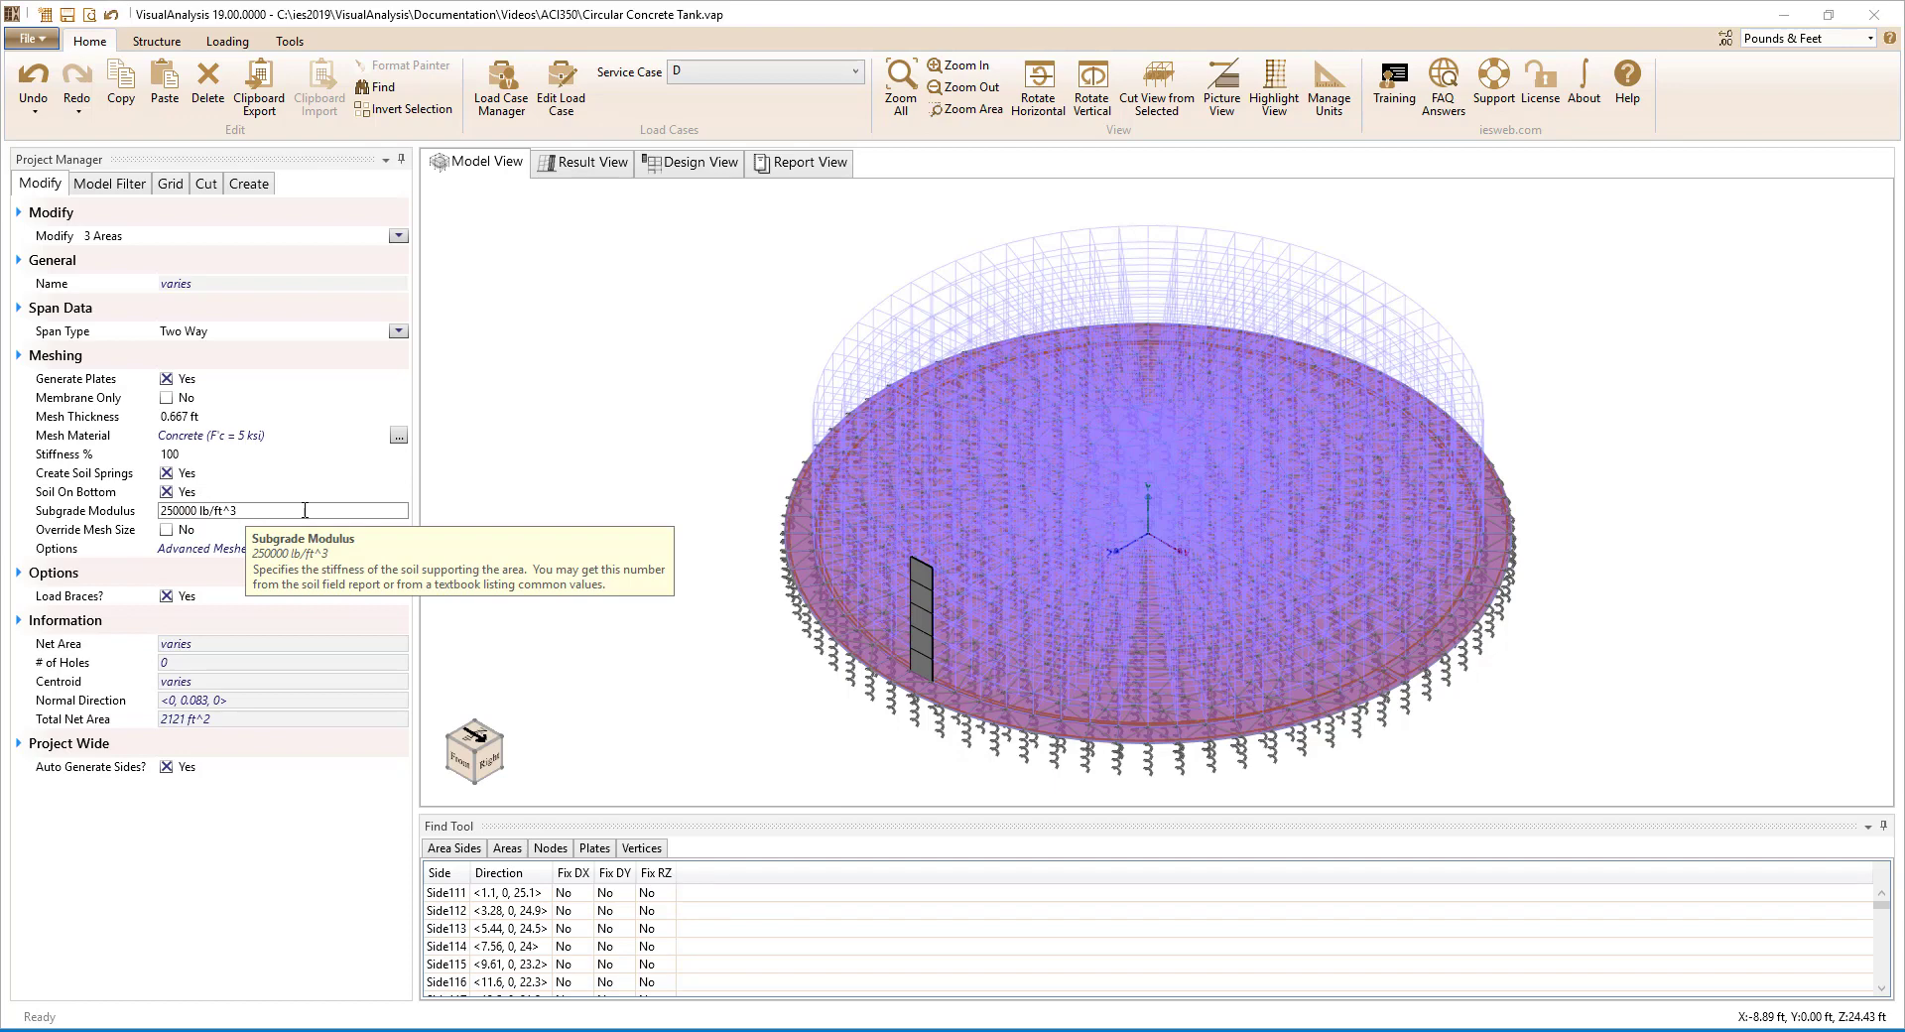
click(605, 540)
click(928, 580)
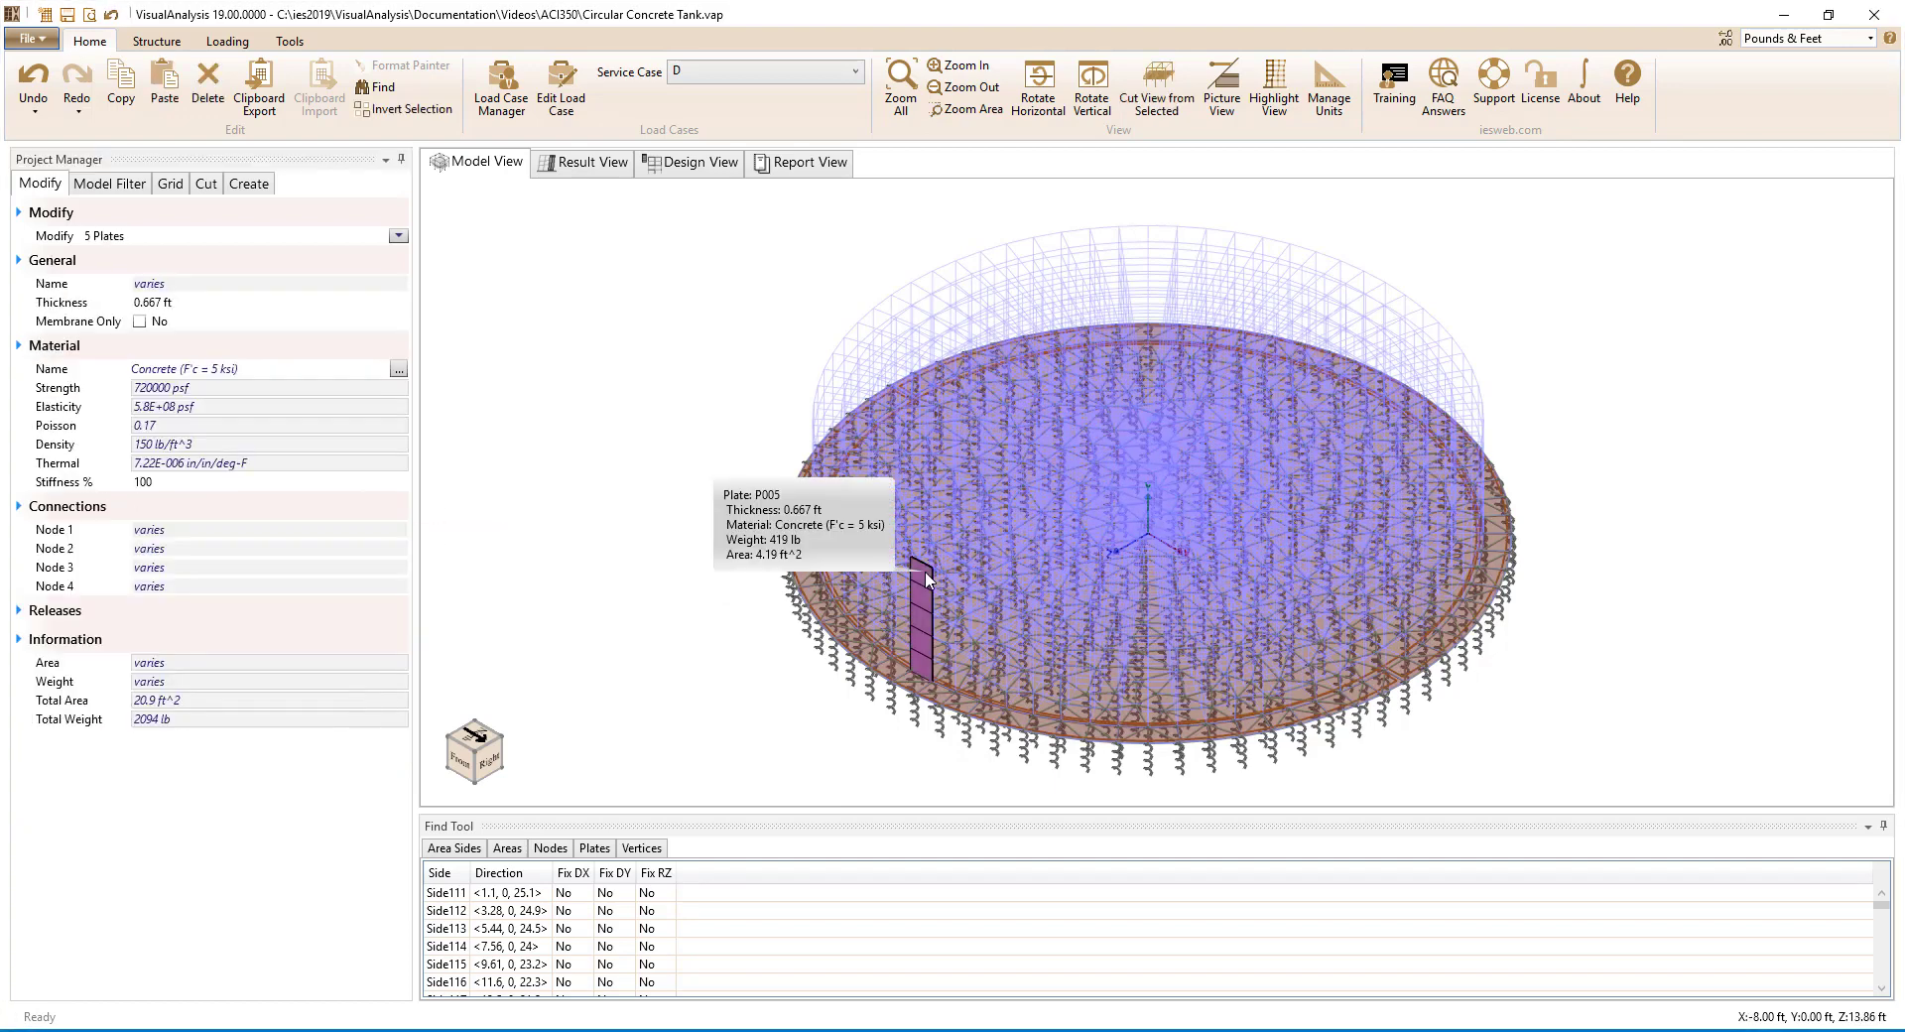
In service case F, apply a 10 ft hydrostatic plate load to the wall plates.
click(228, 41)
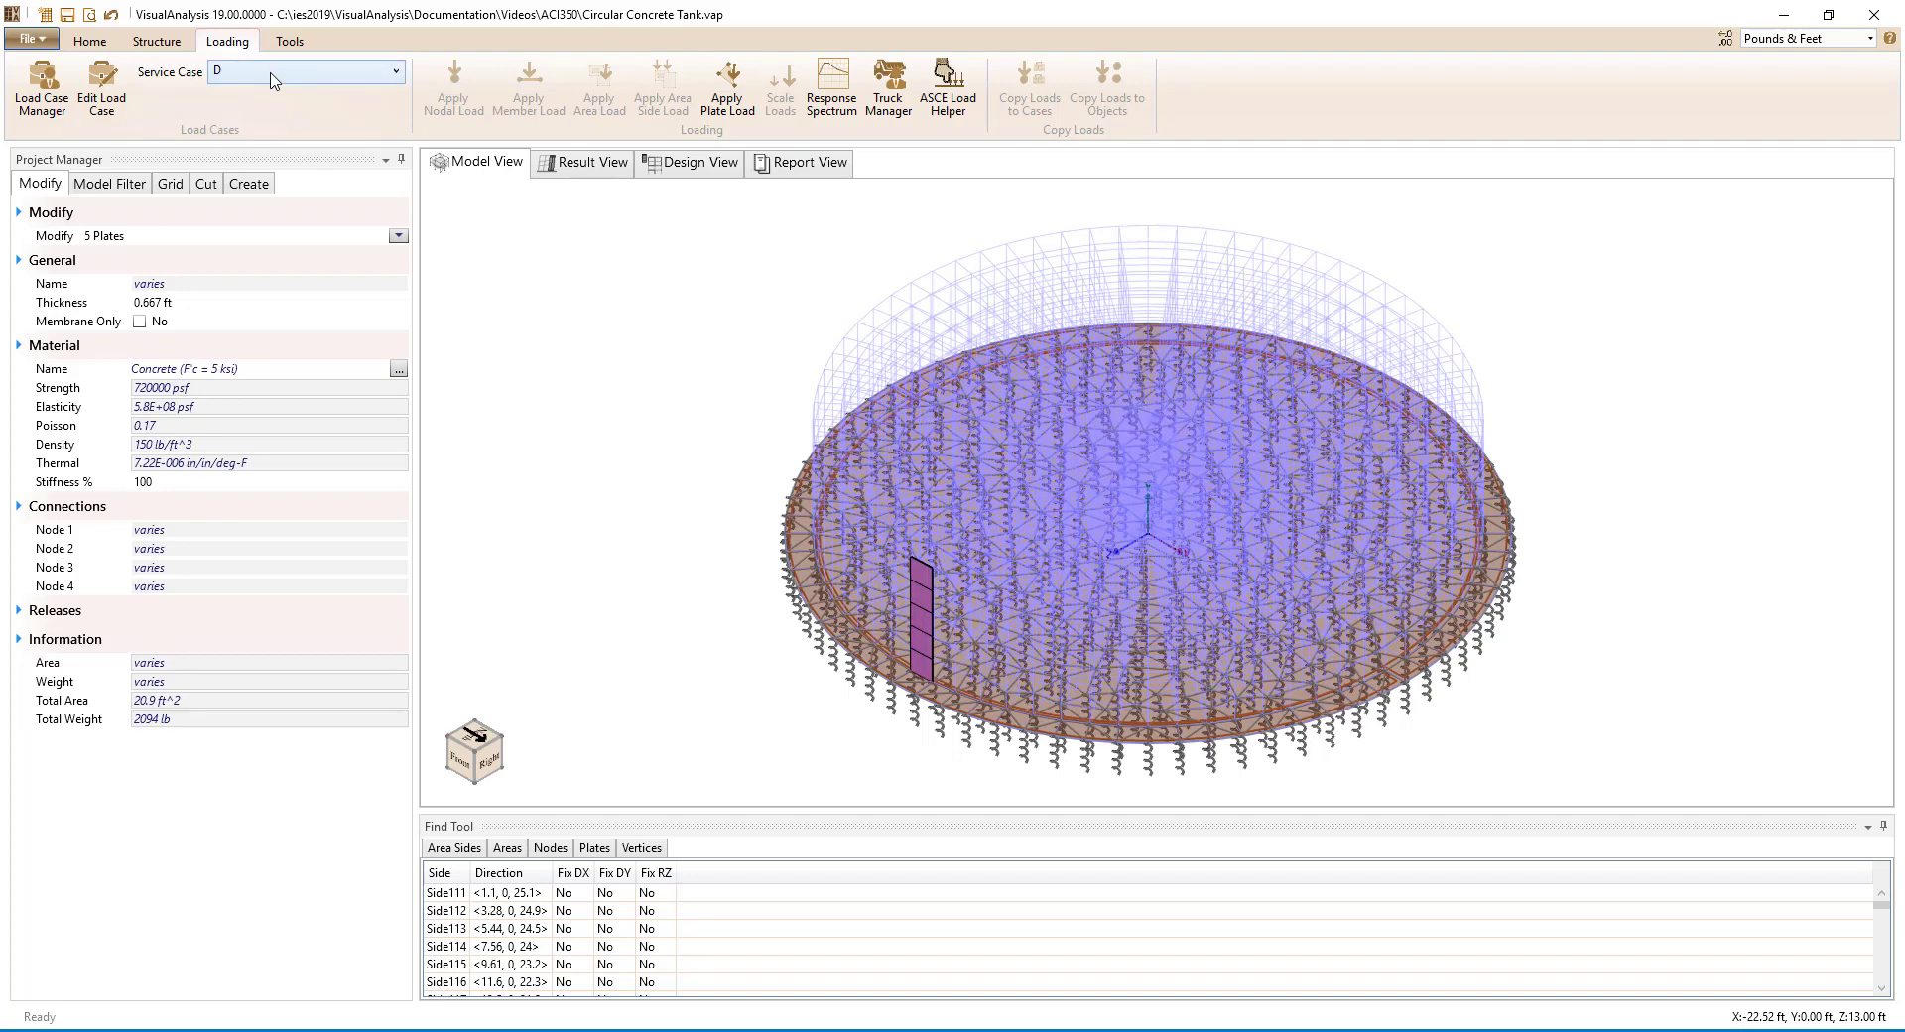
click(275, 71)
click(266, 259)
click(730, 108)
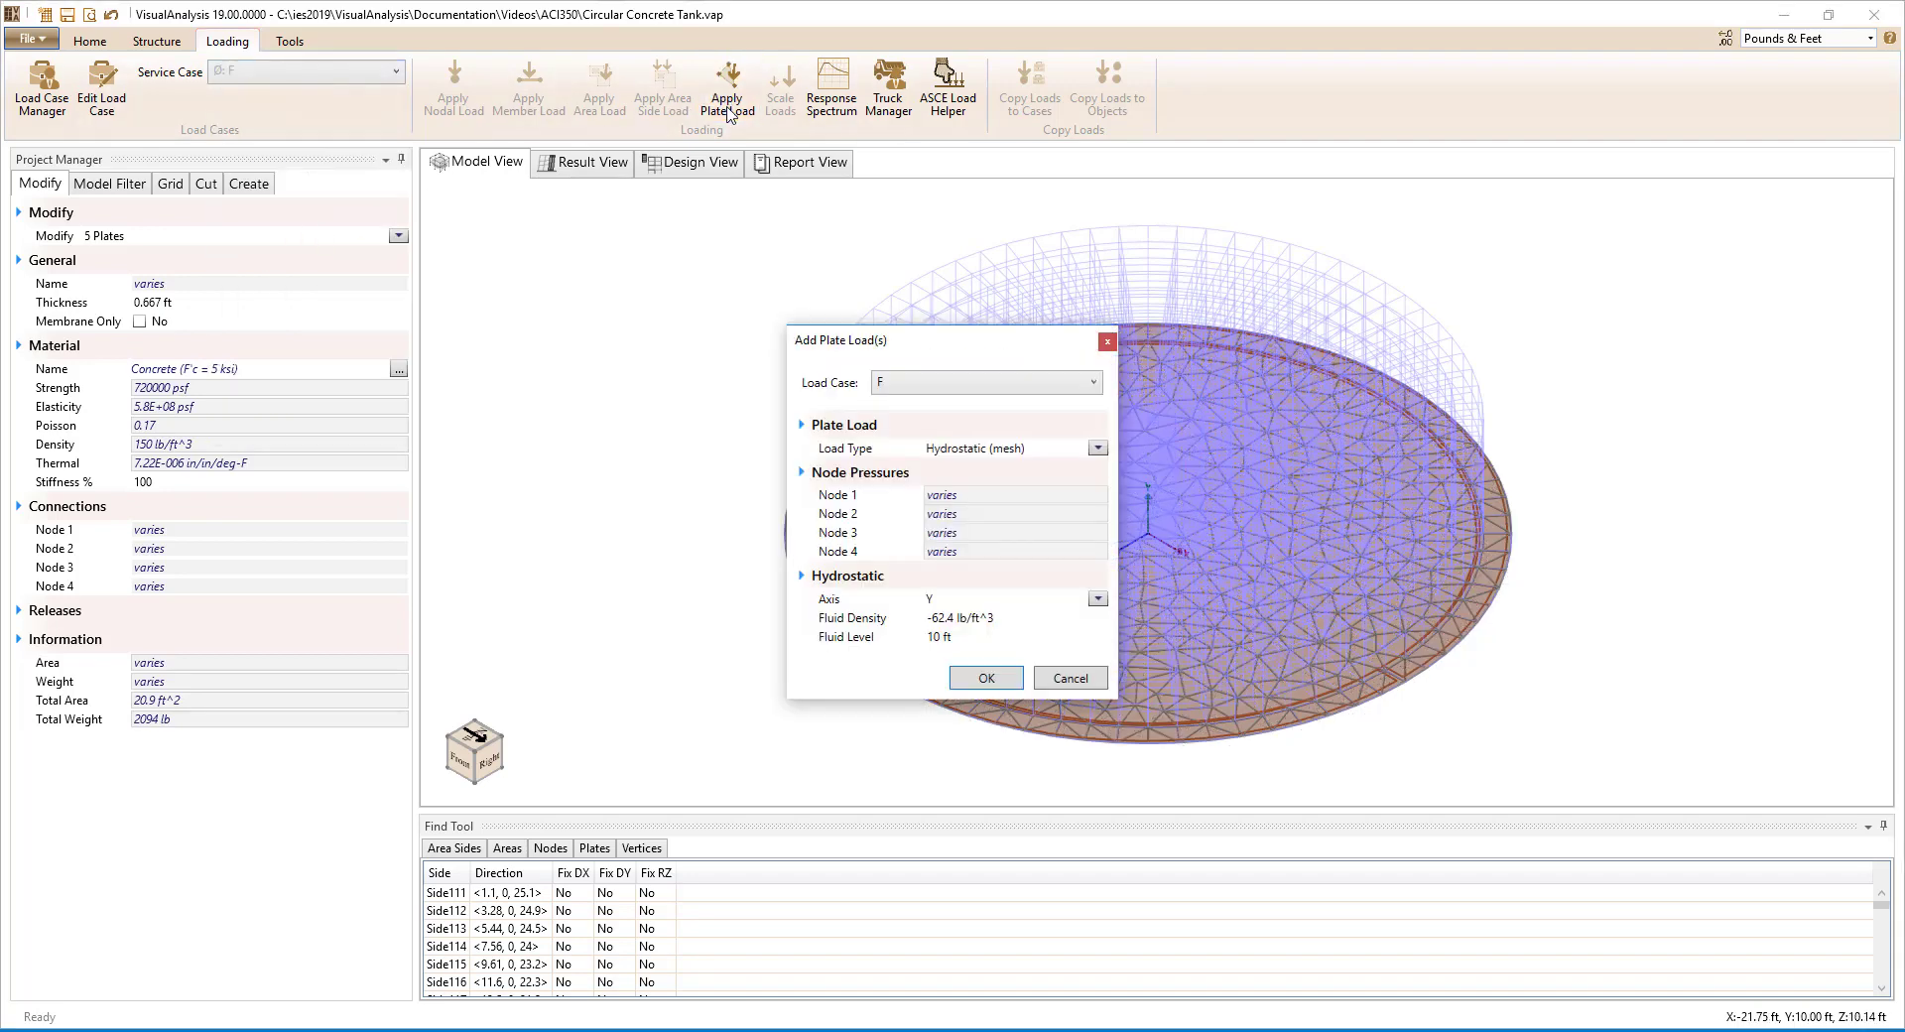
click(978, 616)
click(970, 636)
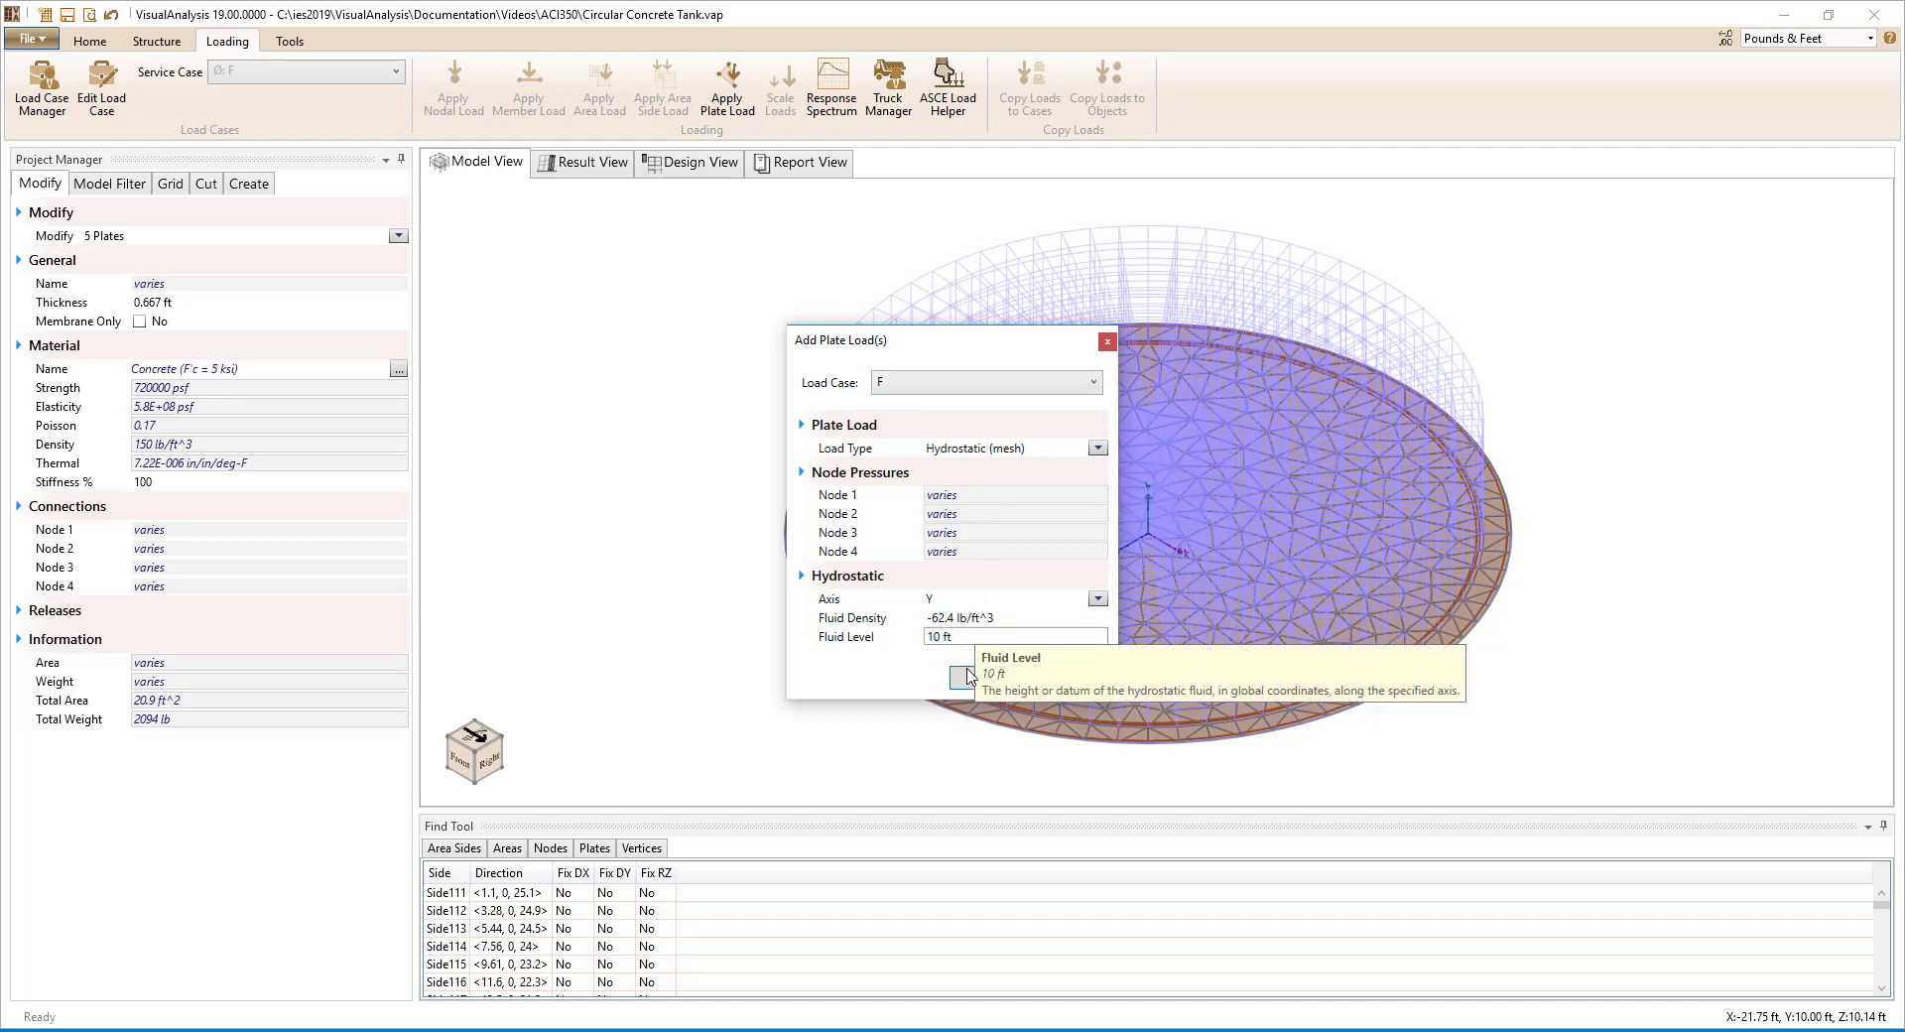
click(968, 677)
Apply -624 psf uniform pressure to floor area A001, then make case H current.
click(973, 682)
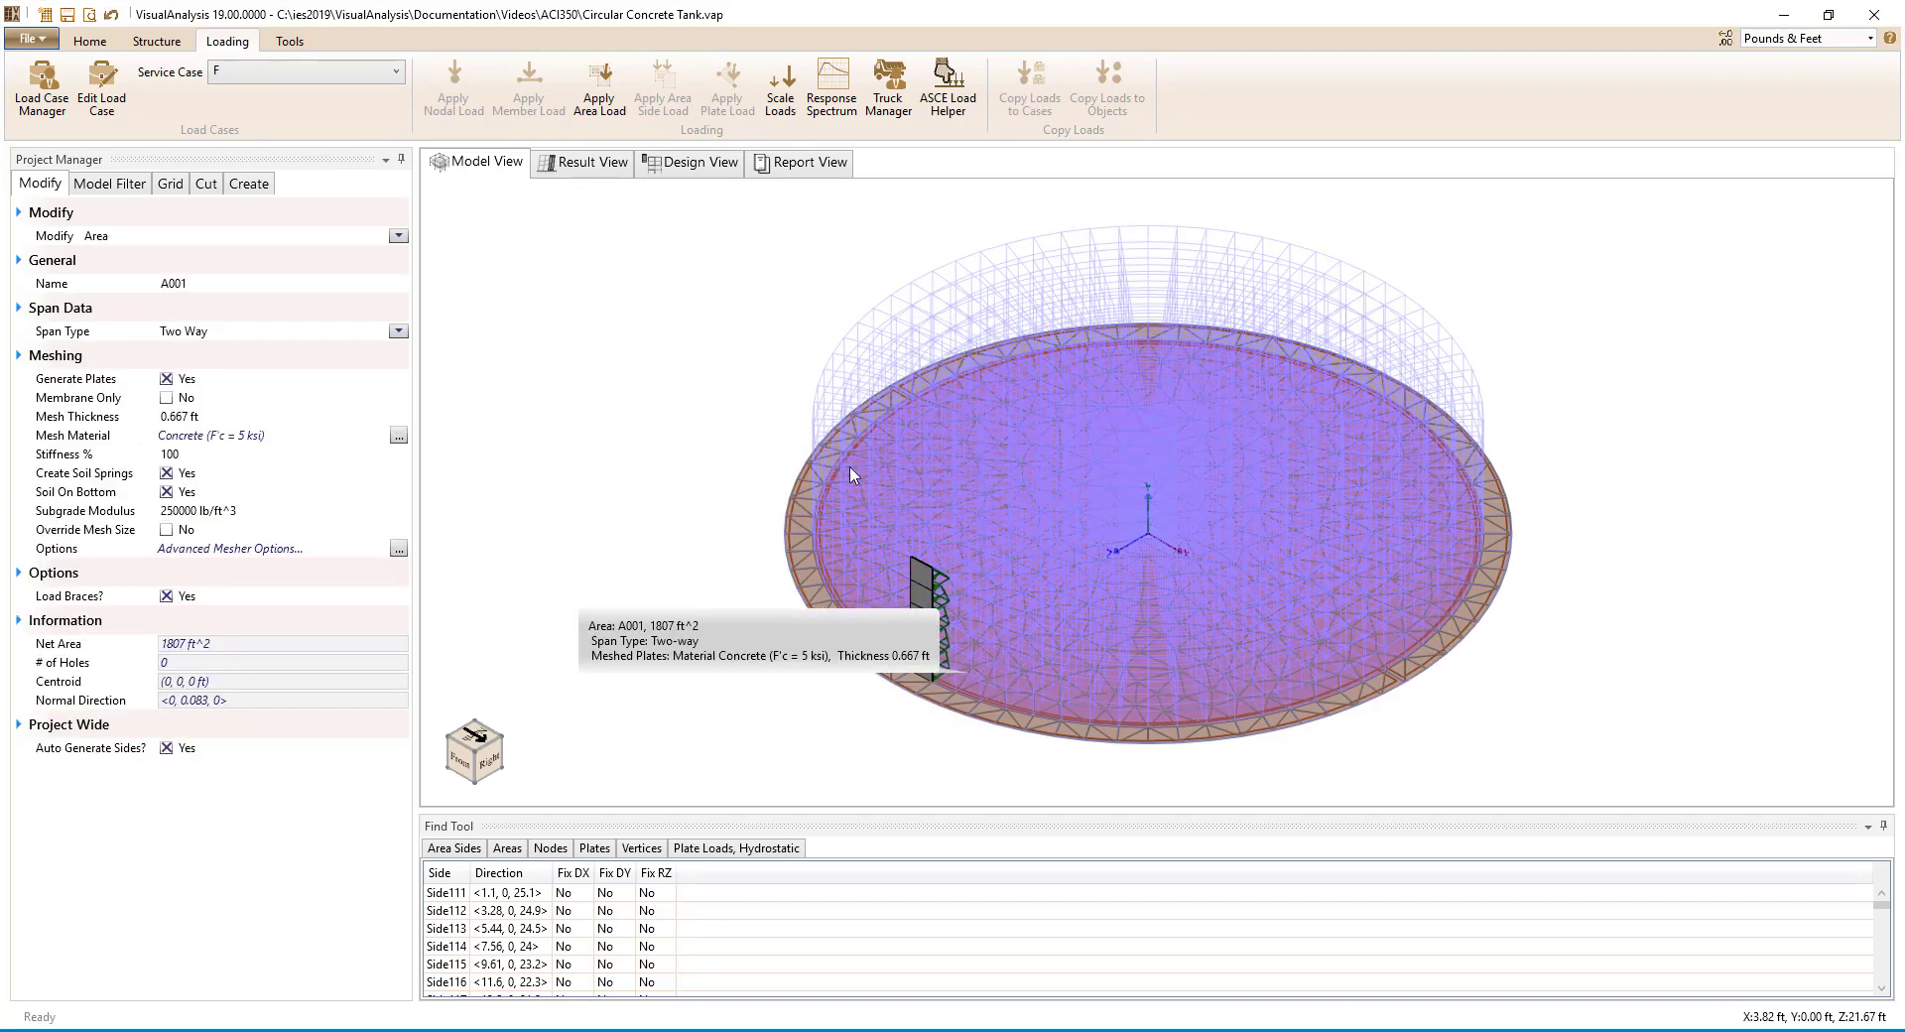
click(599, 87)
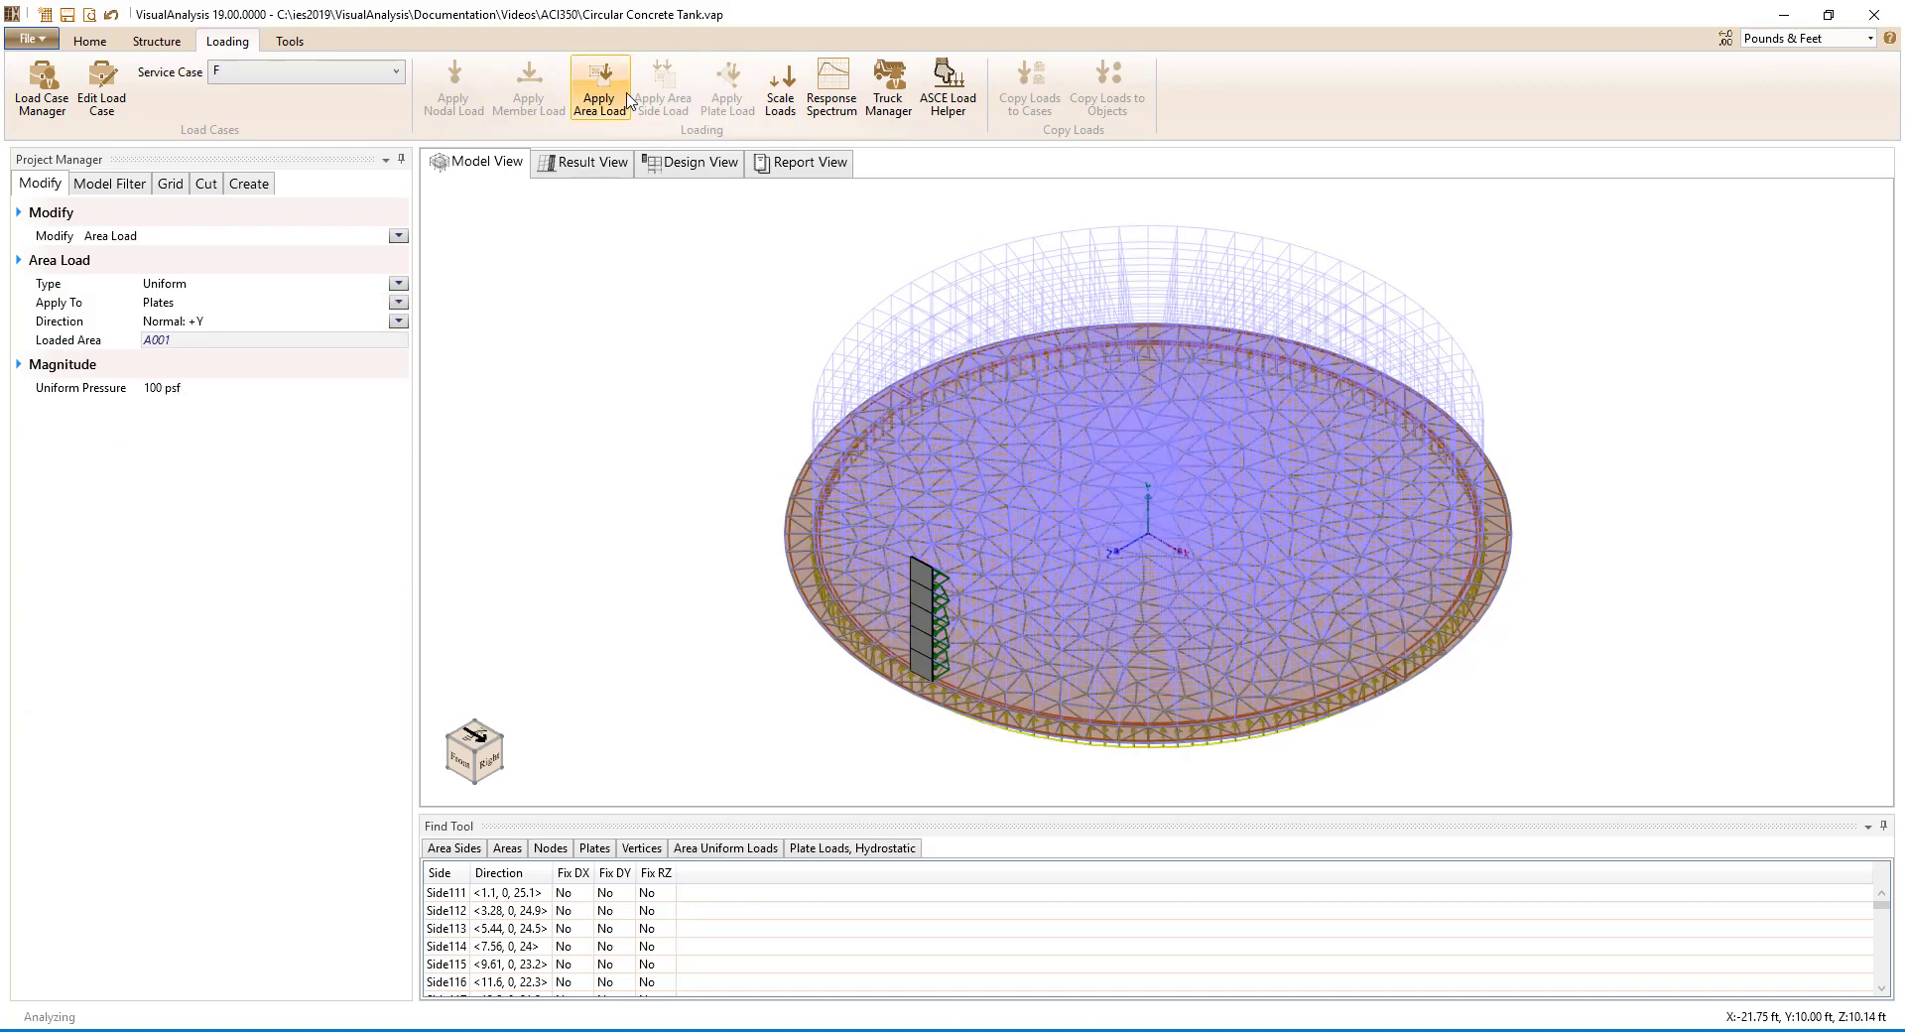
click(278, 389)
text(-624)
click(320, 77)
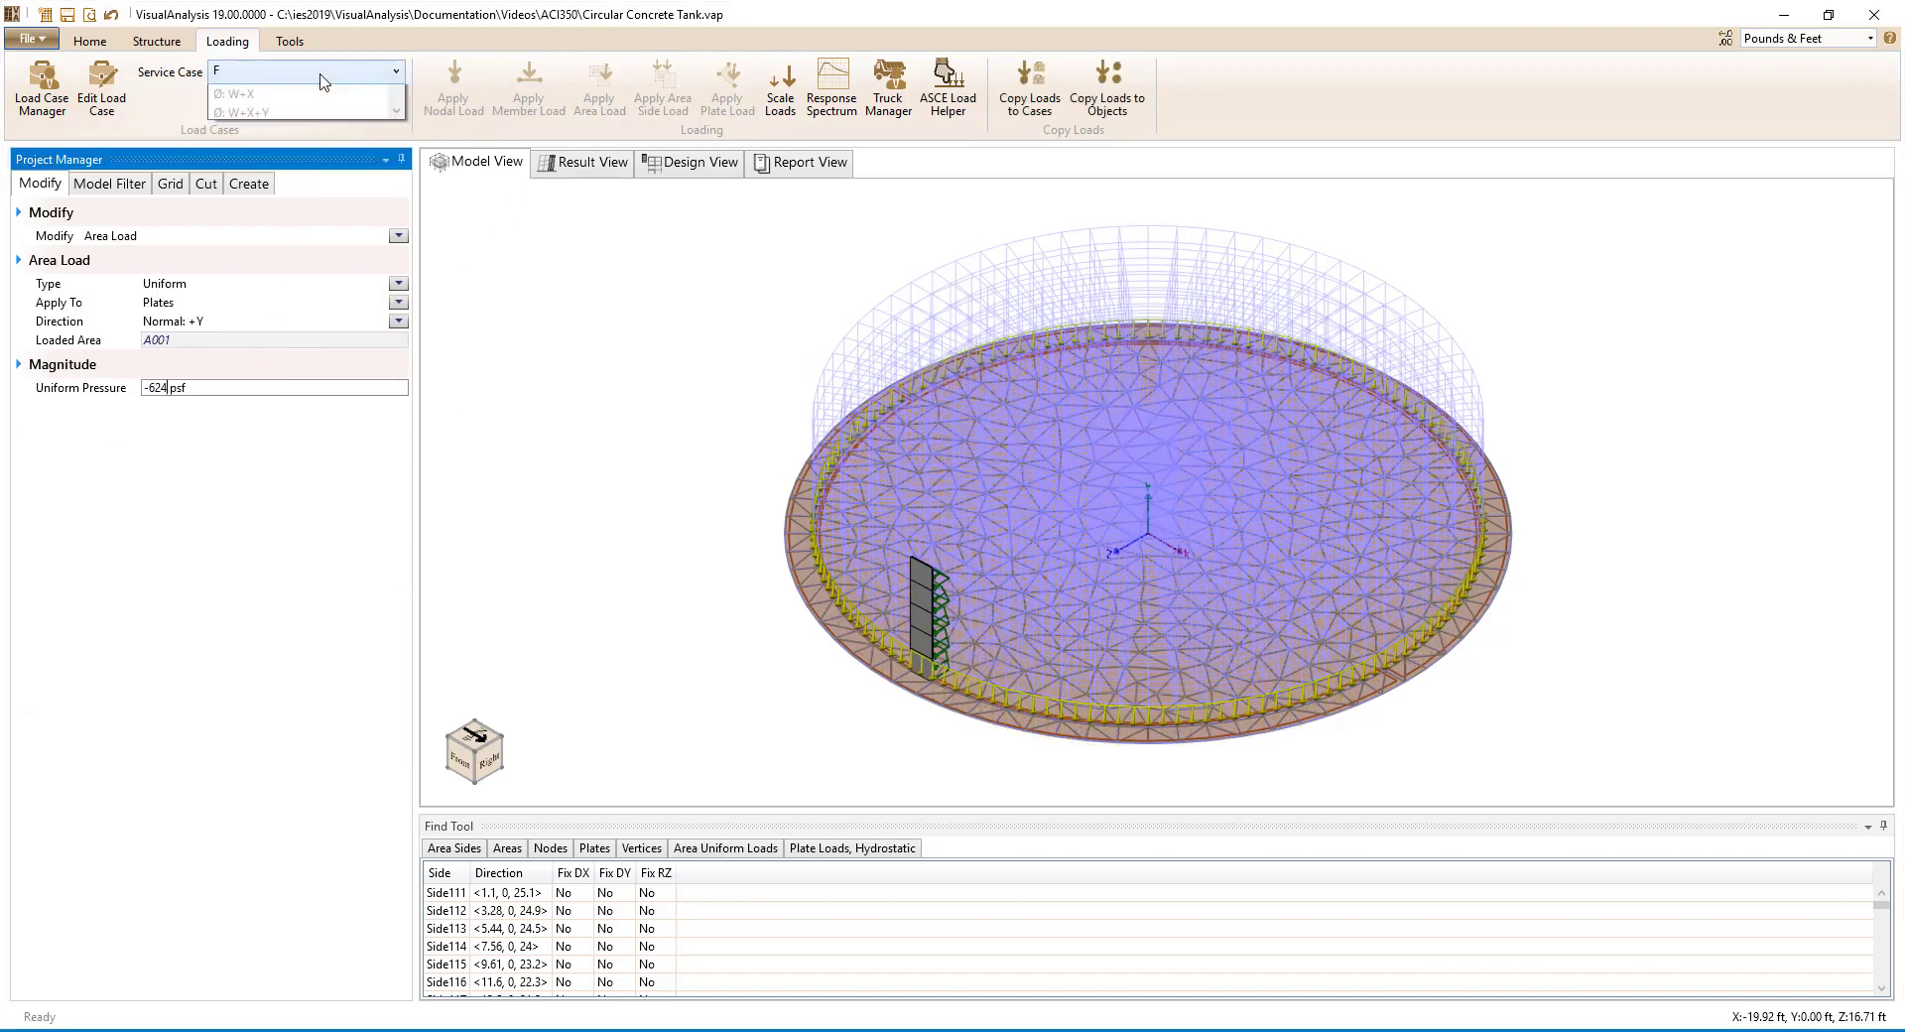
click(286, 274)
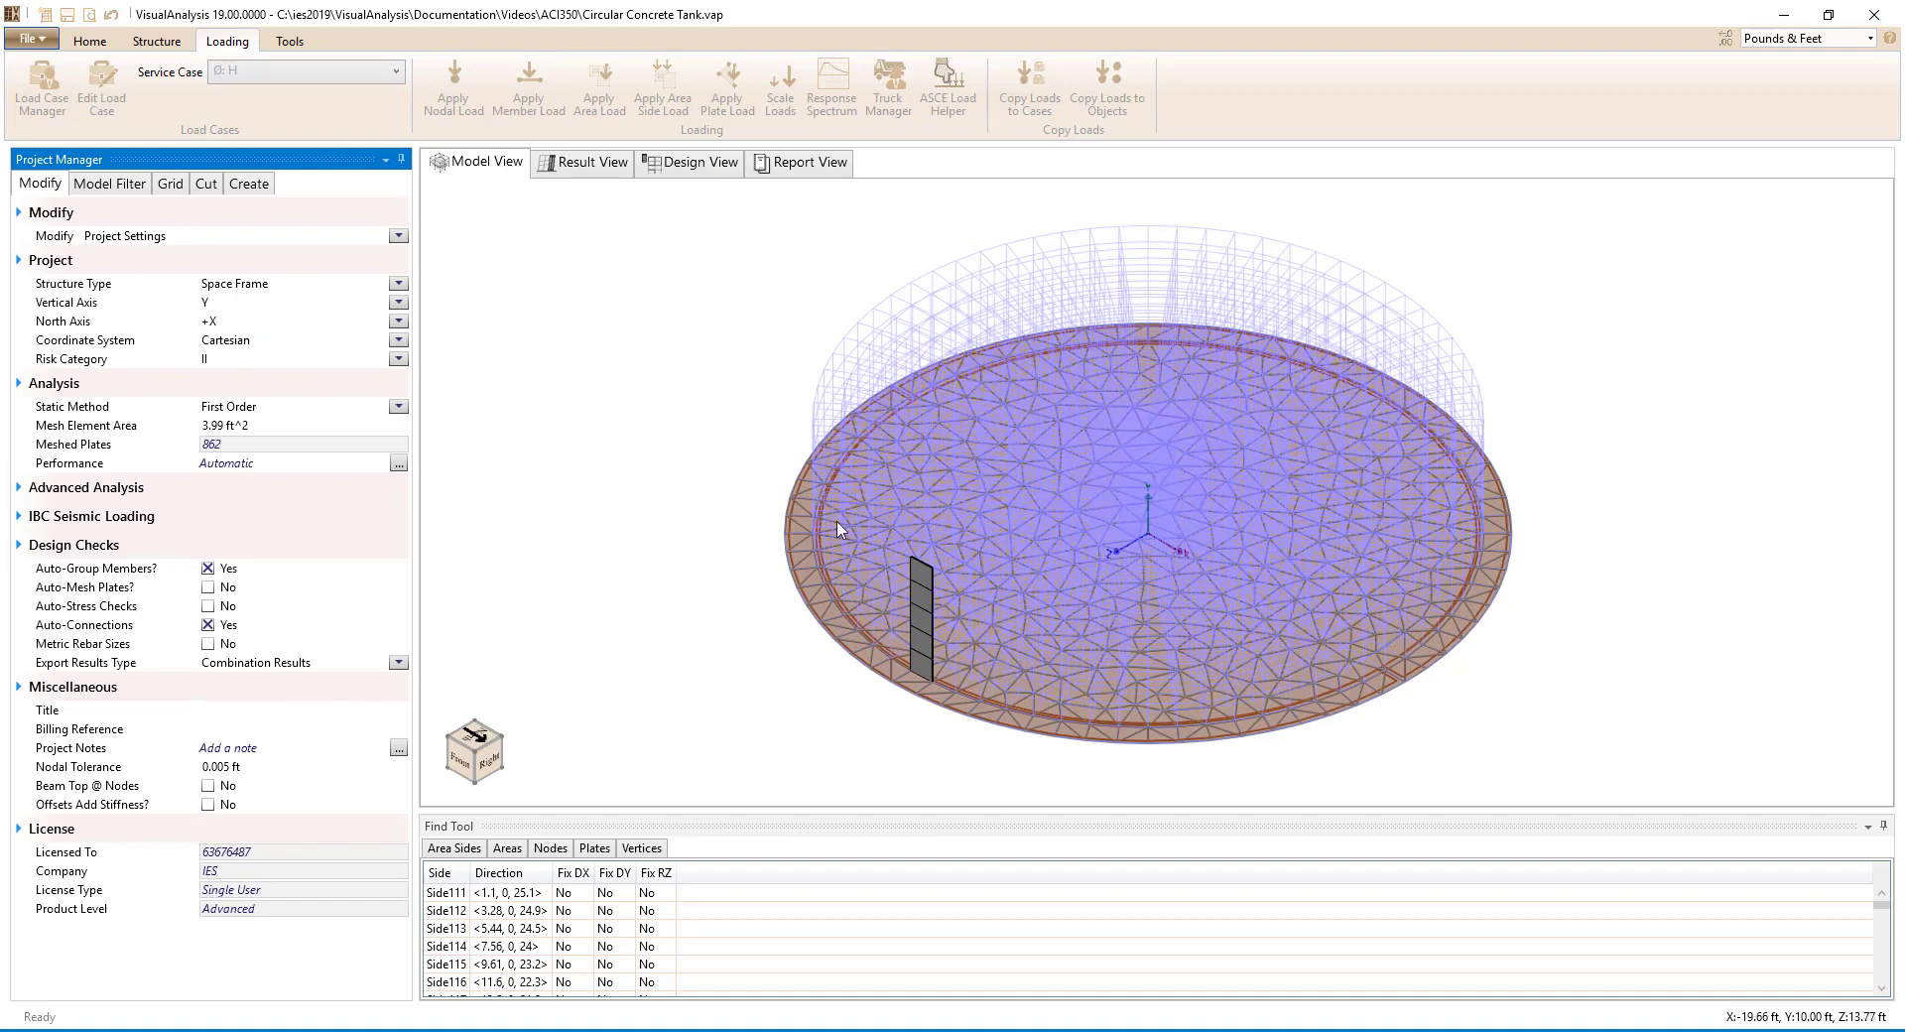
In case H, apply a 65 lb/ft^3 hydrostatic wall load and -650 psf on rings A002/A003.
click(922, 590)
click(728, 104)
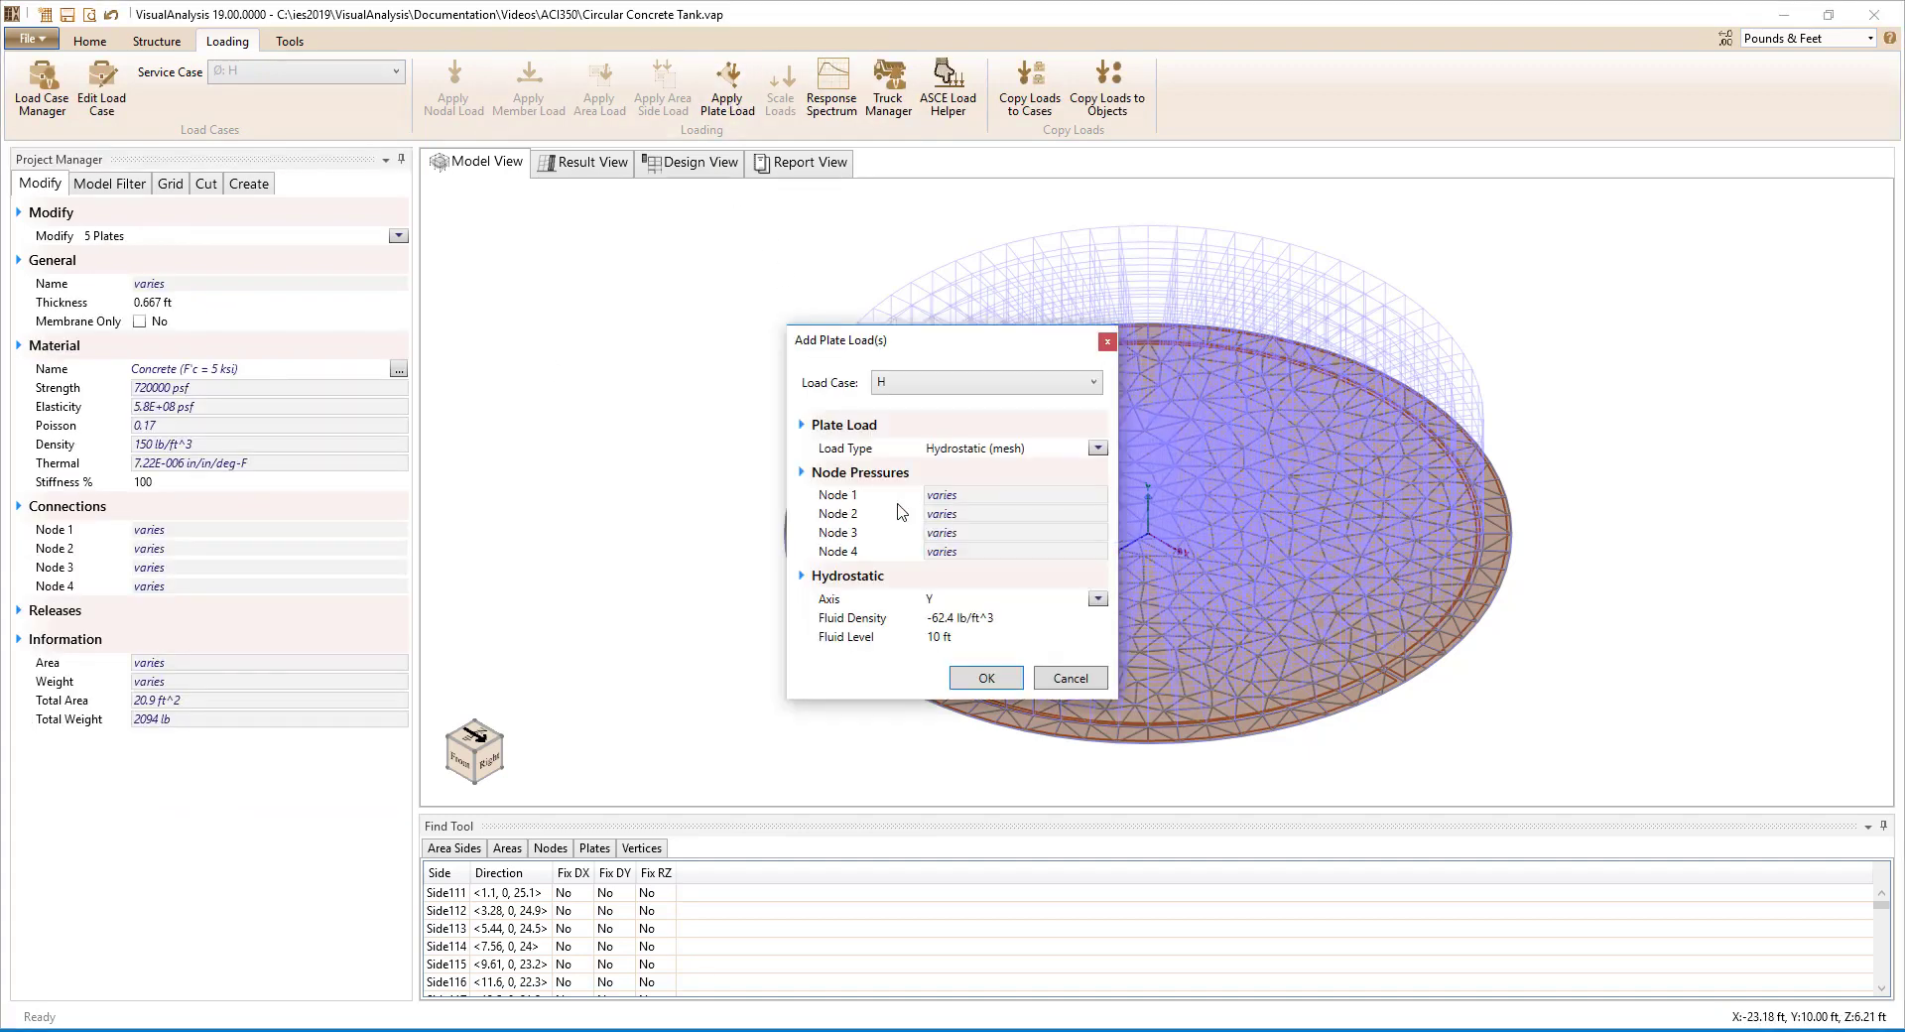
click(989, 617)
text(65)
click(986, 681)
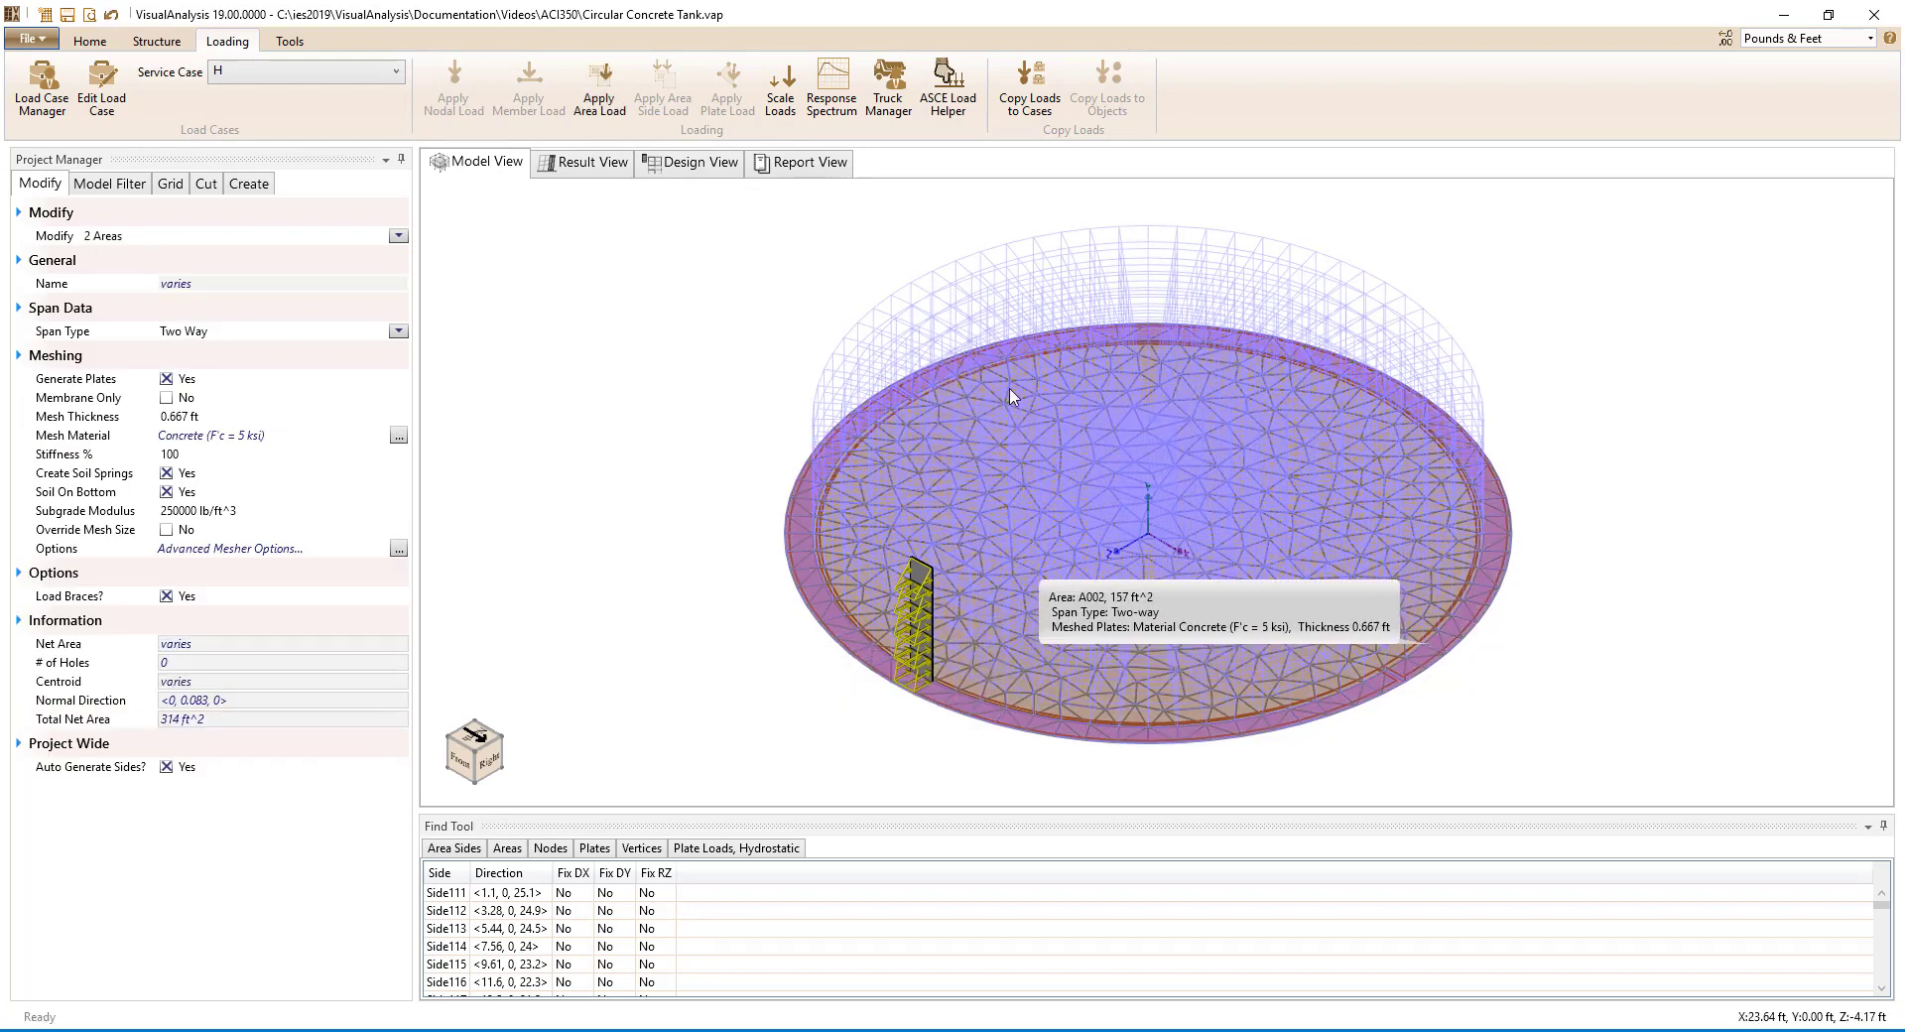
click(1008, 391)
click(353, 388)
text(-650)
key(Return)
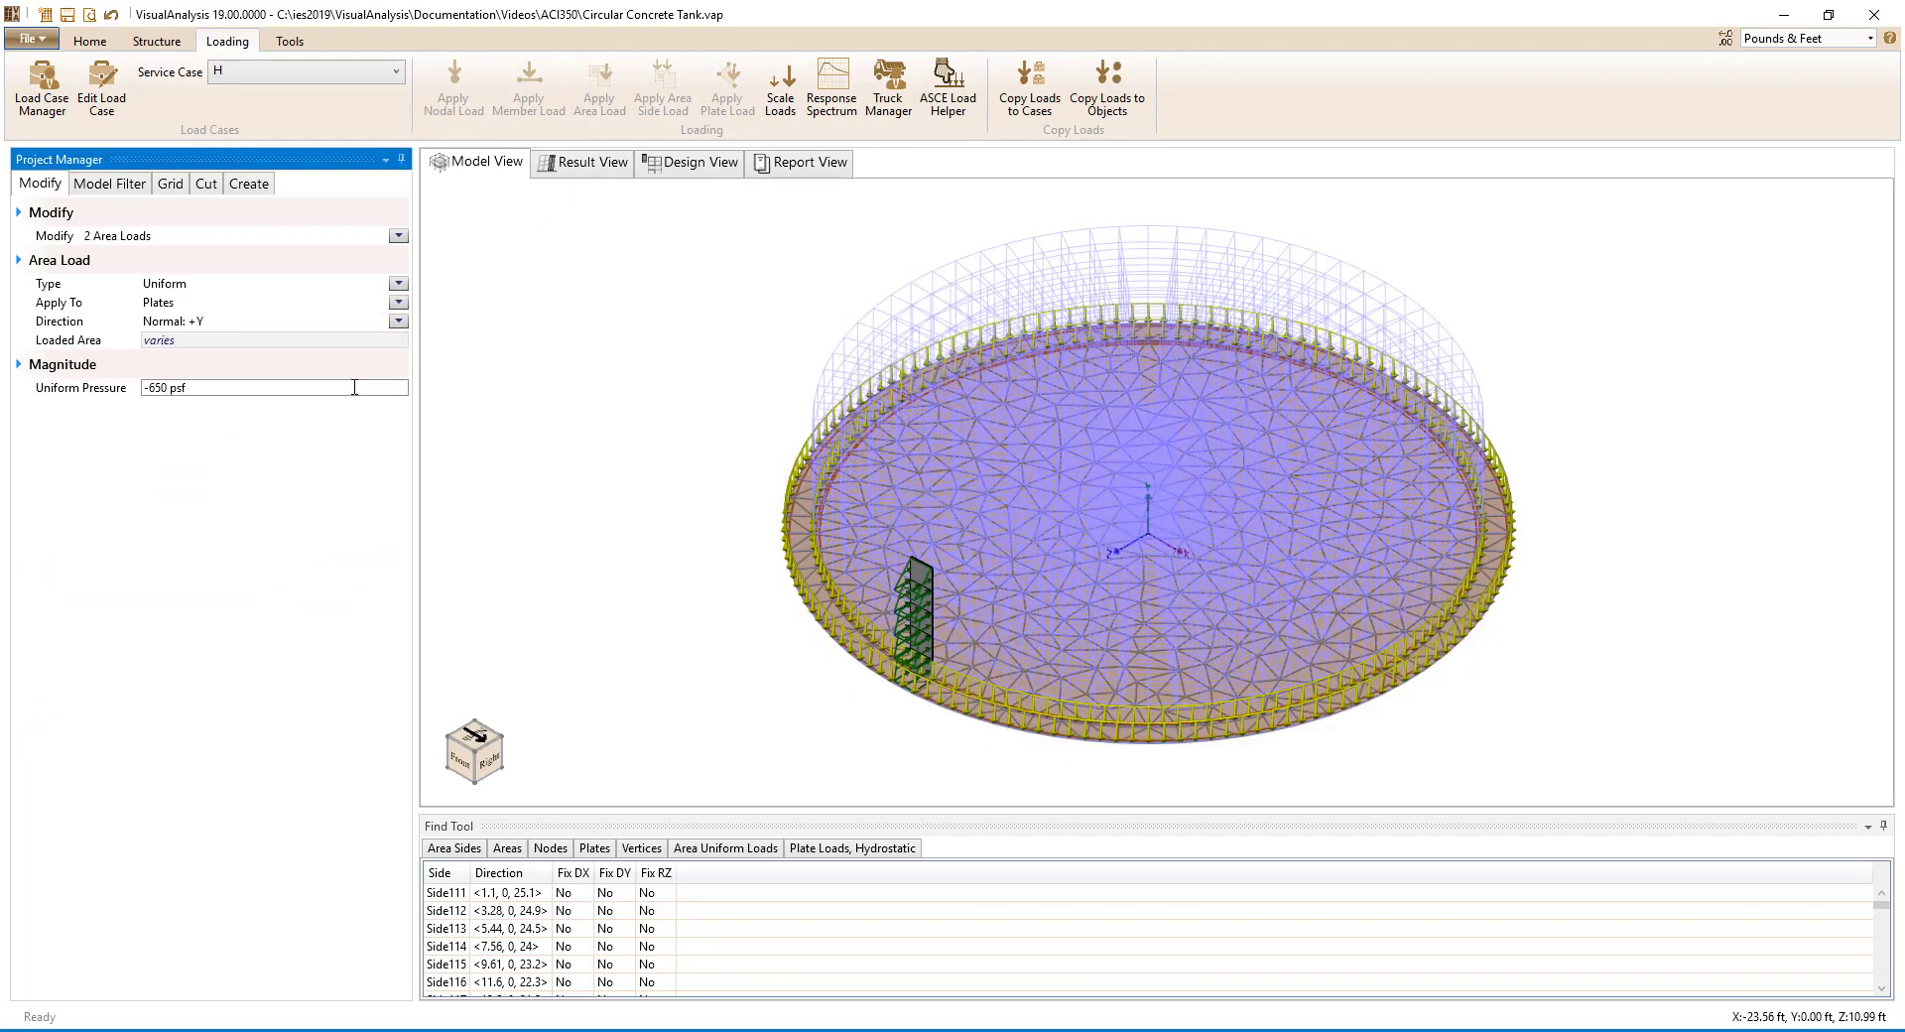
In case L, apply the uniform wall plate load and -130 psf on the ring areas.
click(308, 78)
click(288, 99)
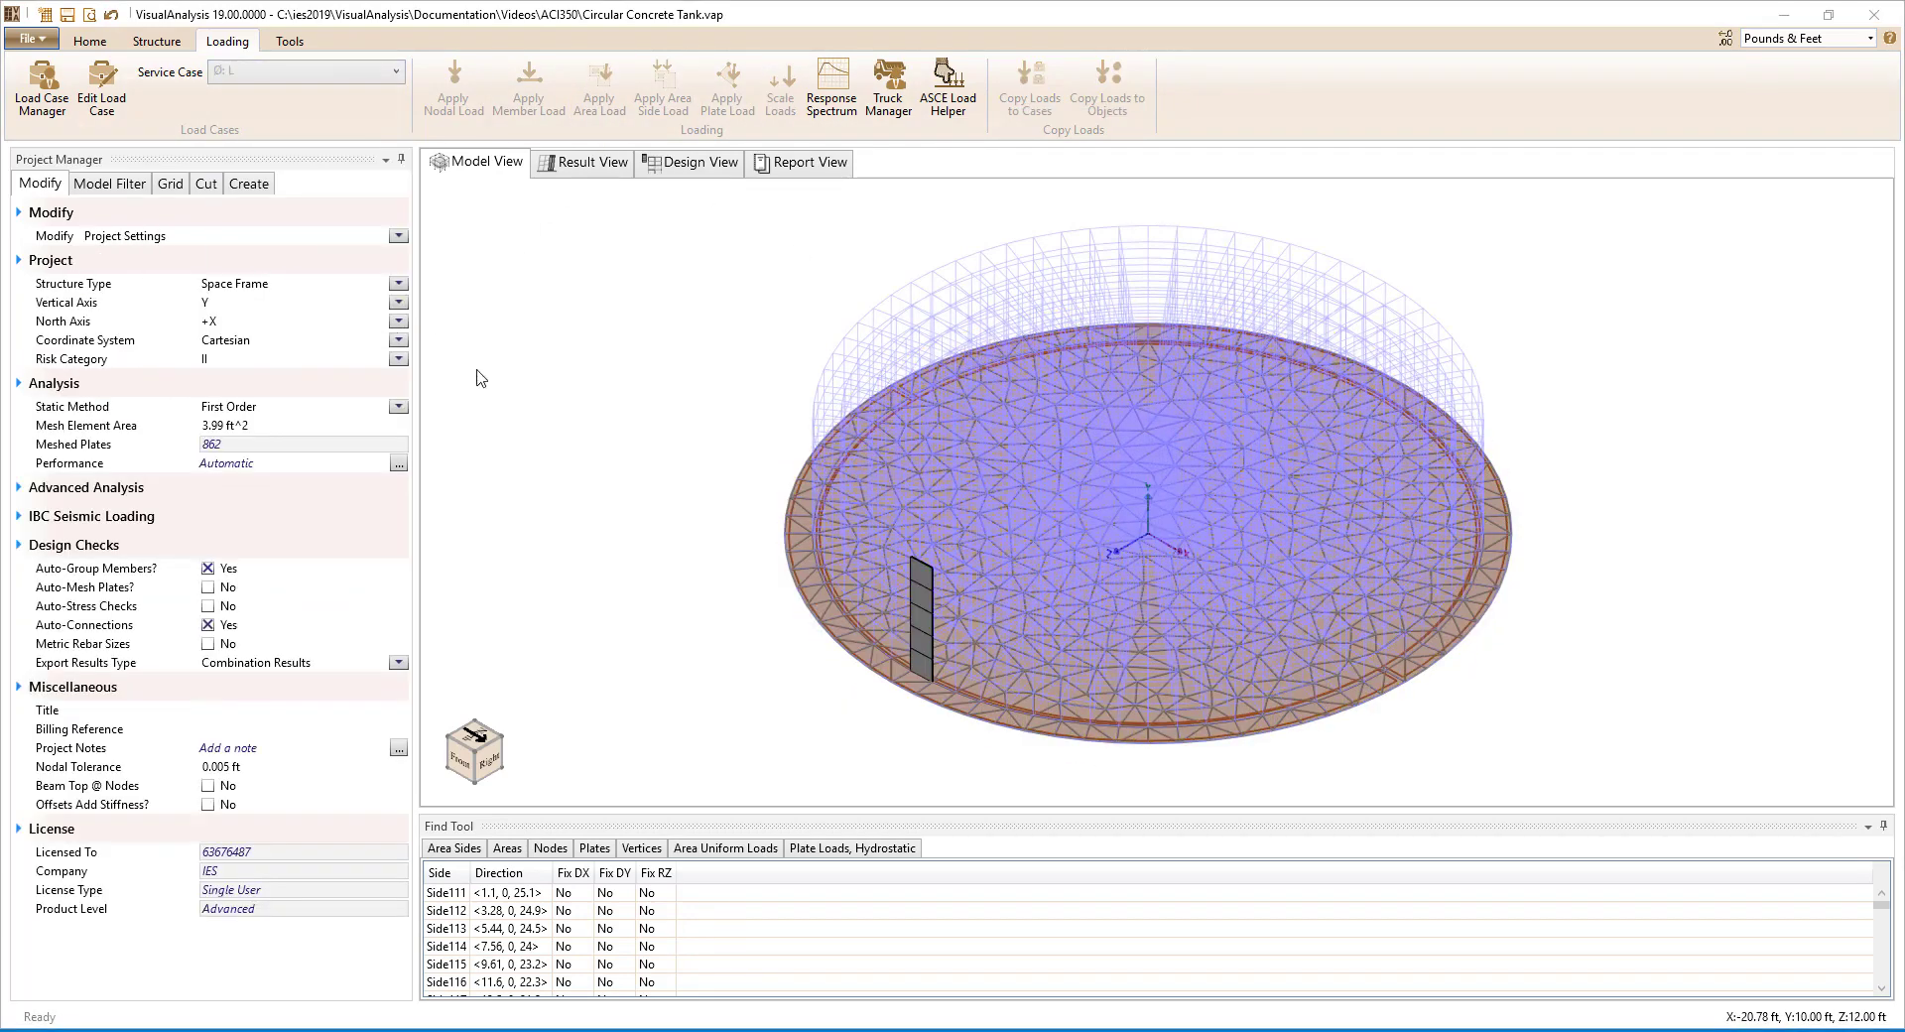
click(914, 562)
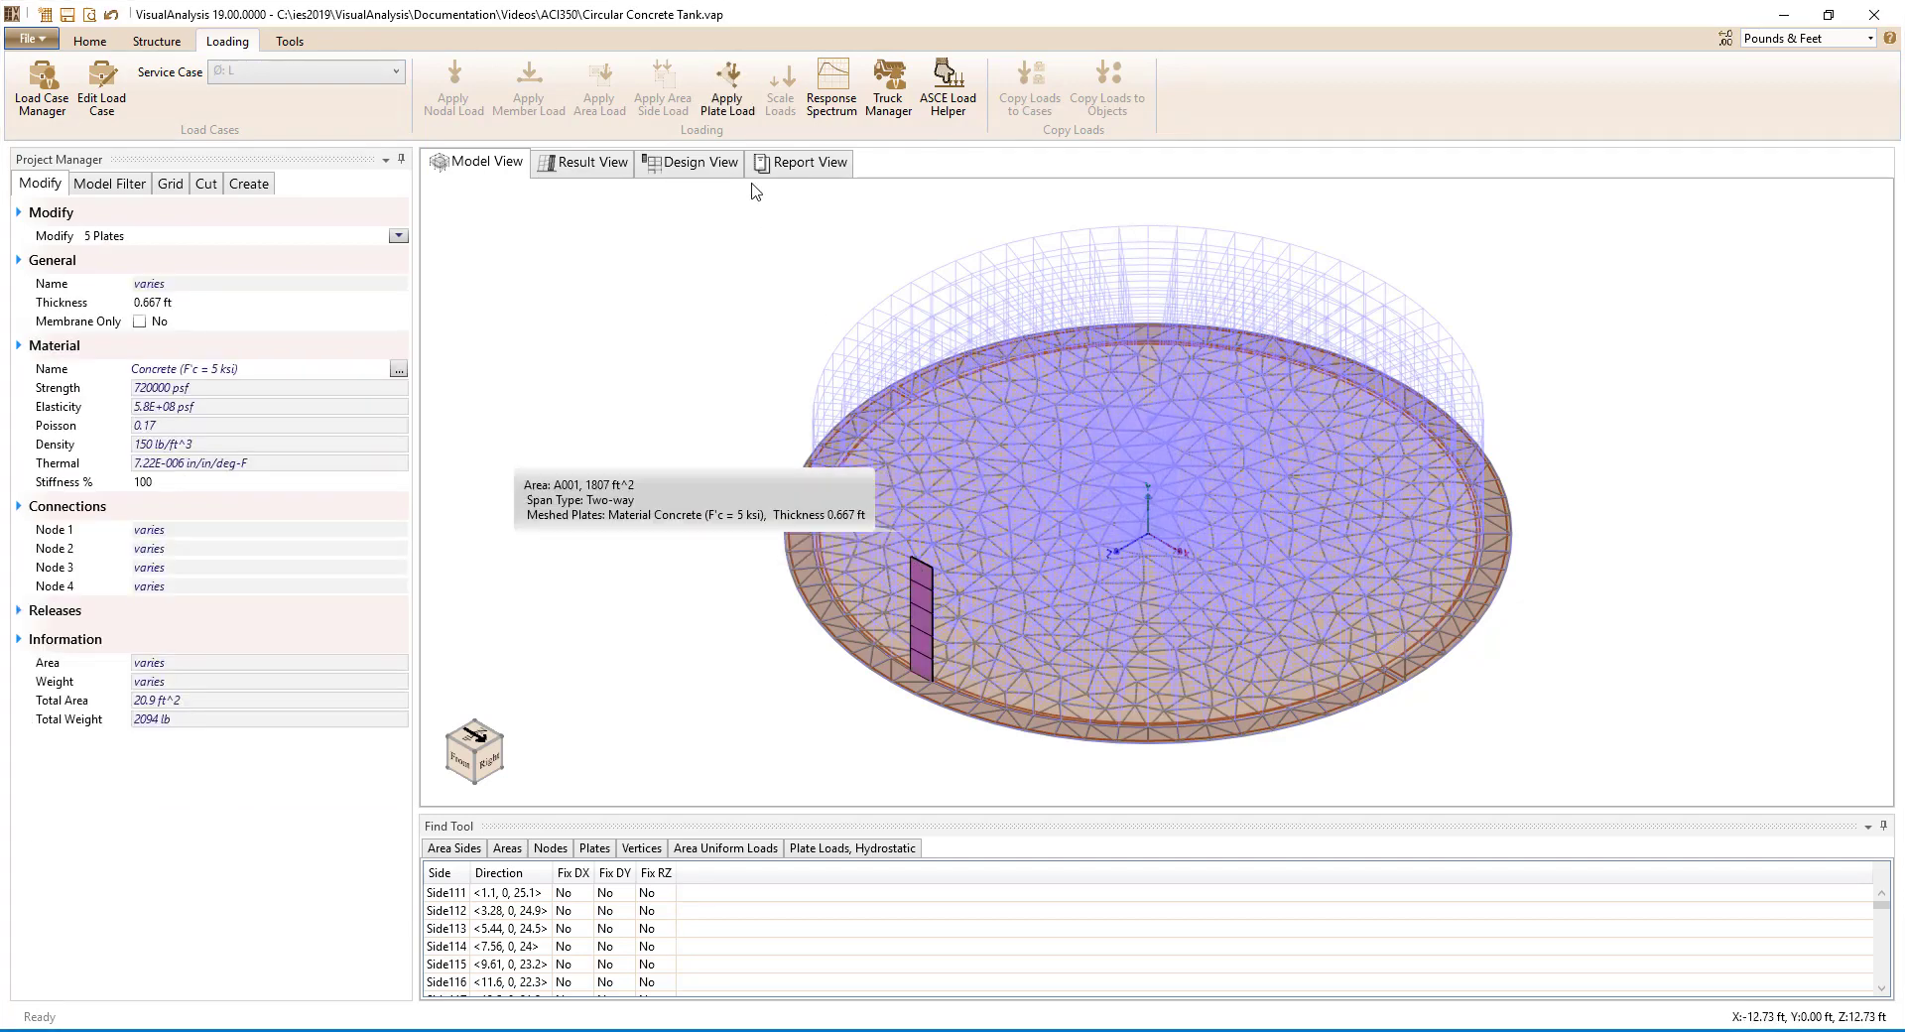
click(728, 88)
click(987, 659)
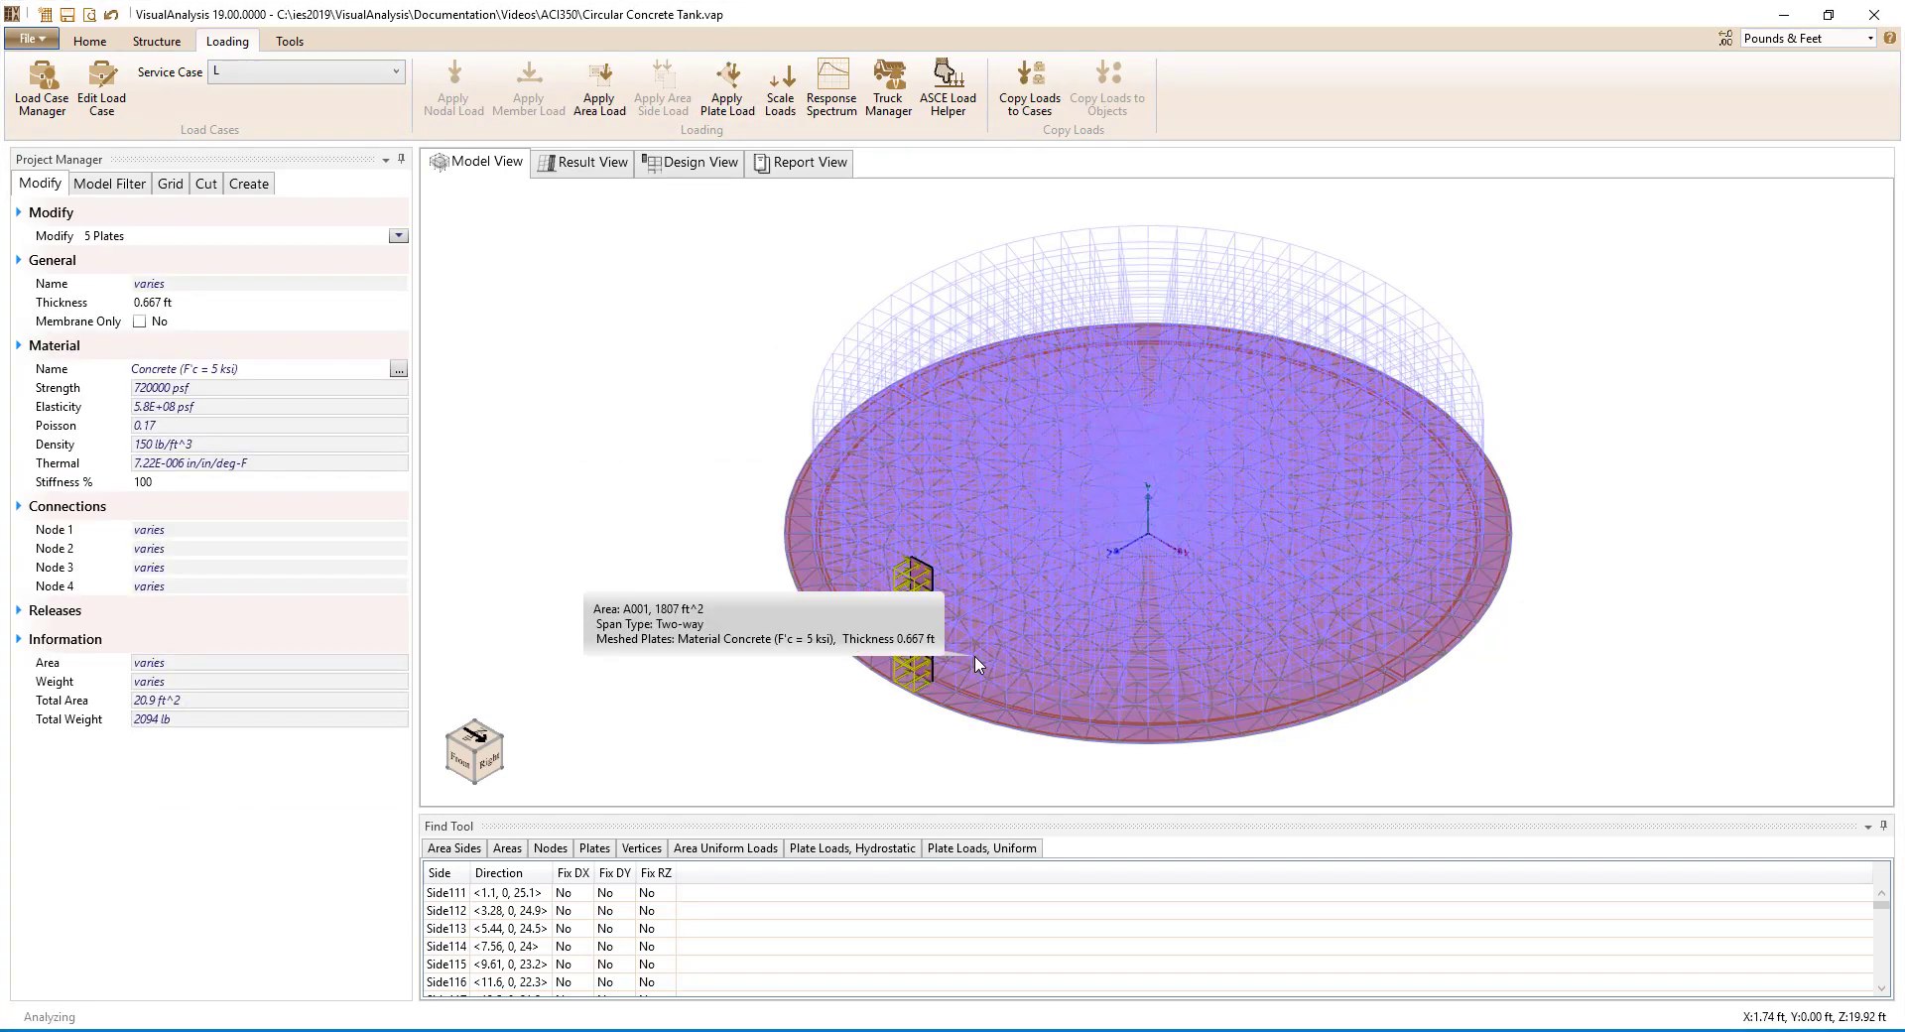
click(346, 387)
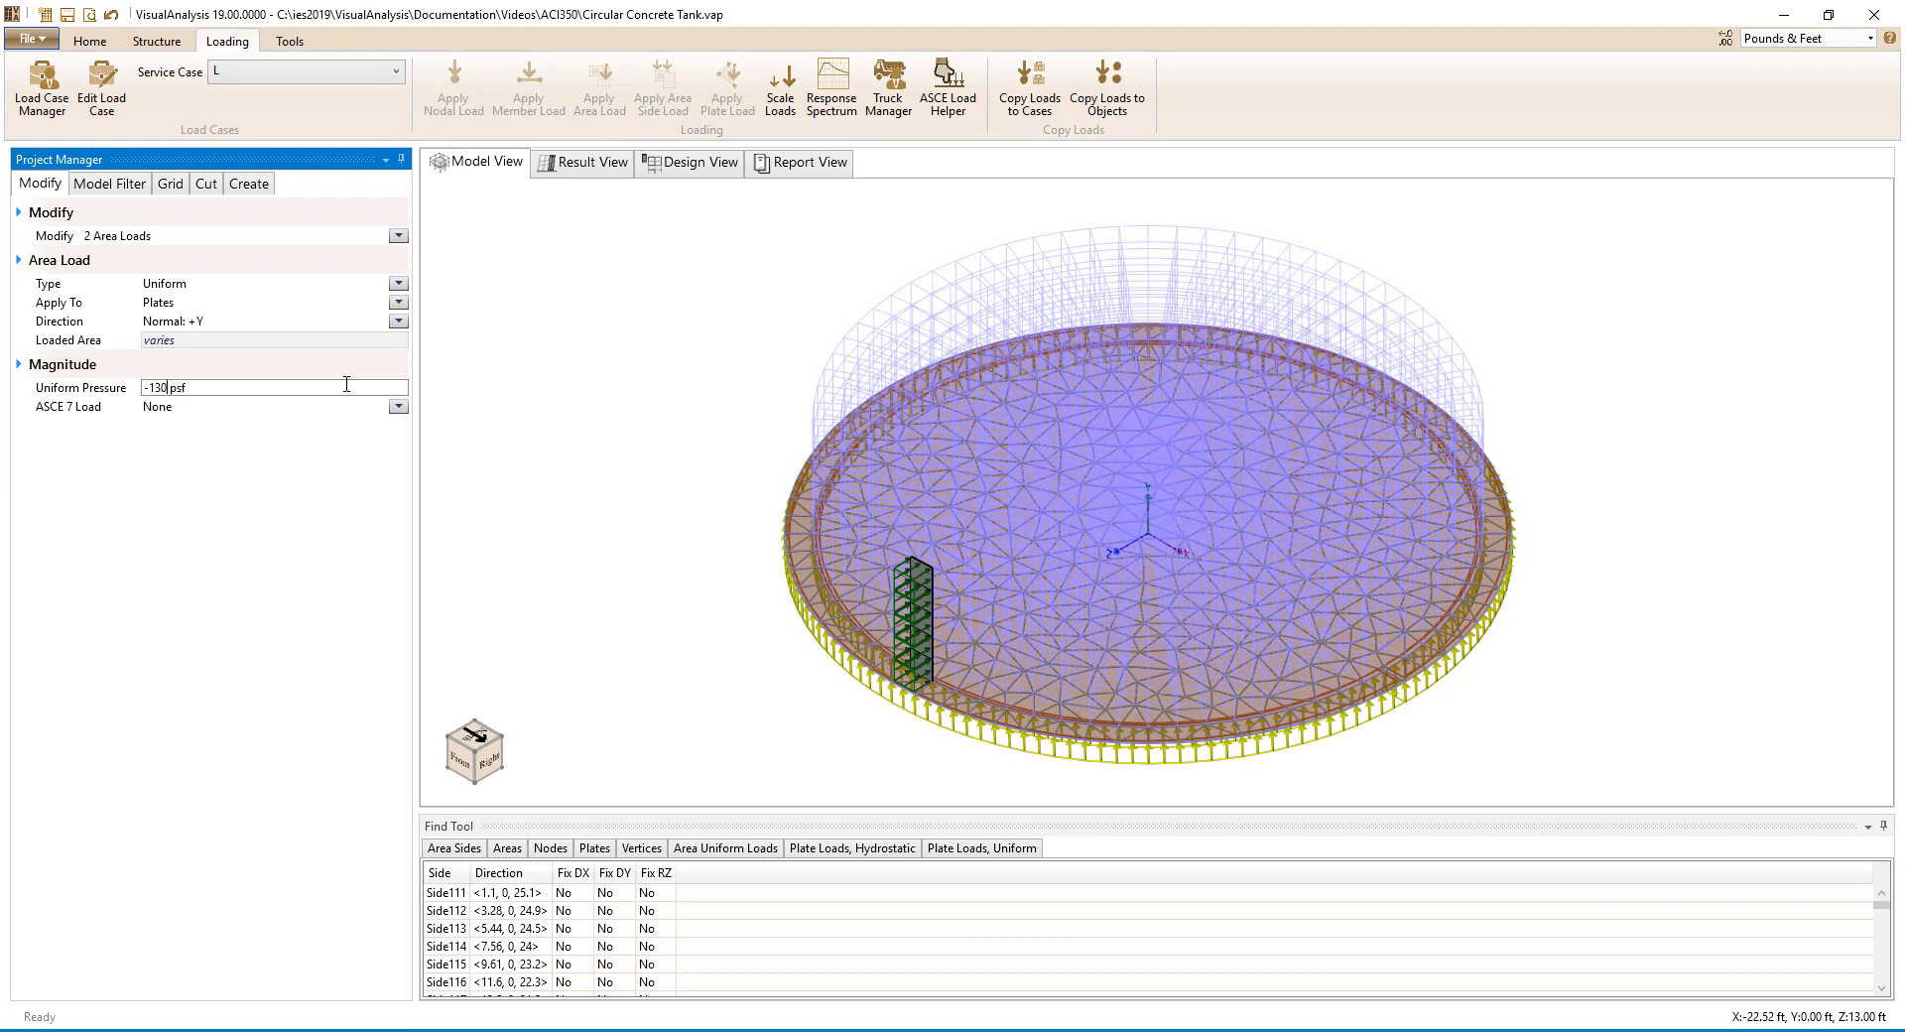
key(Return)
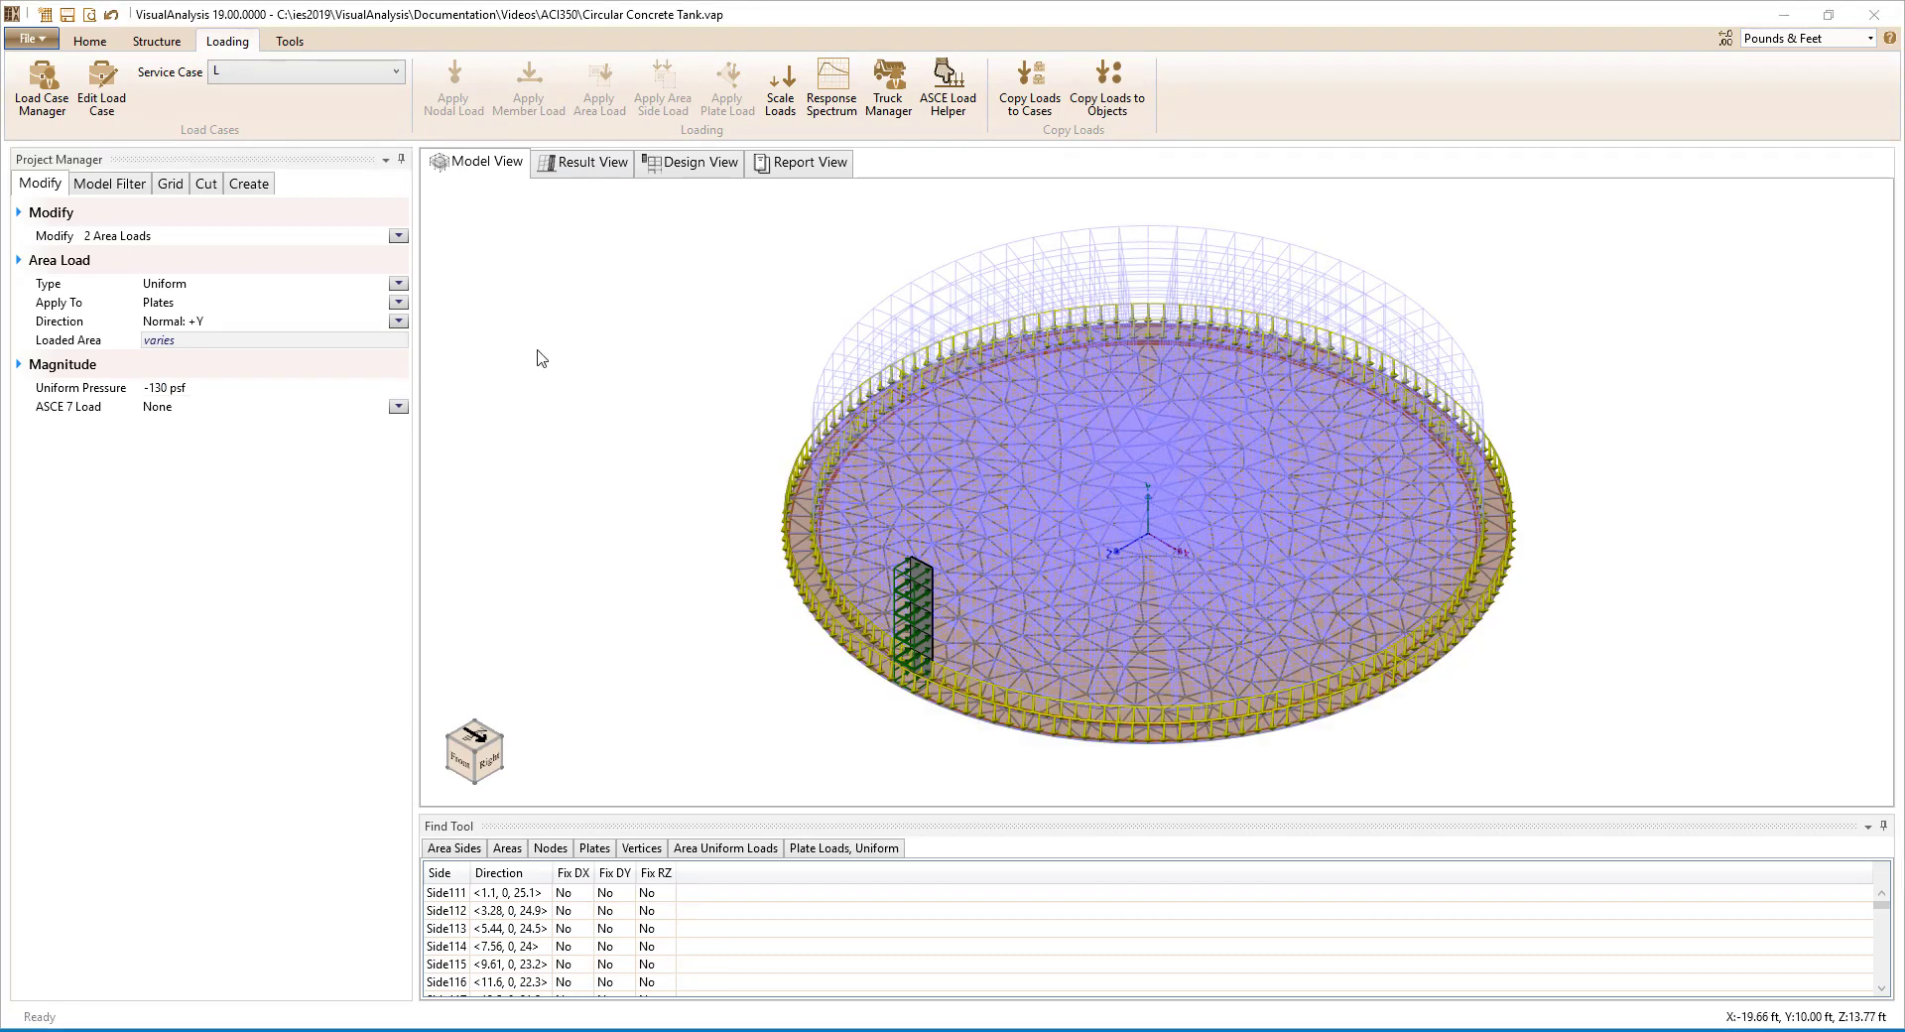
click(921, 574)
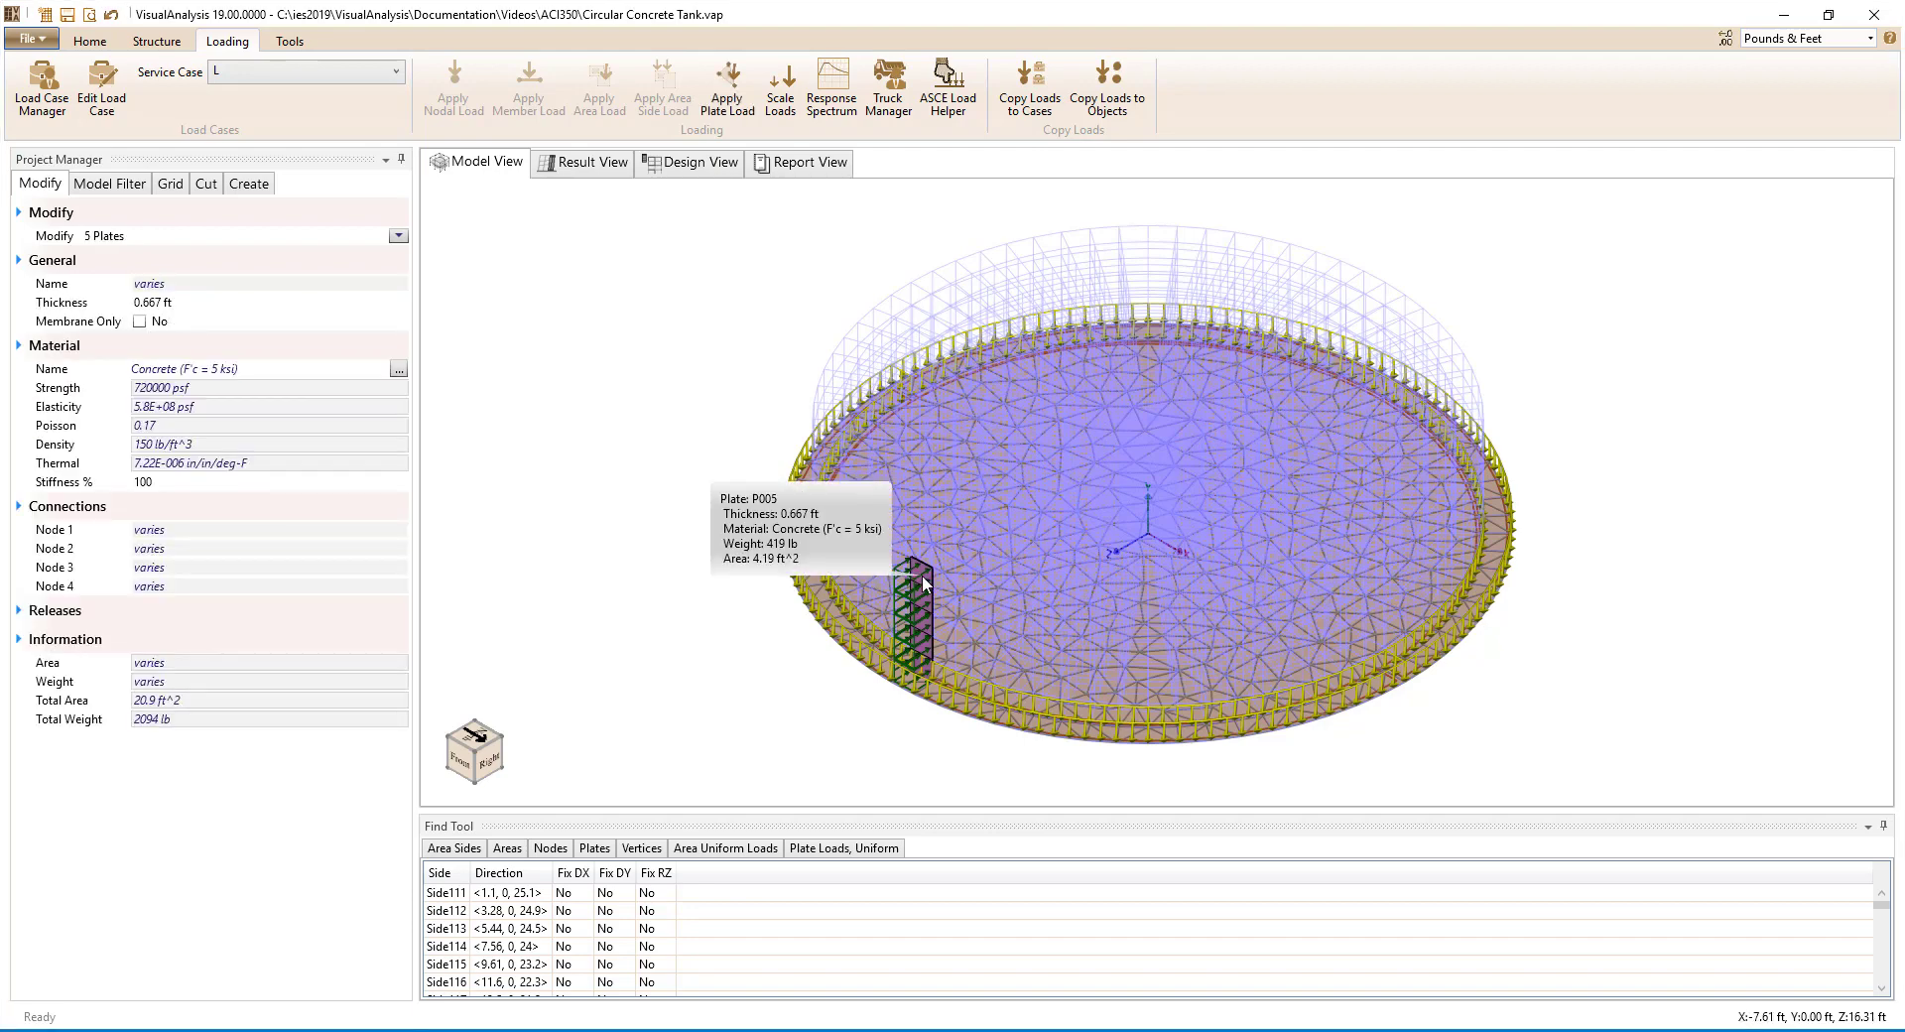
Copy the wall strip with all related loads in a circular pattern.
right_click(922, 573)
click(1040, 286)
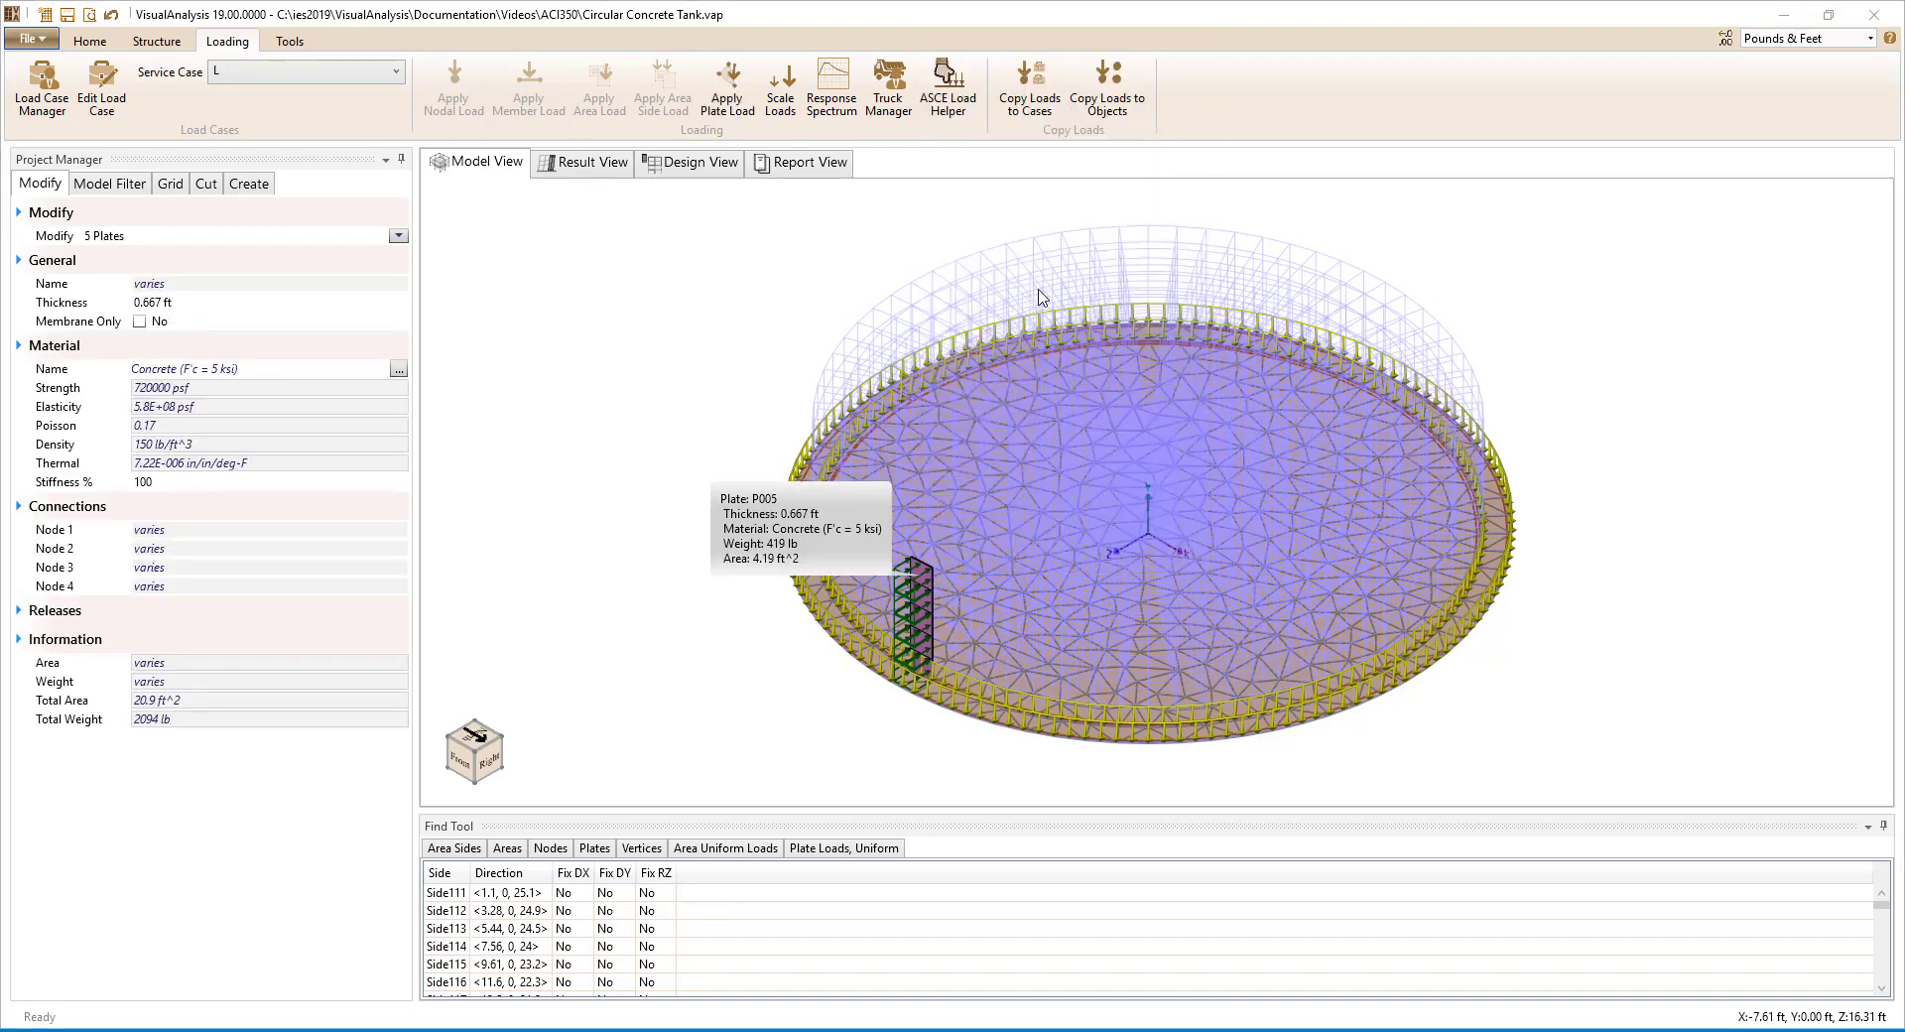
click(1051, 410)
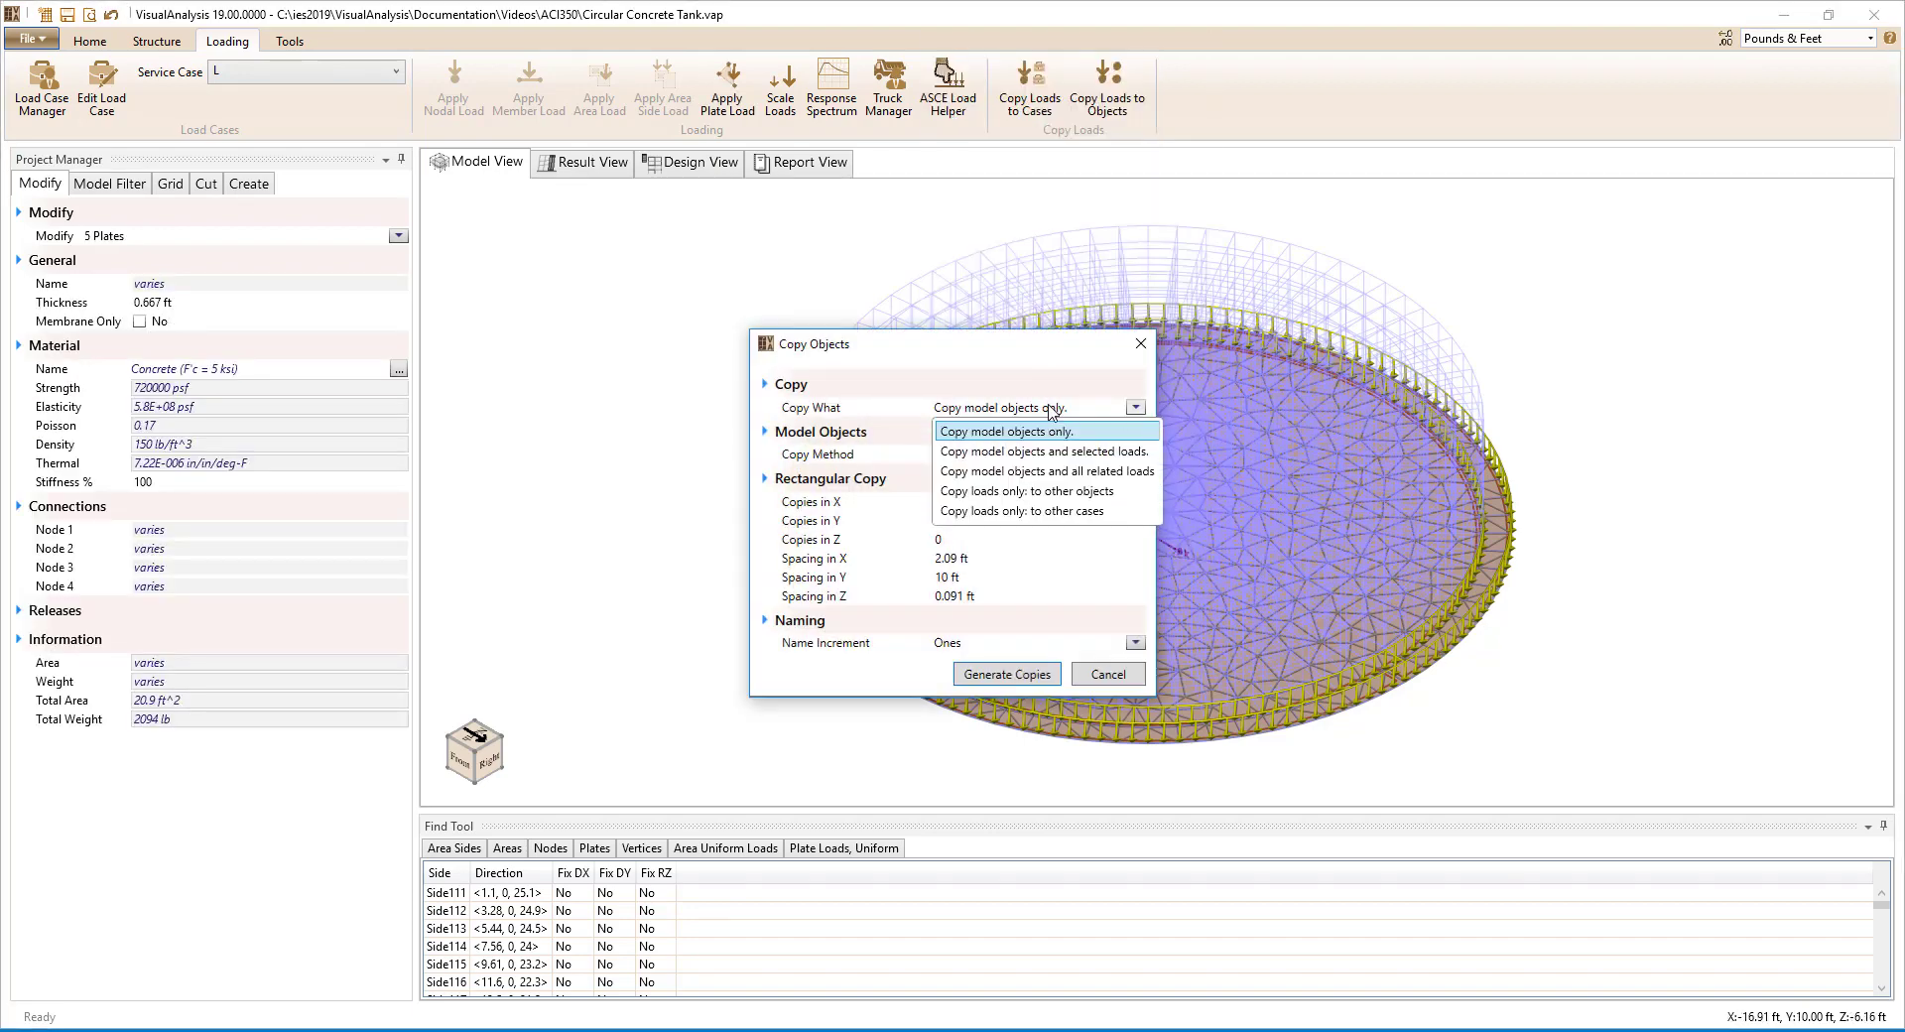
click(1061, 471)
click(1060, 460)
click(1055, 497)
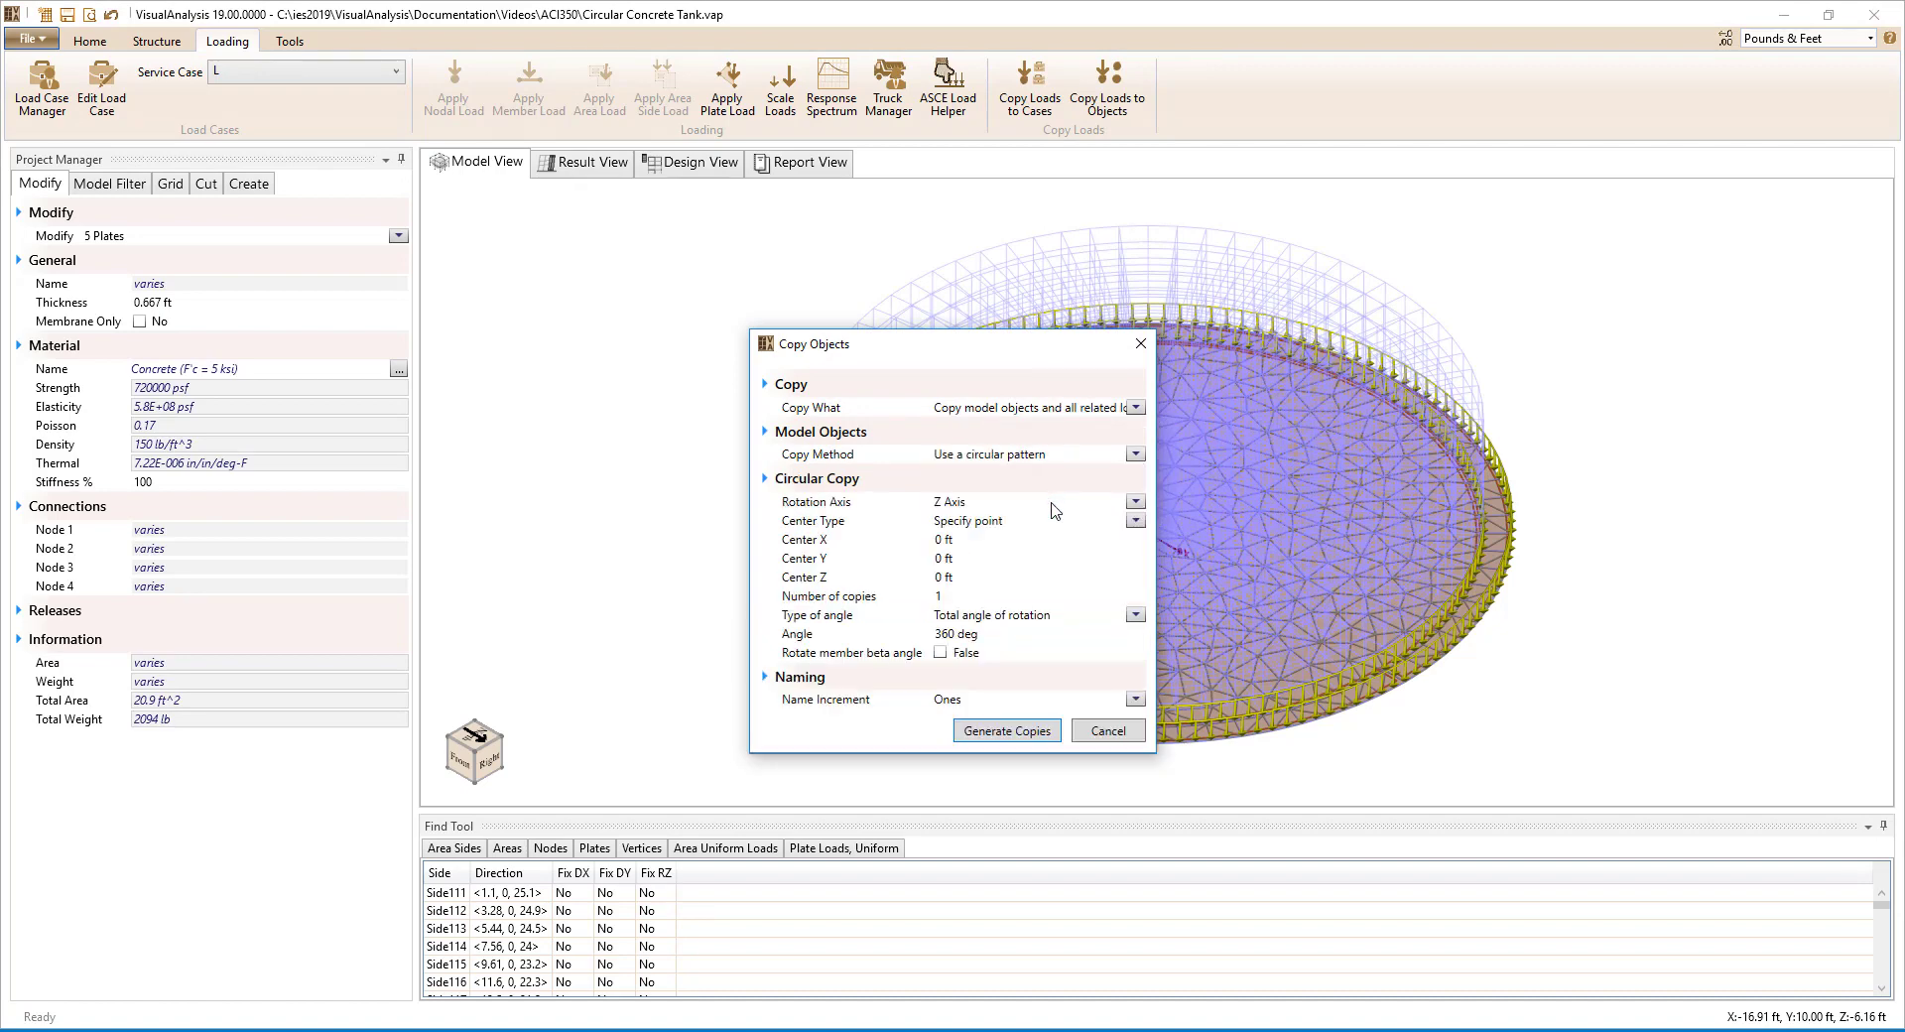
Generate 71 copies about the Y axis at 5° spacing to close the circular wall.
click(1055, 506)
click(1049, 545)
click(1032, 596)
click(1134, 615)
click(1088, 660)
click(1007, 635)
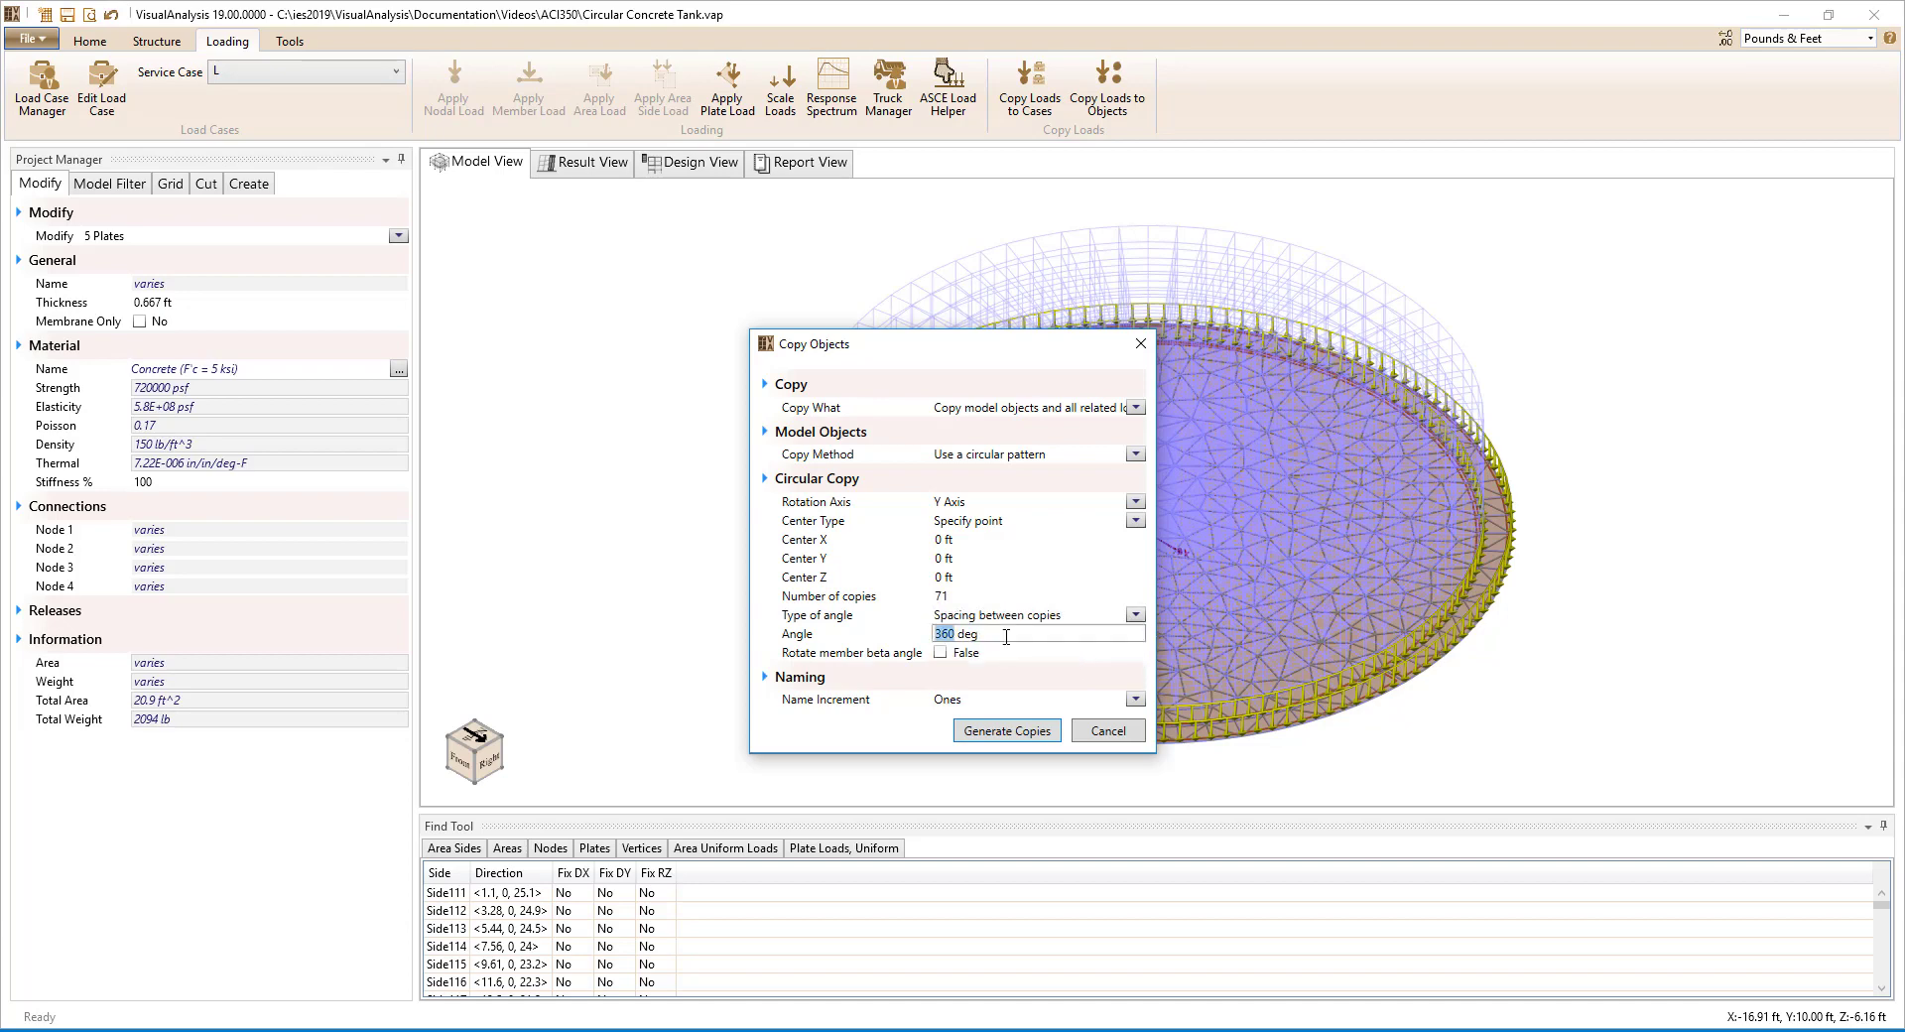
text(5)
click(1025, 731)
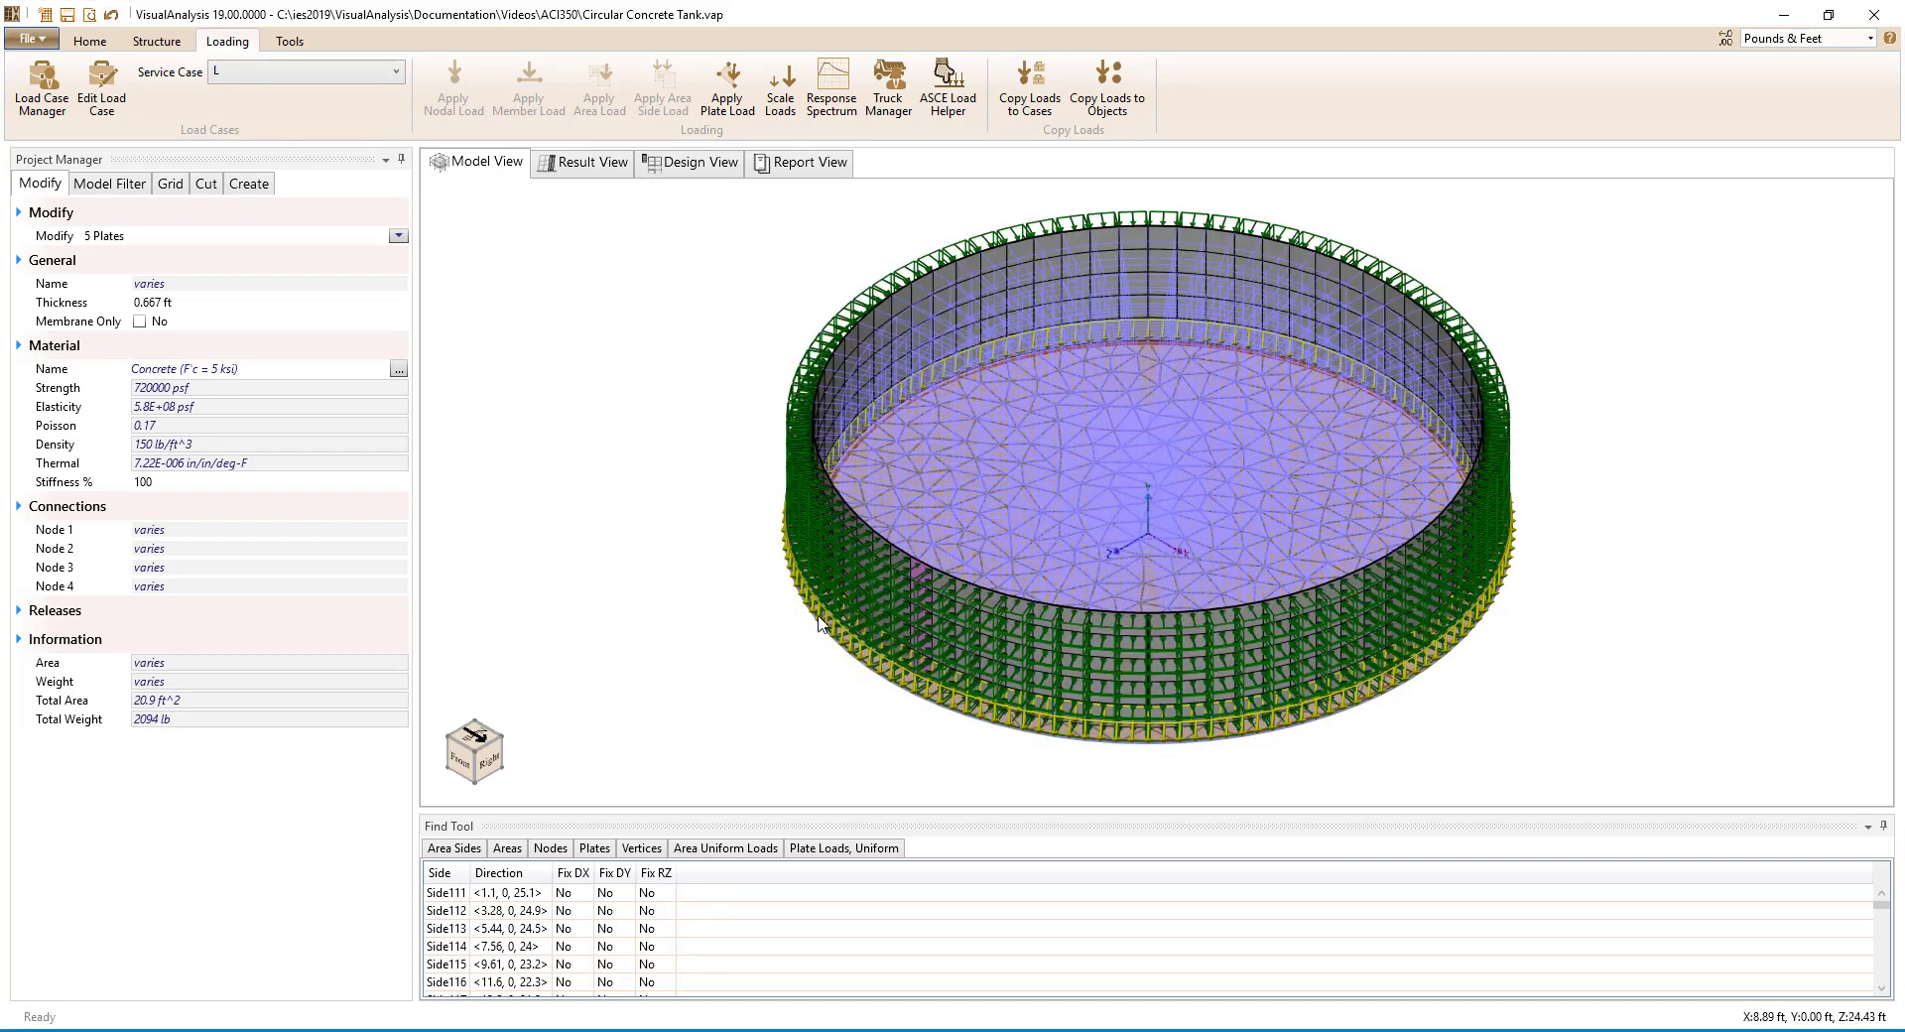
Review case F and case H loads, then bring up the Load Case Manager with nothing selected.
click(266, 74)
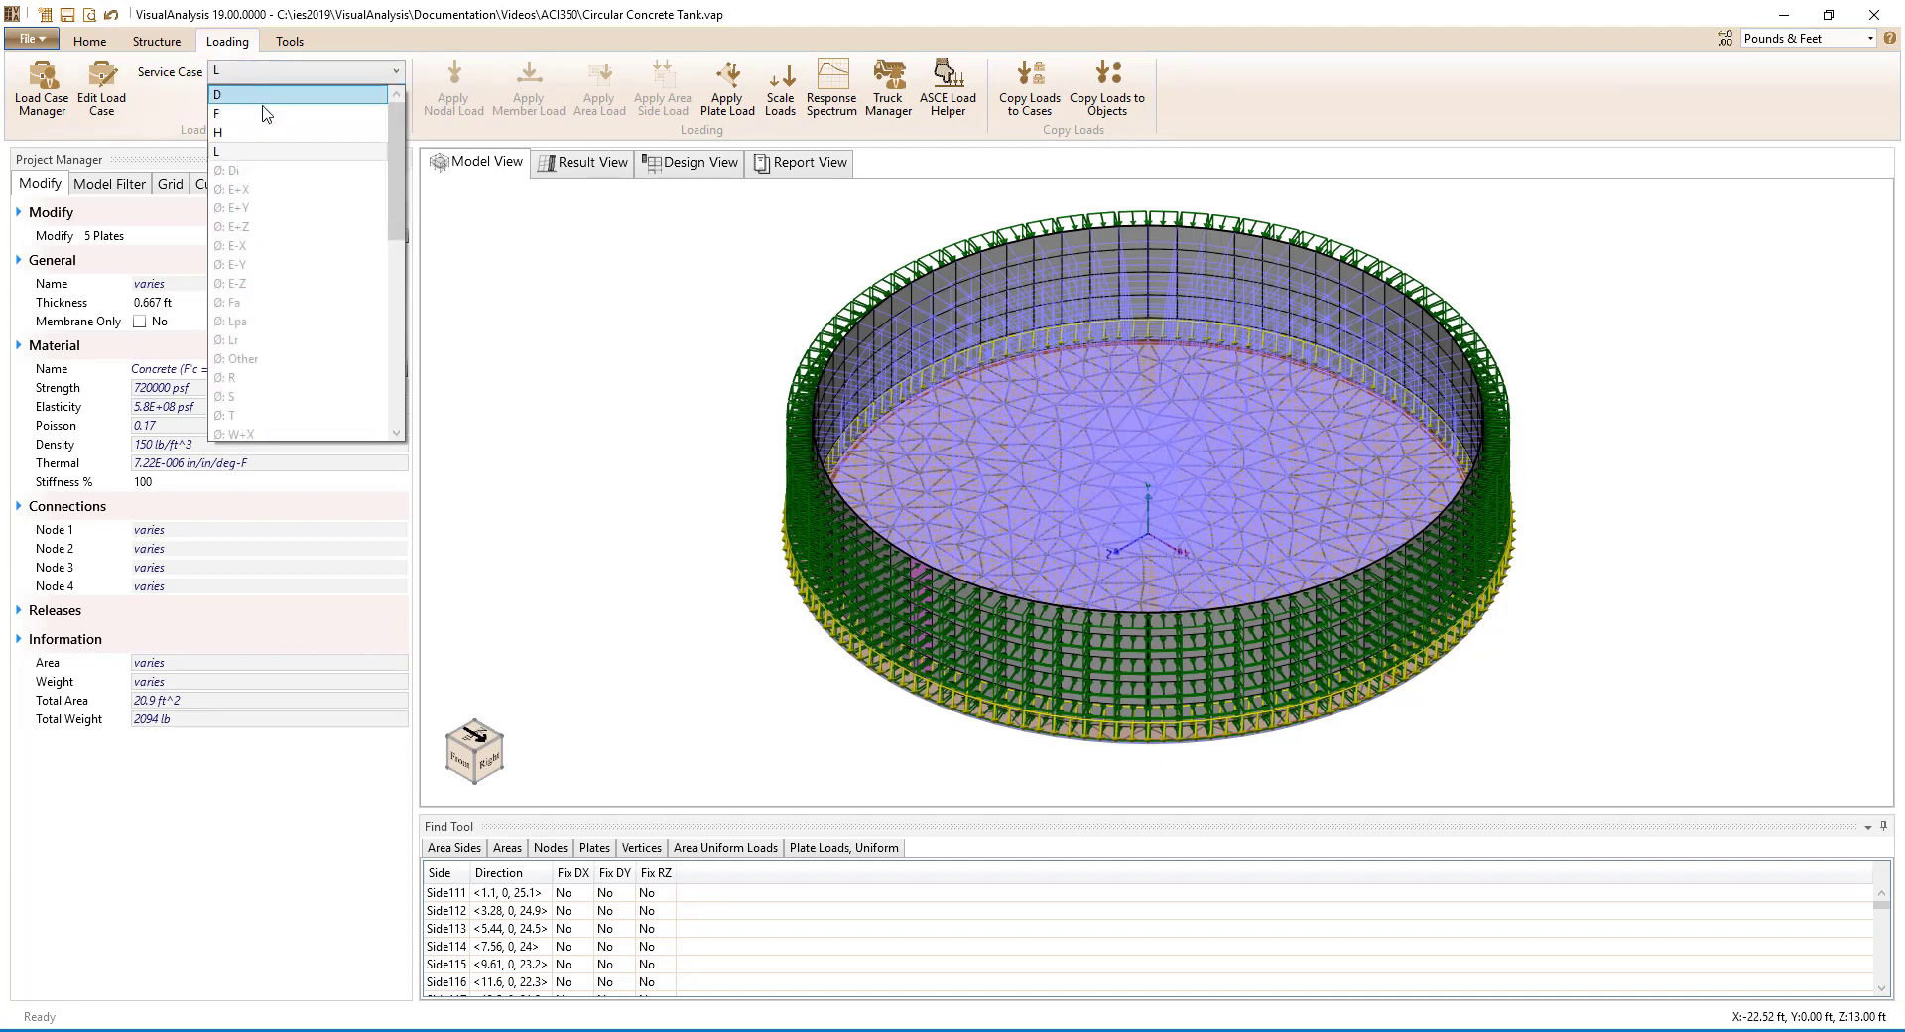
click(266, 123)
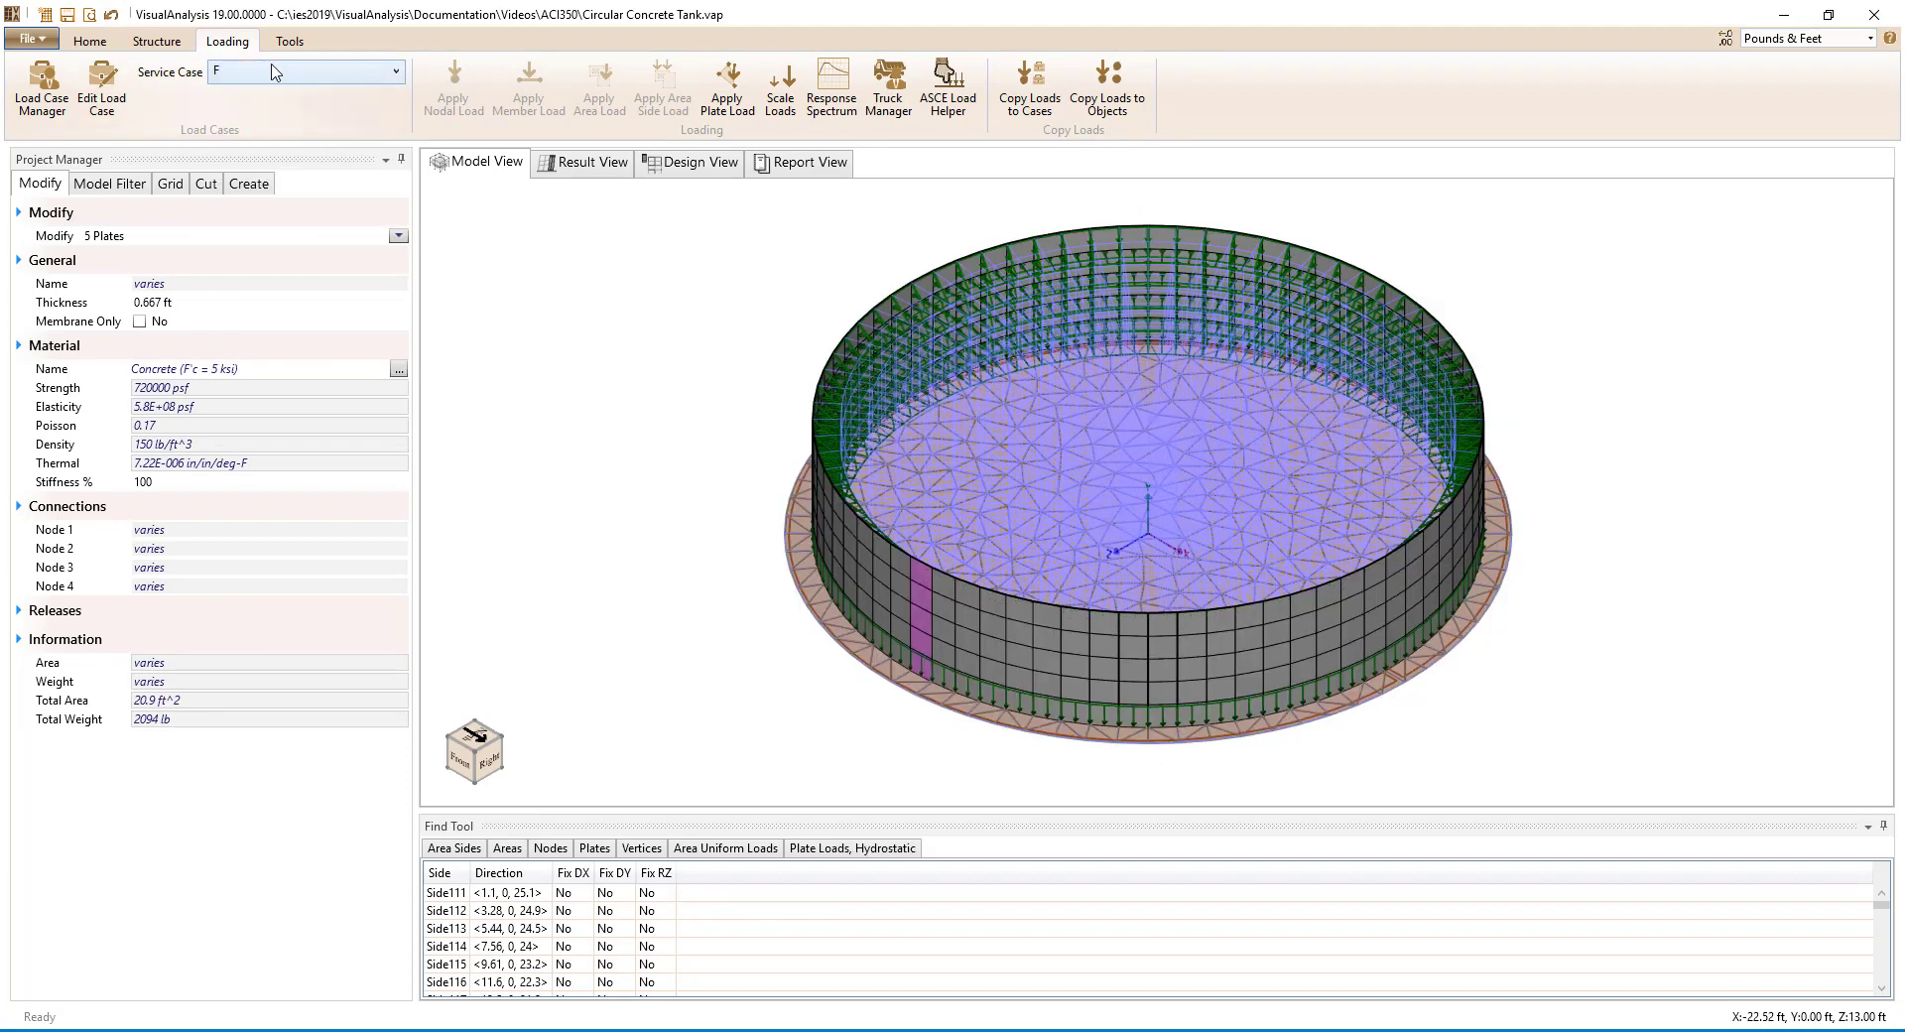
click(275, 71)
click(260, 124)
click(636, 364)
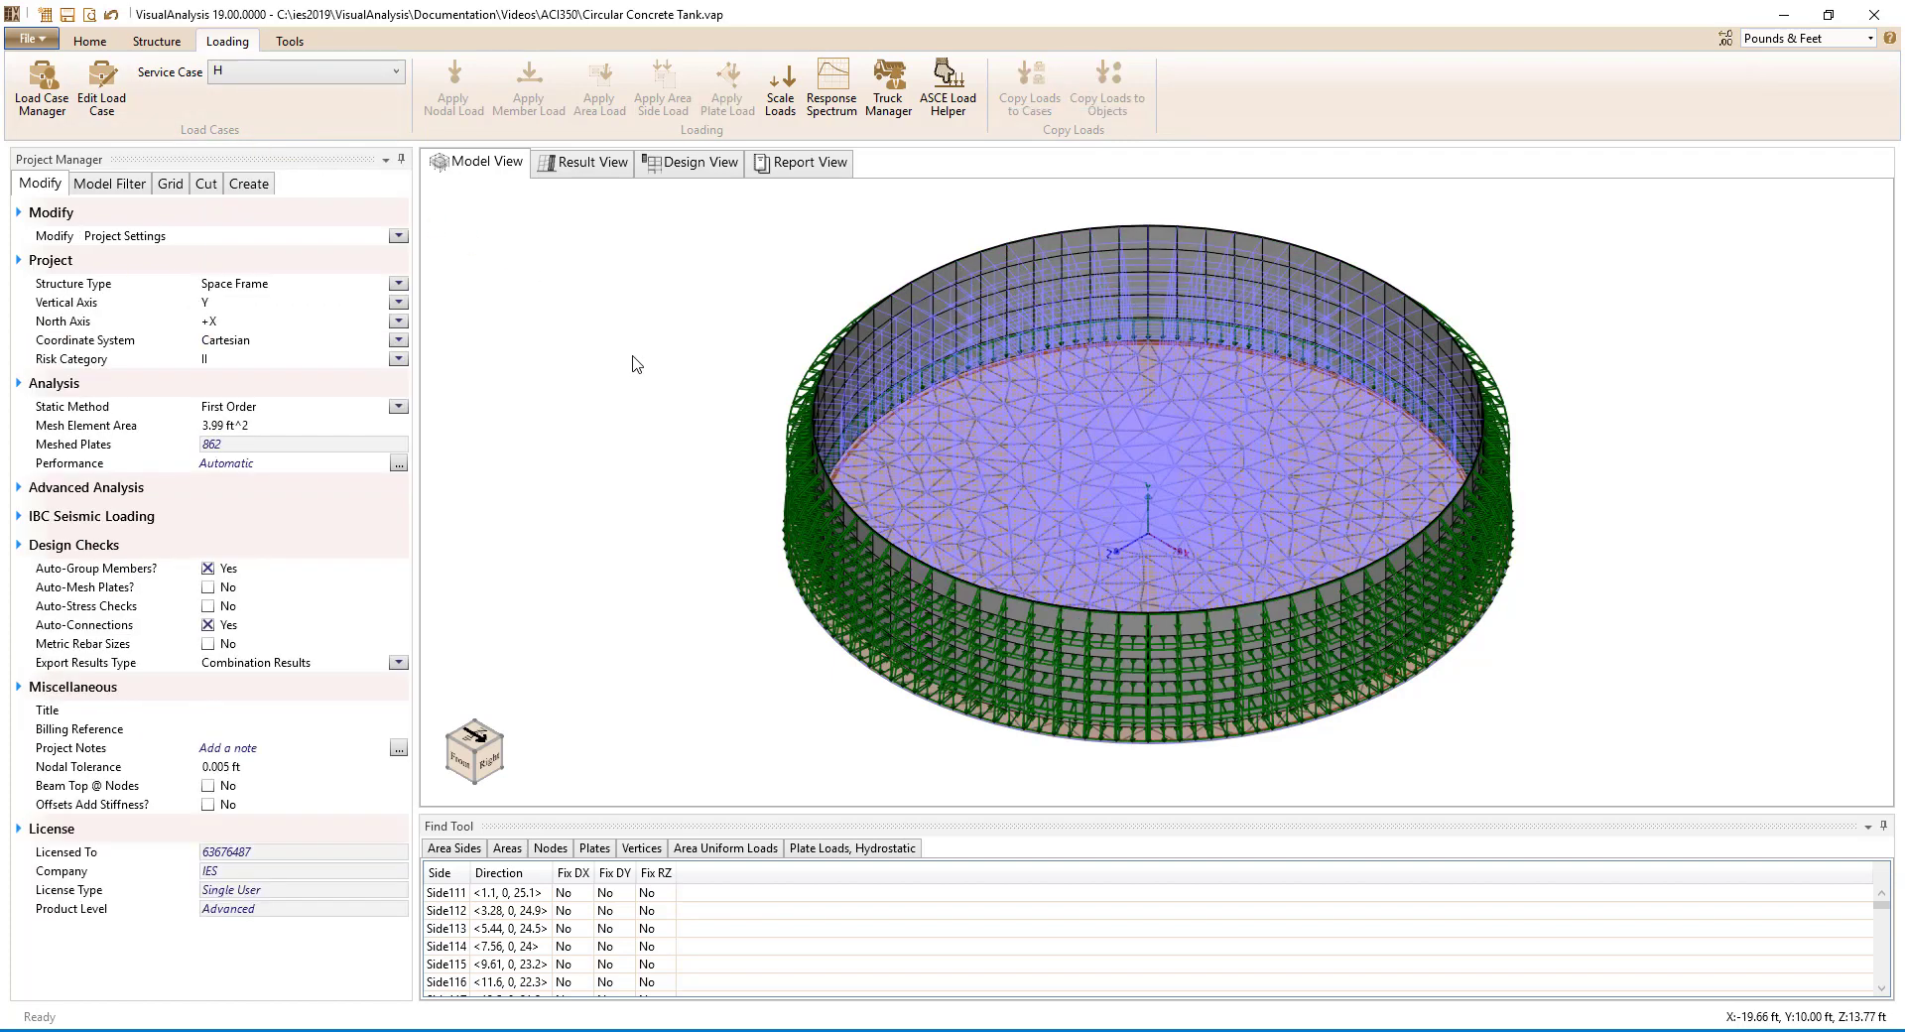
click(30, 94)
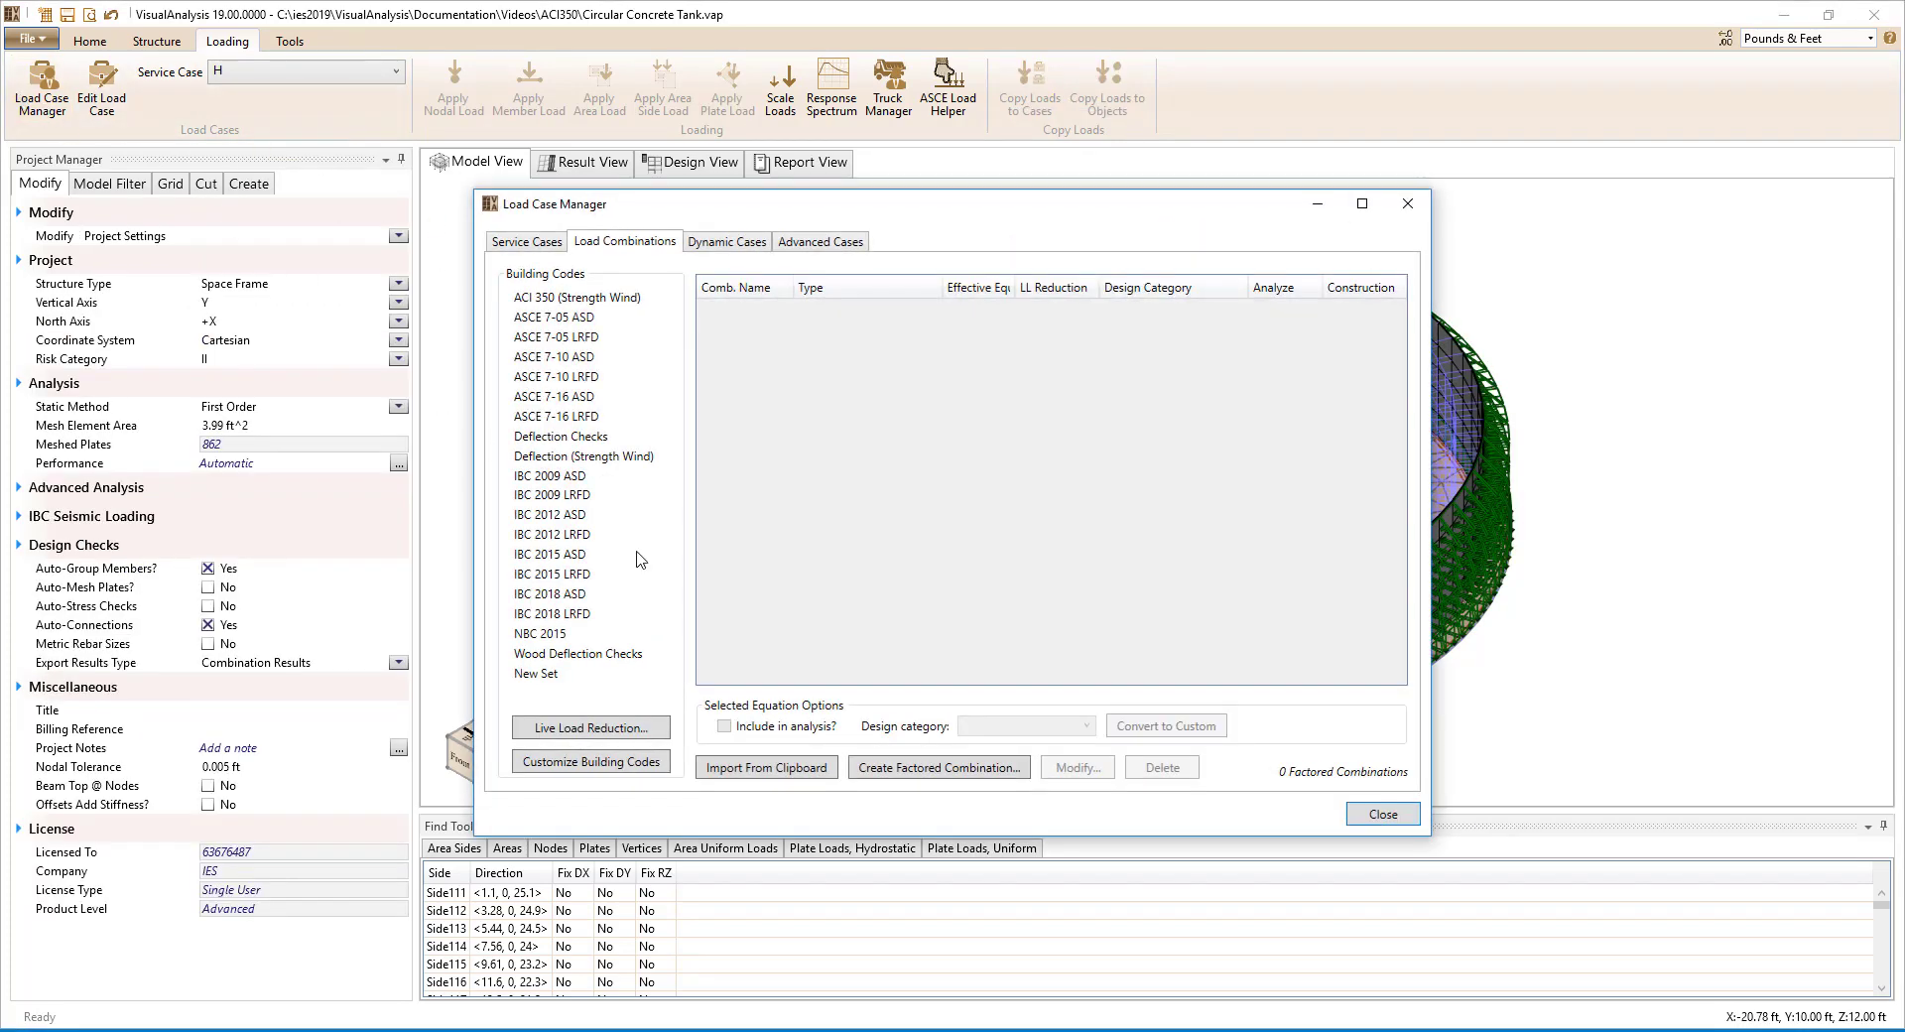
Create factored combination Leak Test with D 1.4 and F 1.4.
click(923, 769)
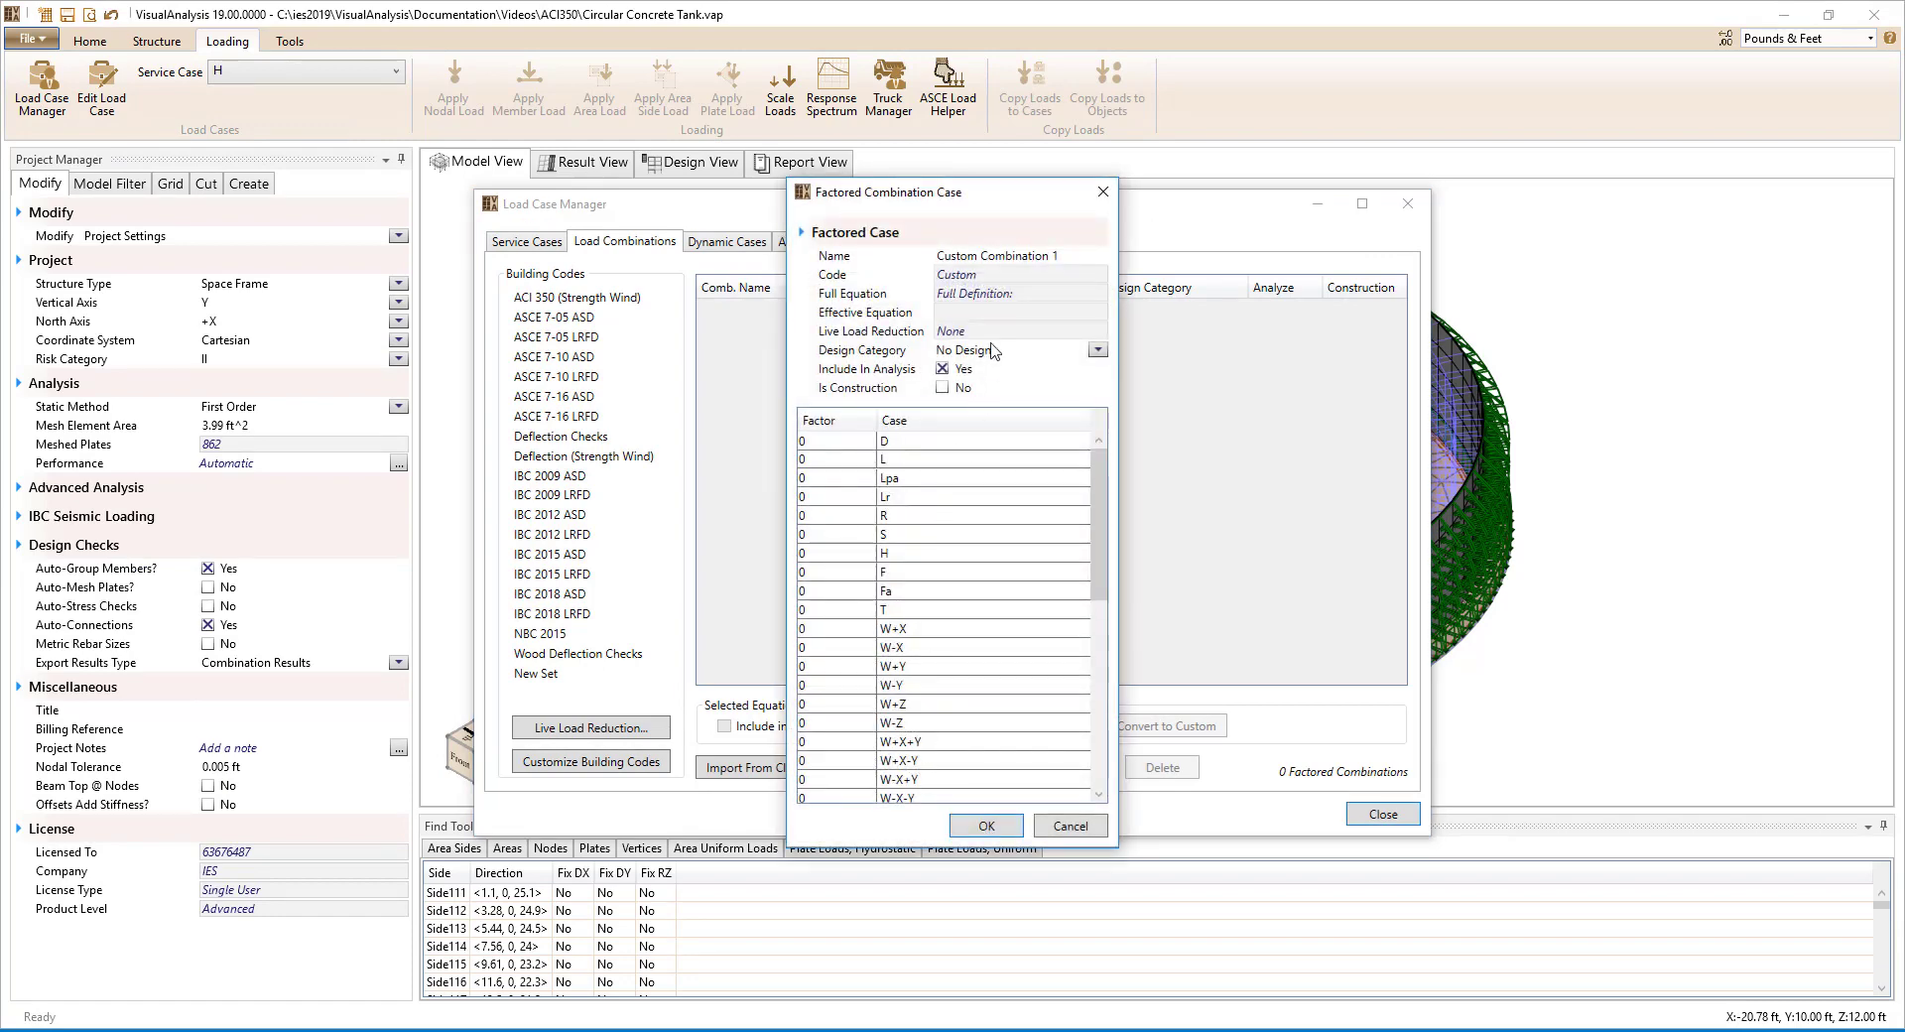
click(1067, 257)
text(Leak Test)
click(861, 441)
text(1.4)
click(858, 573)
text(1.4)
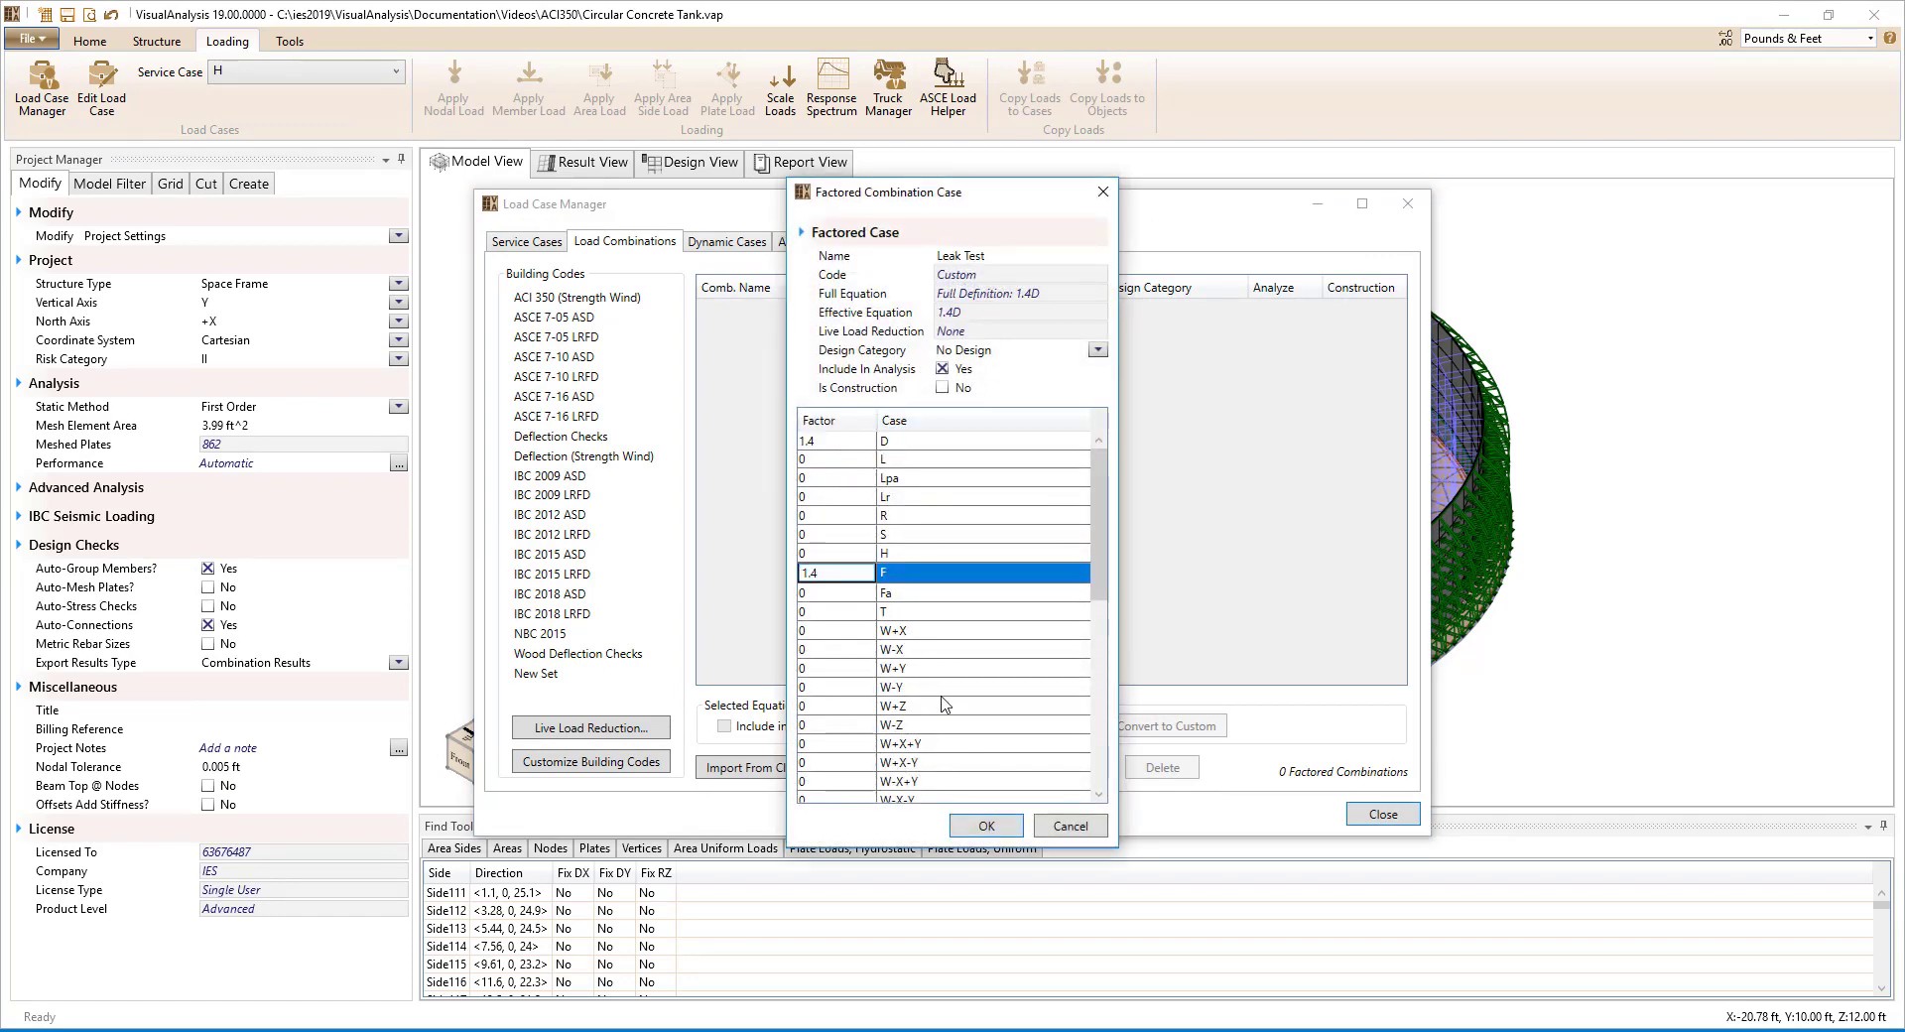
click(986, 826)
Create factored combination Empty Tank with D 1.2, L 1.6 and H 1.6.
click(985, 779)
click(1075, 258)
text(Empty Tank)
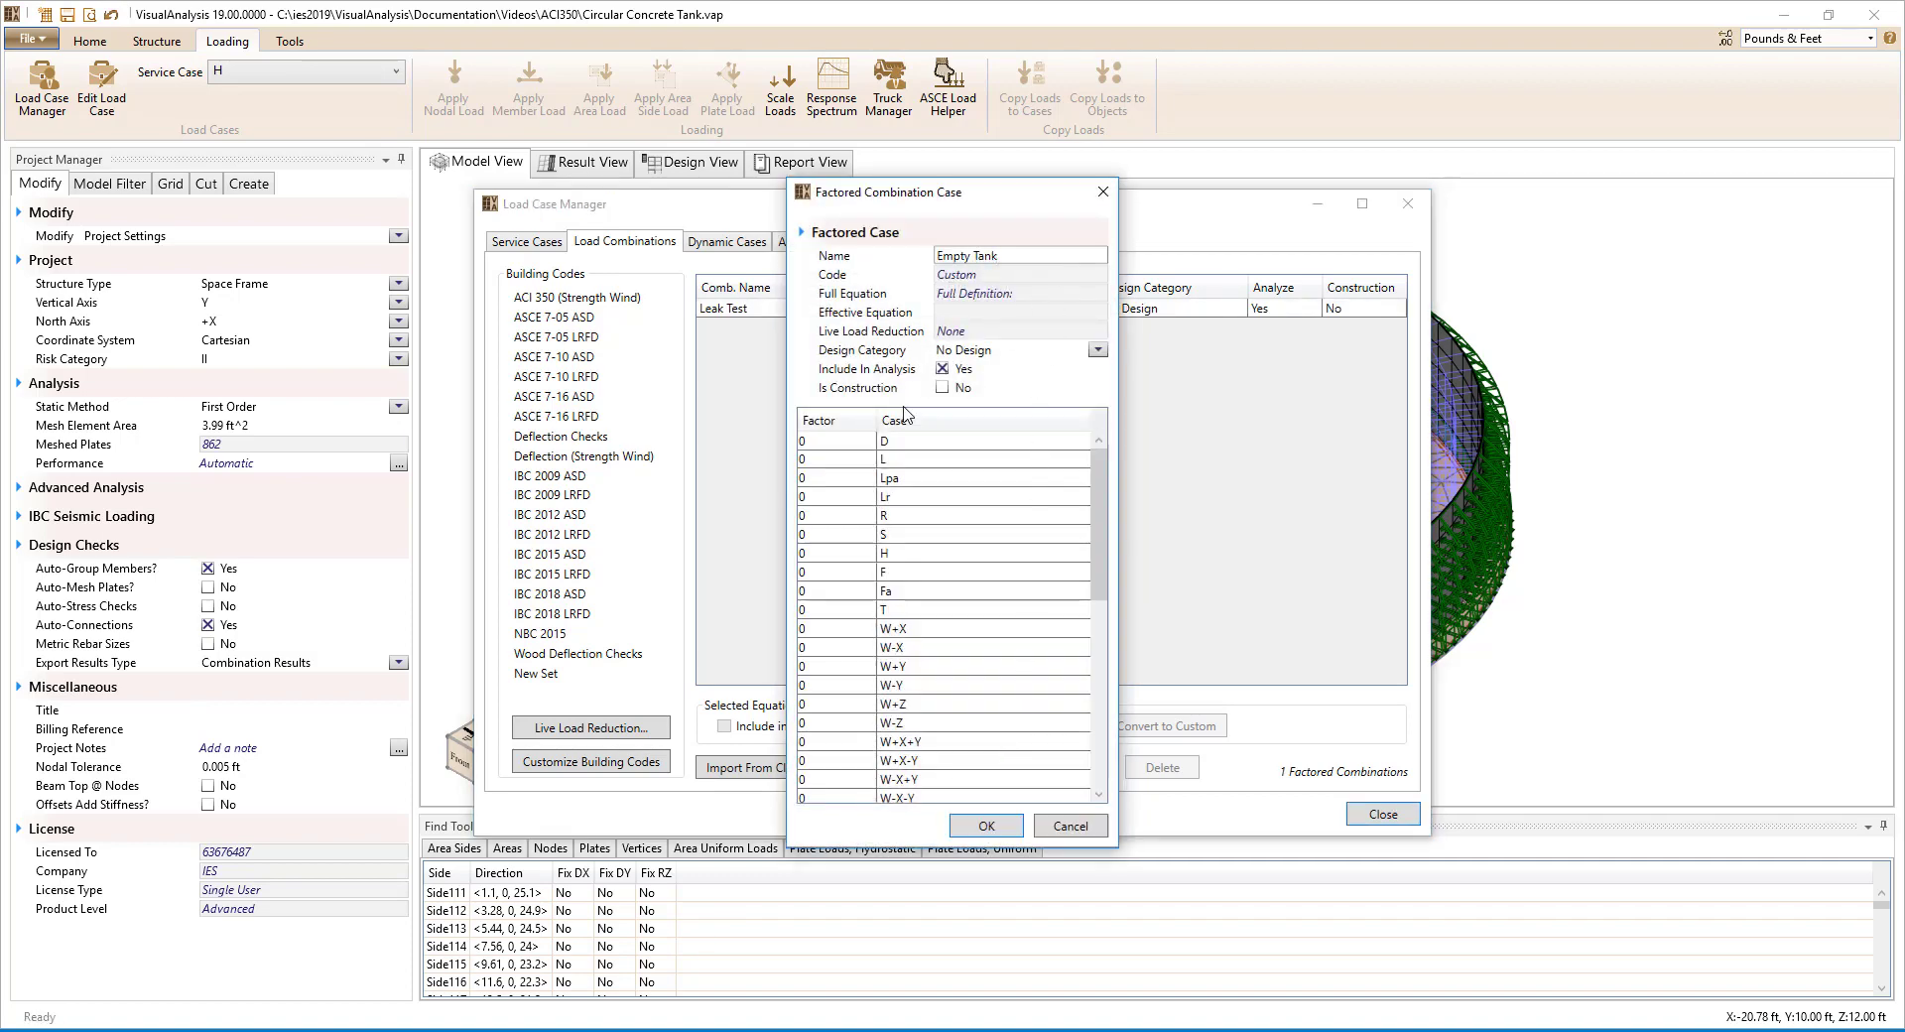
click(854, 441)
text(1.2)
click(854, 459)
text(1.6)
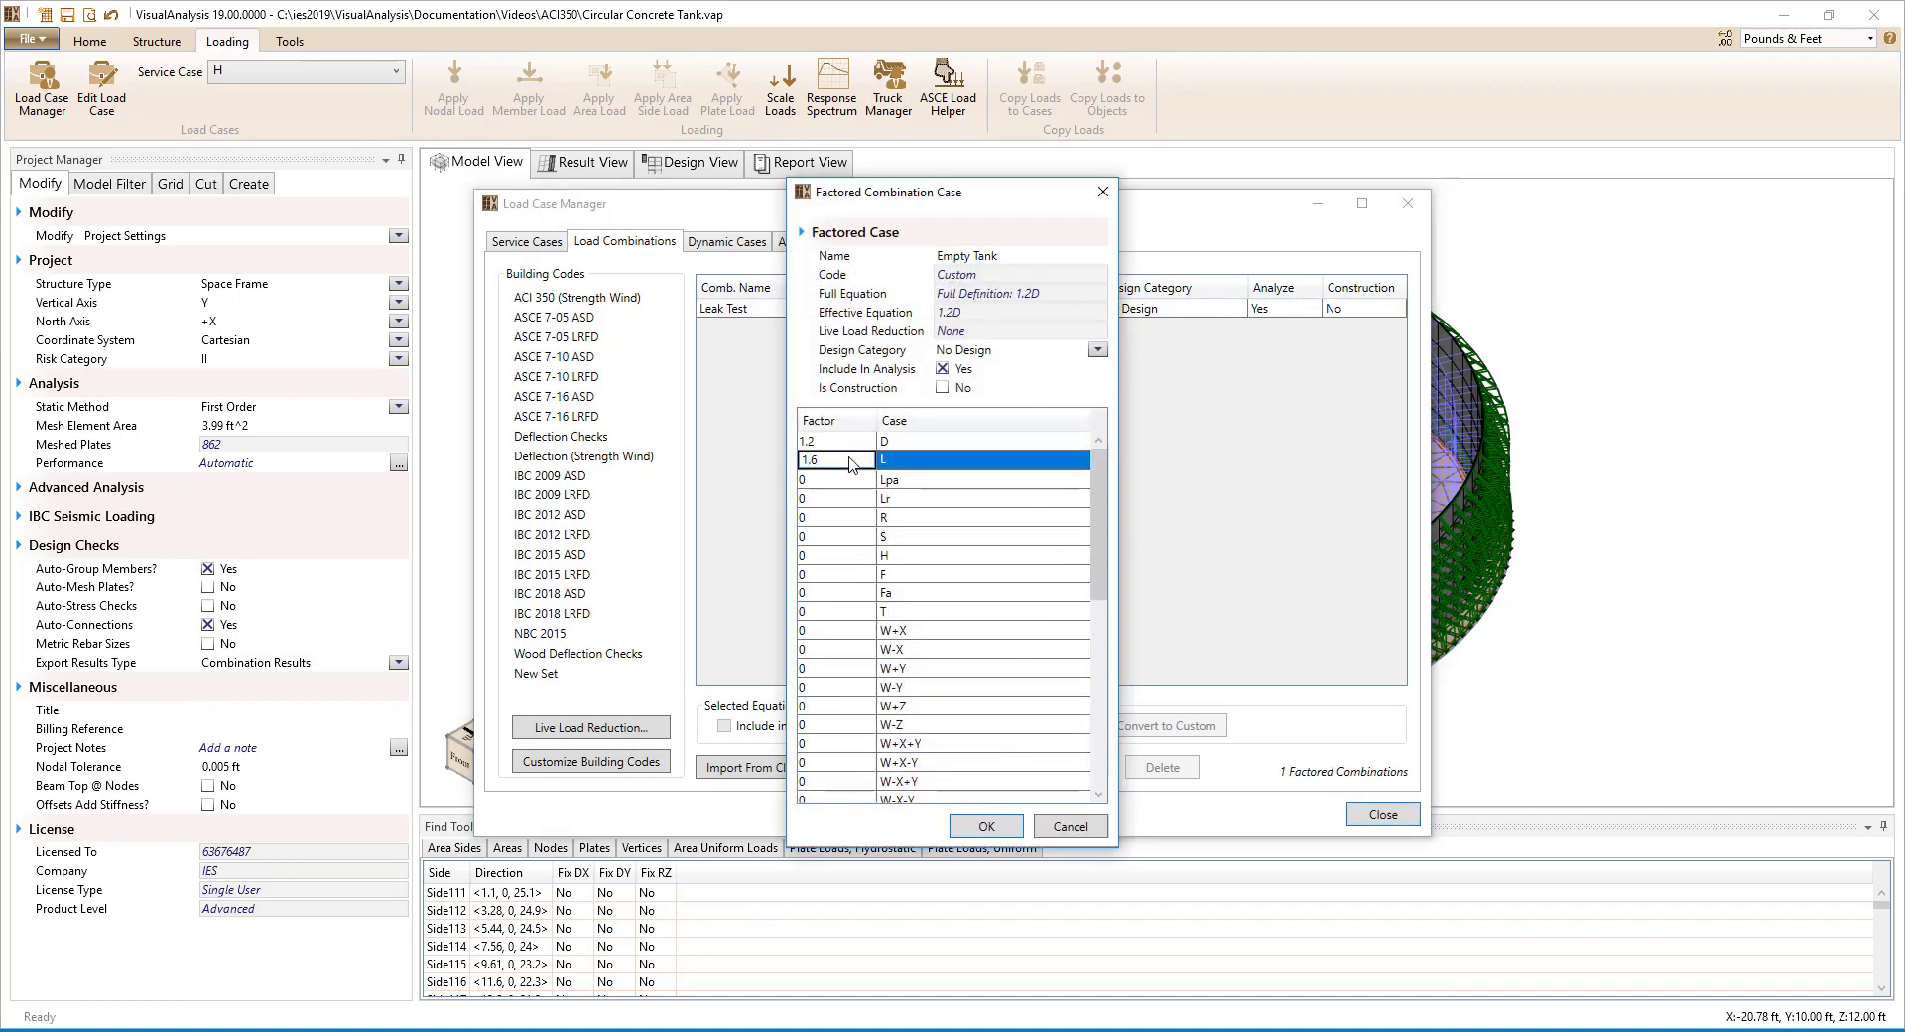
click(830, 553)
text(1.6)
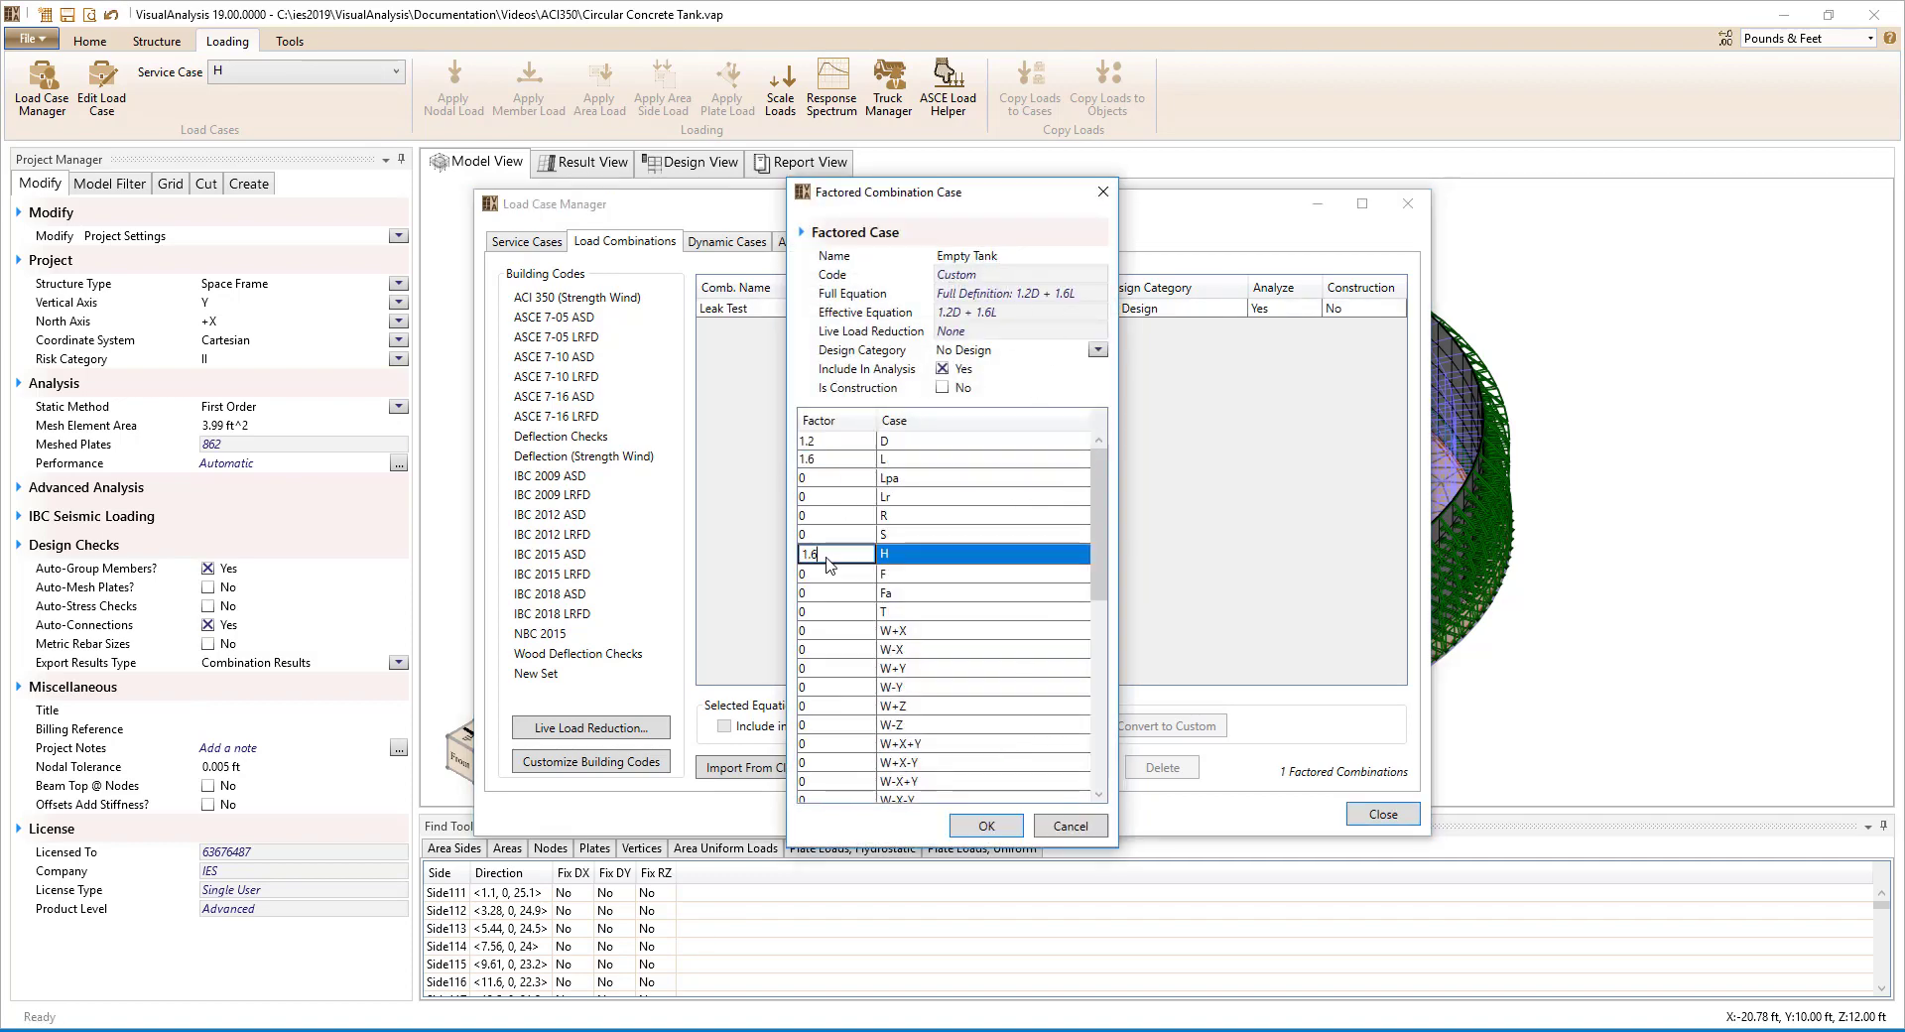
click(982, 827)
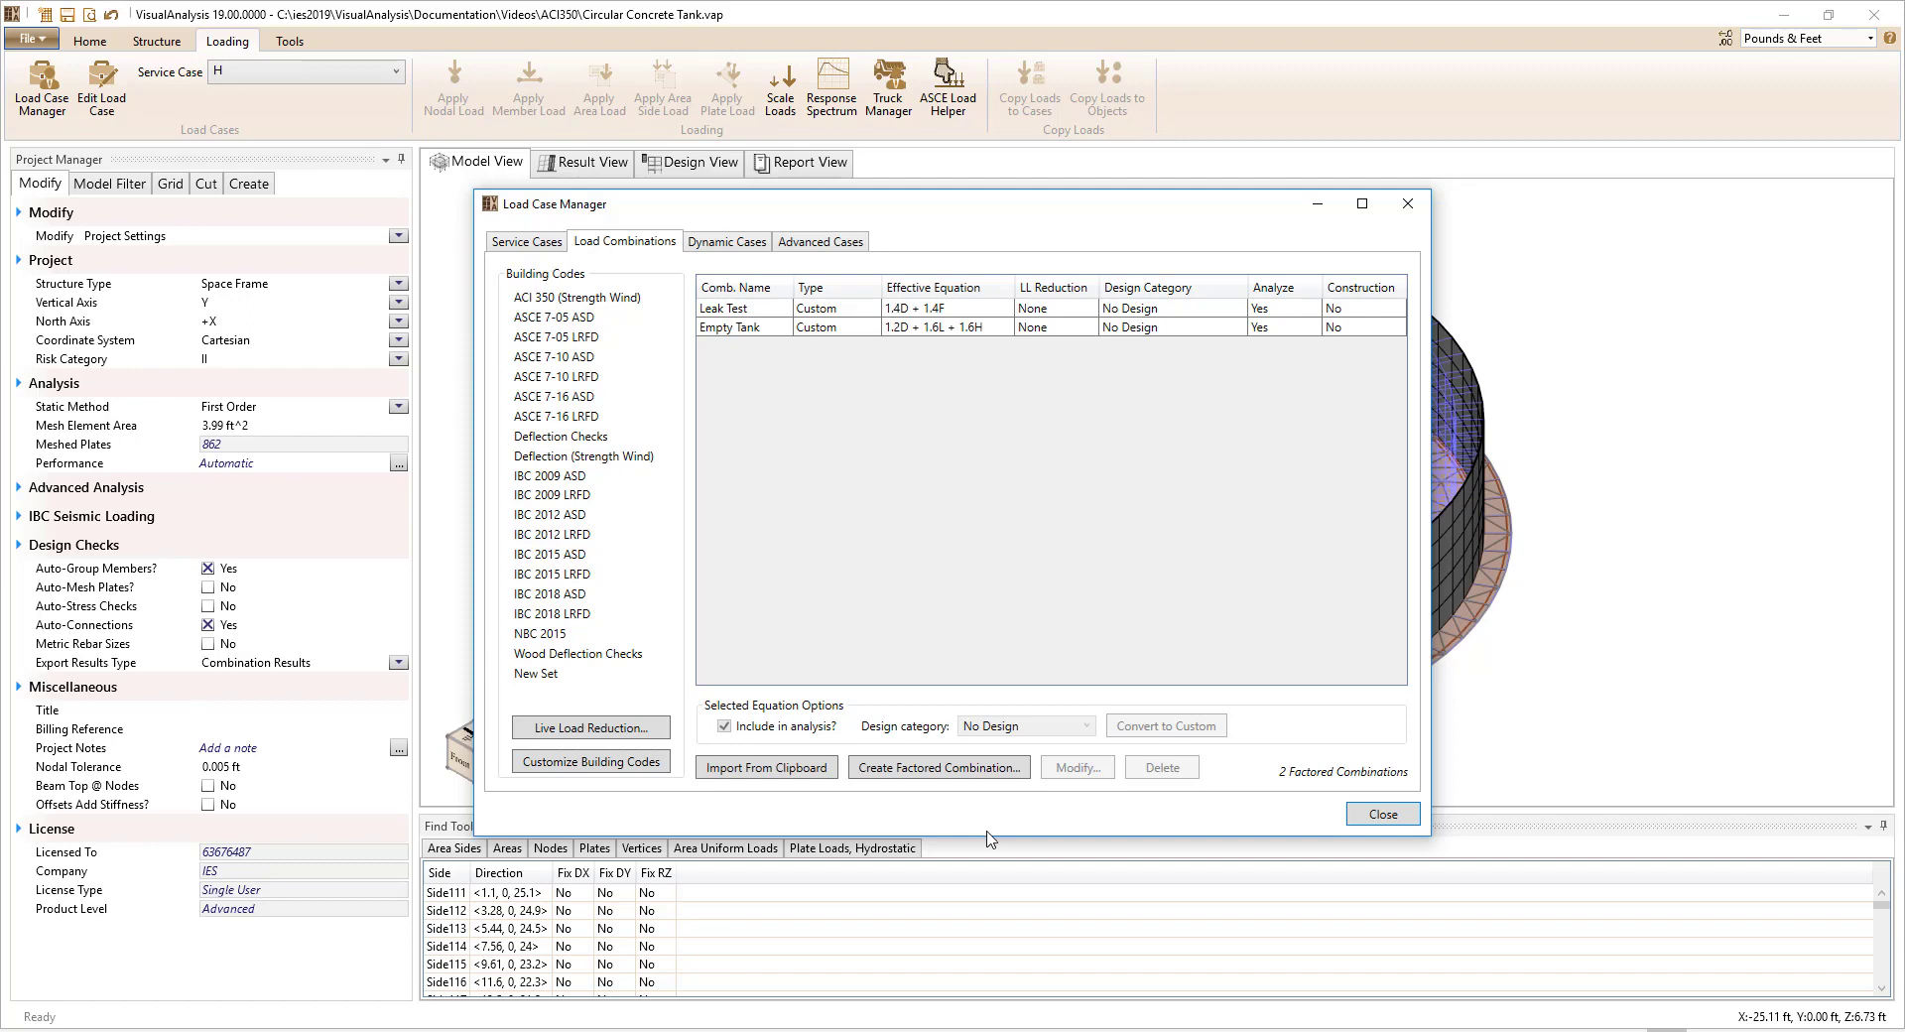
Select service cases D through F and close the Load Case Manager.
click(527, 242)
click(578, 308)
shift+click(585, 359)
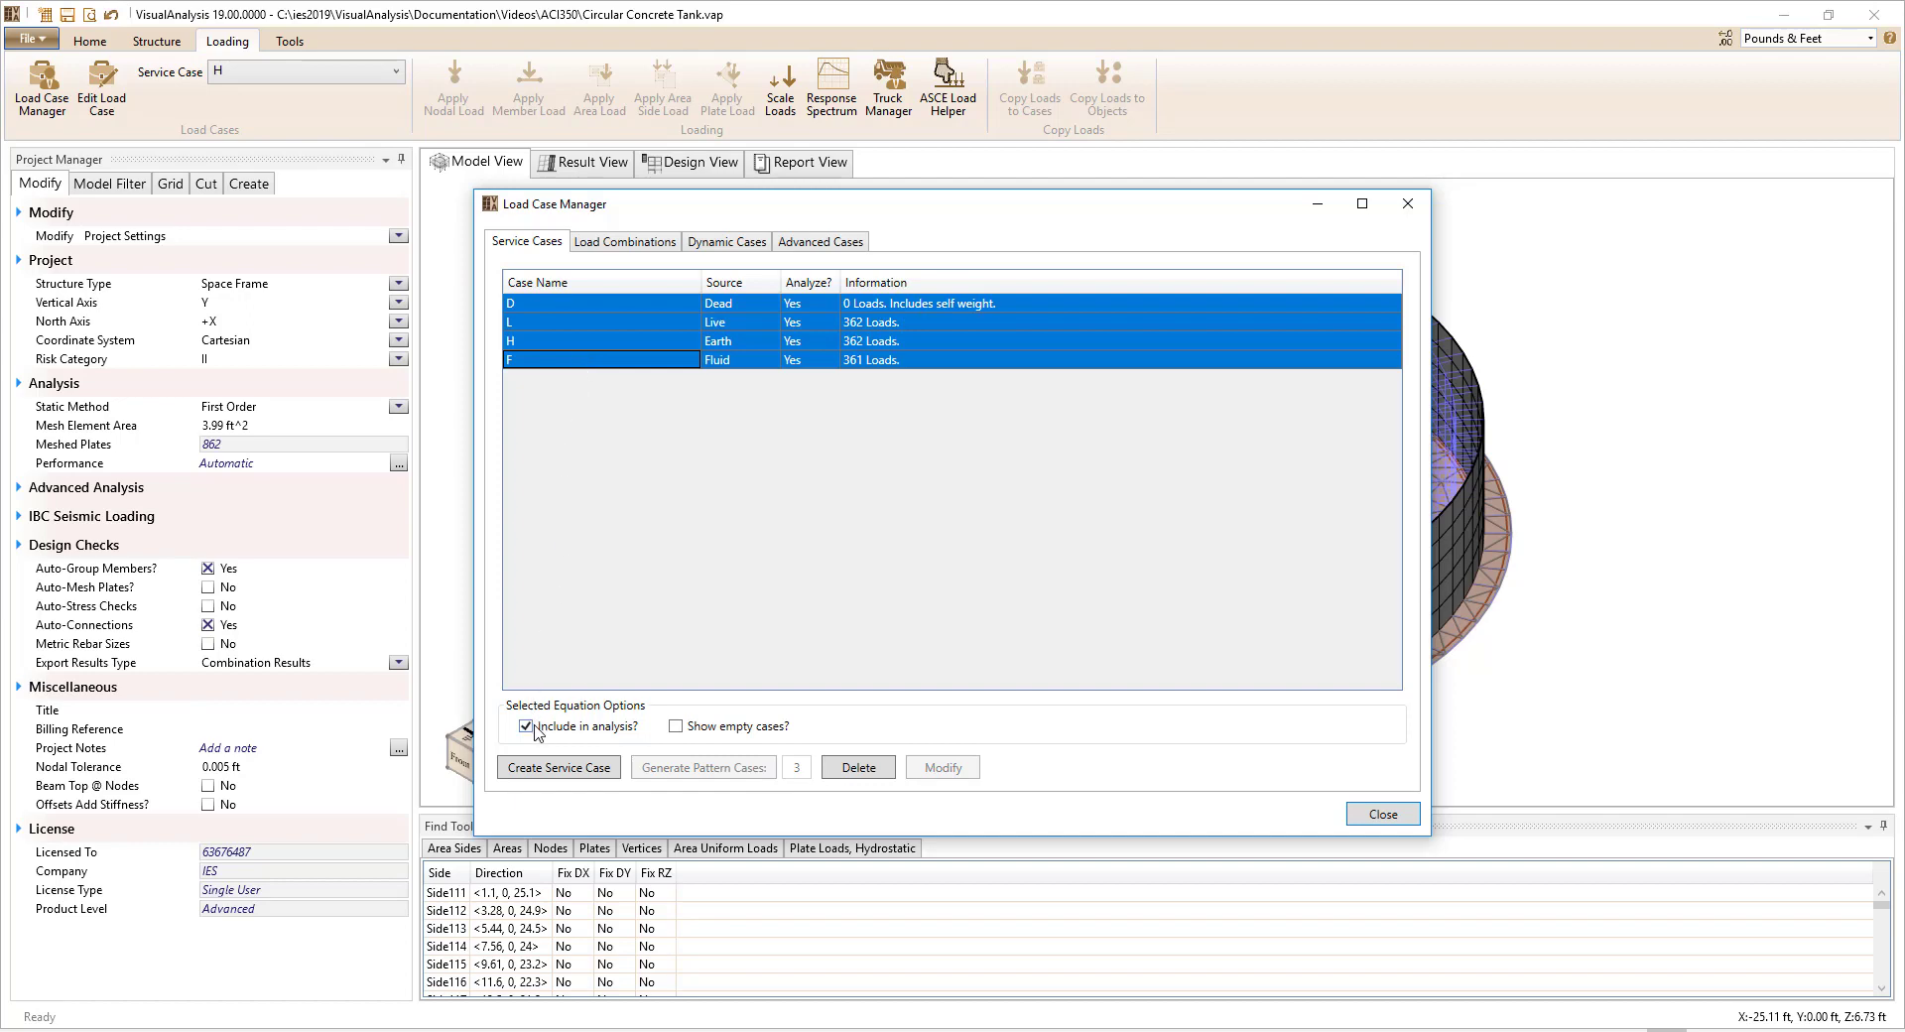
click(1384, 814)
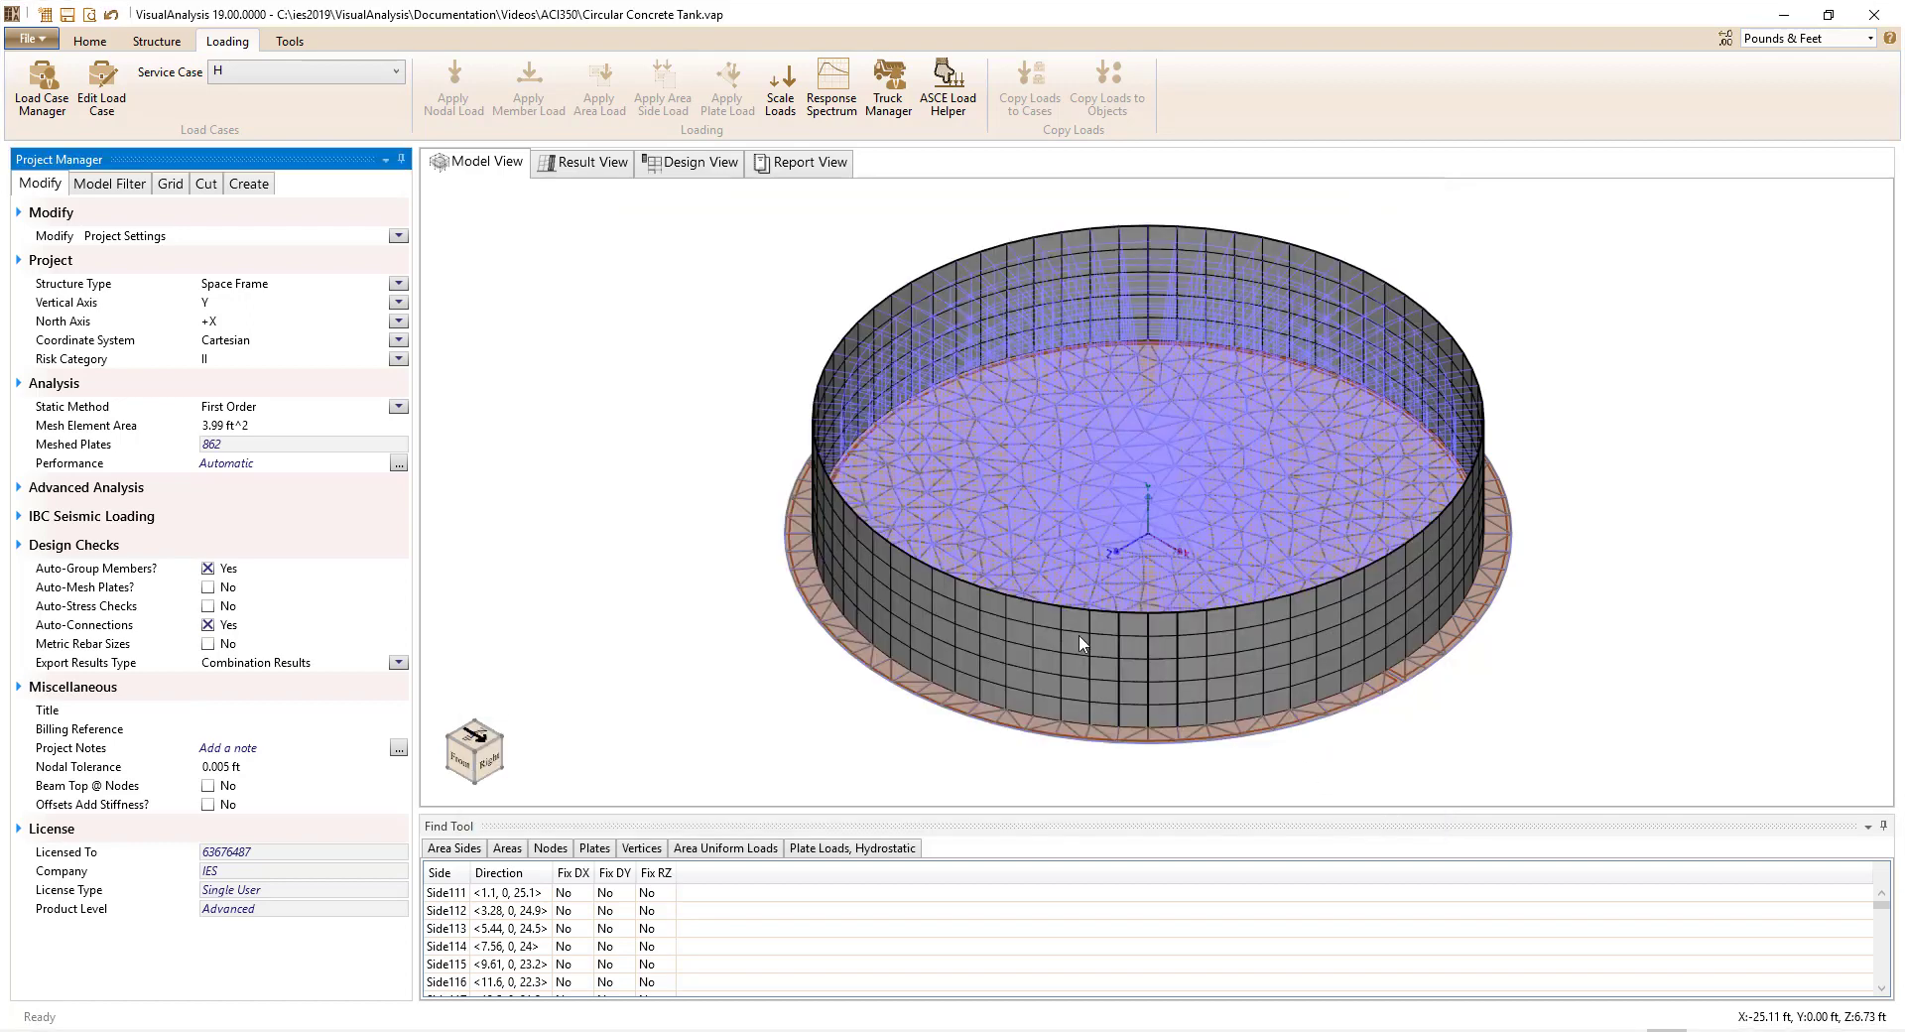
Show moment contour results for the Empty Tank combination.
click(584, 164)
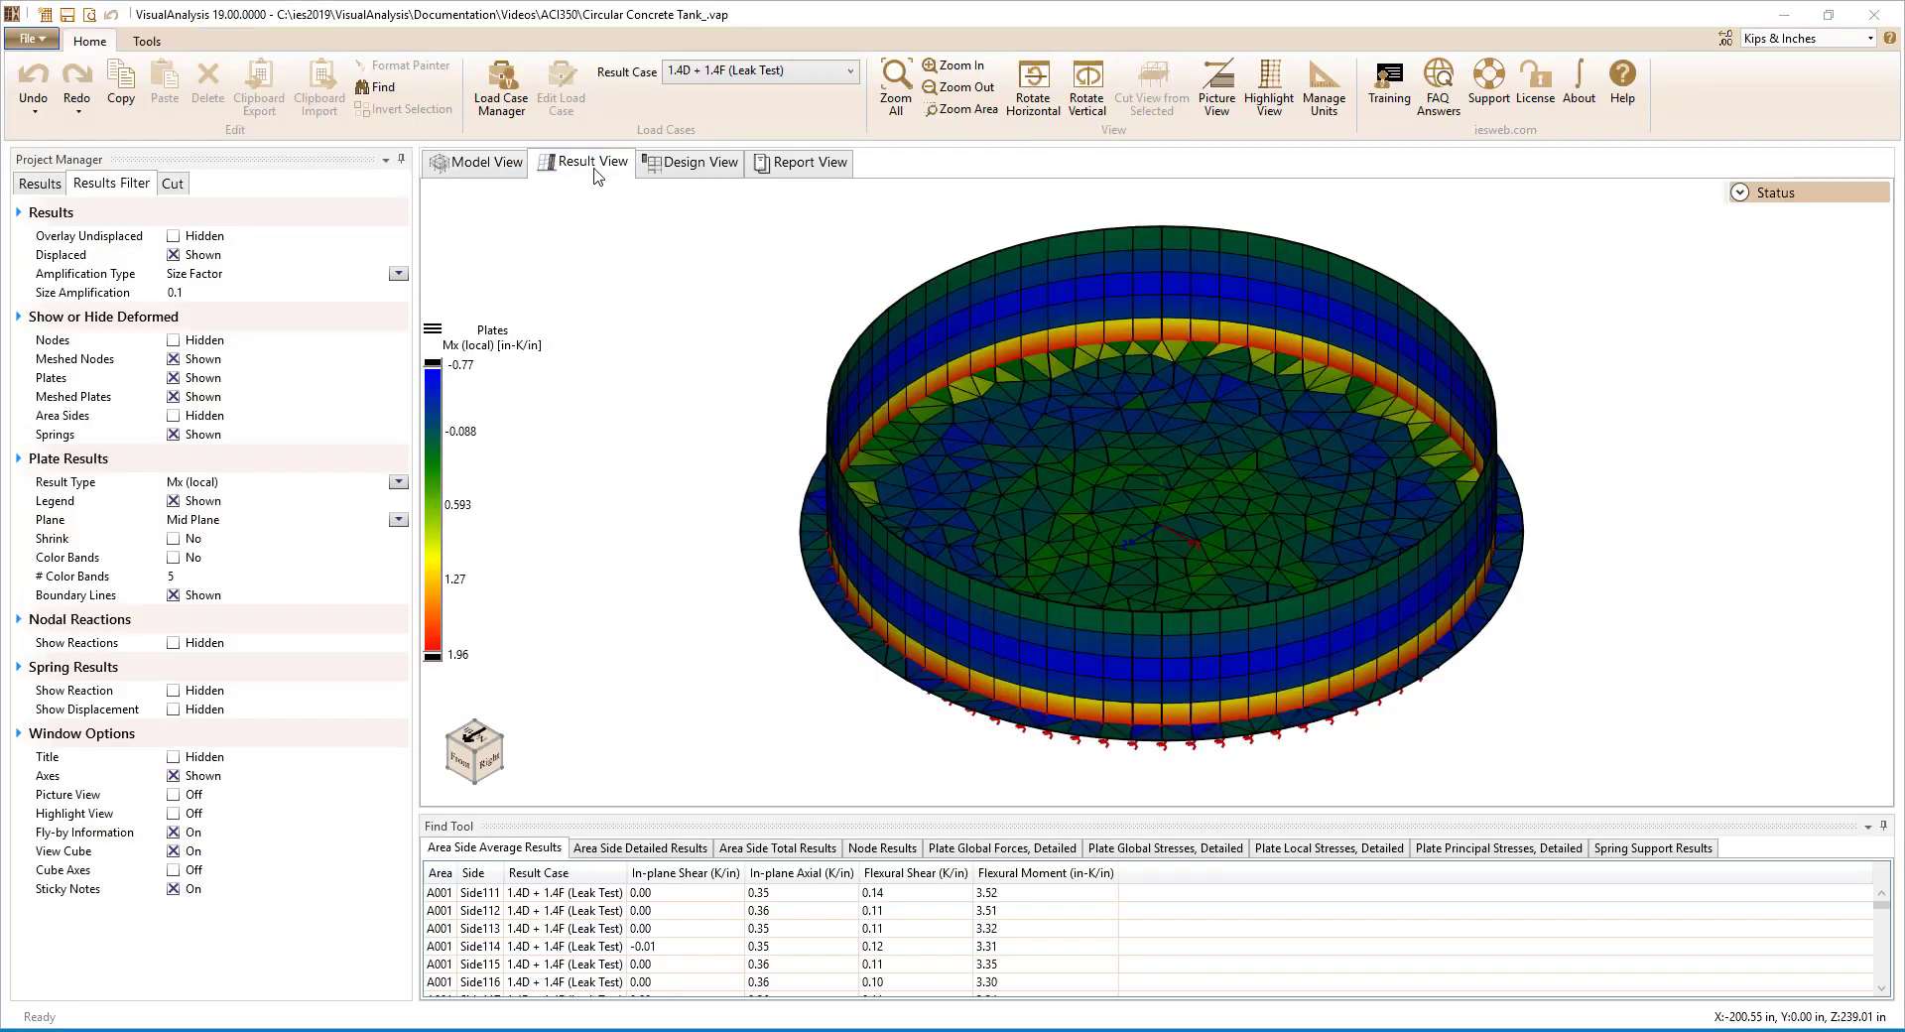
click(829, 75)
click(821, 189)
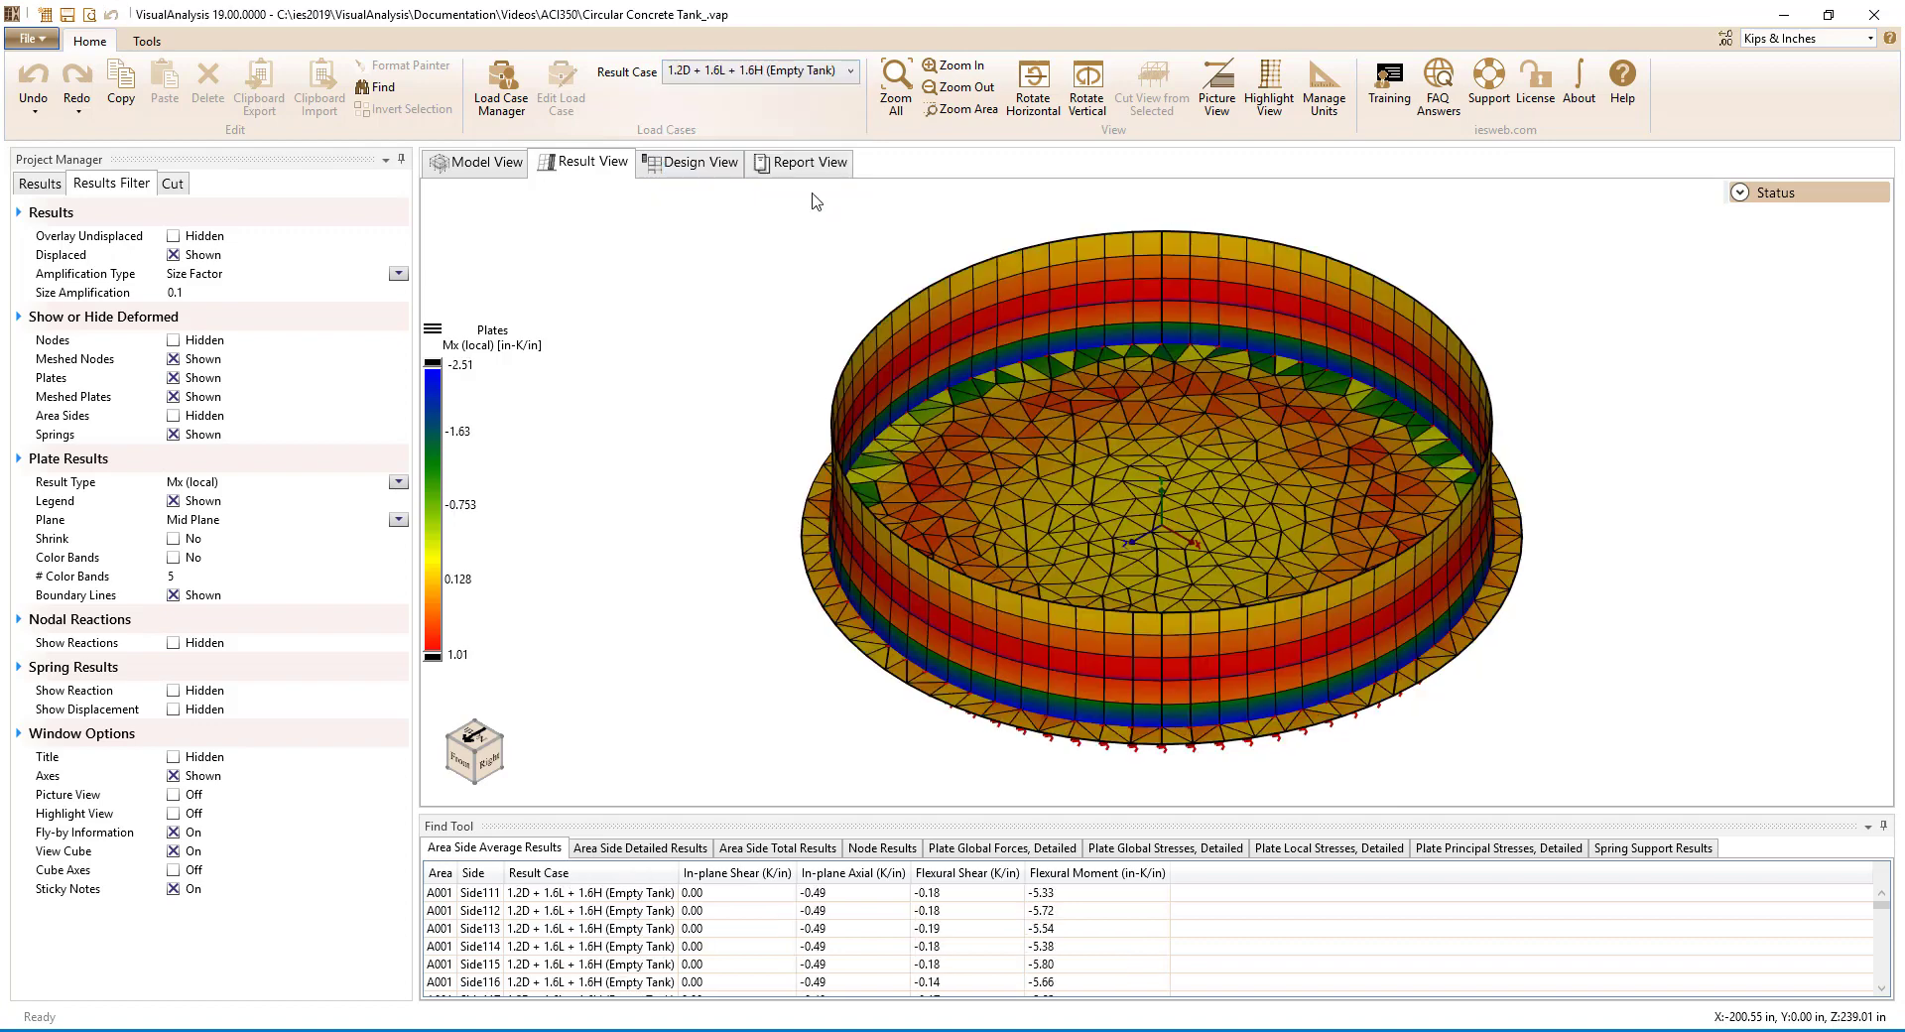
In the design view, inspect Design Meshes 1–3, set front elevation, and begin a new design mesh.
click(704, 164)
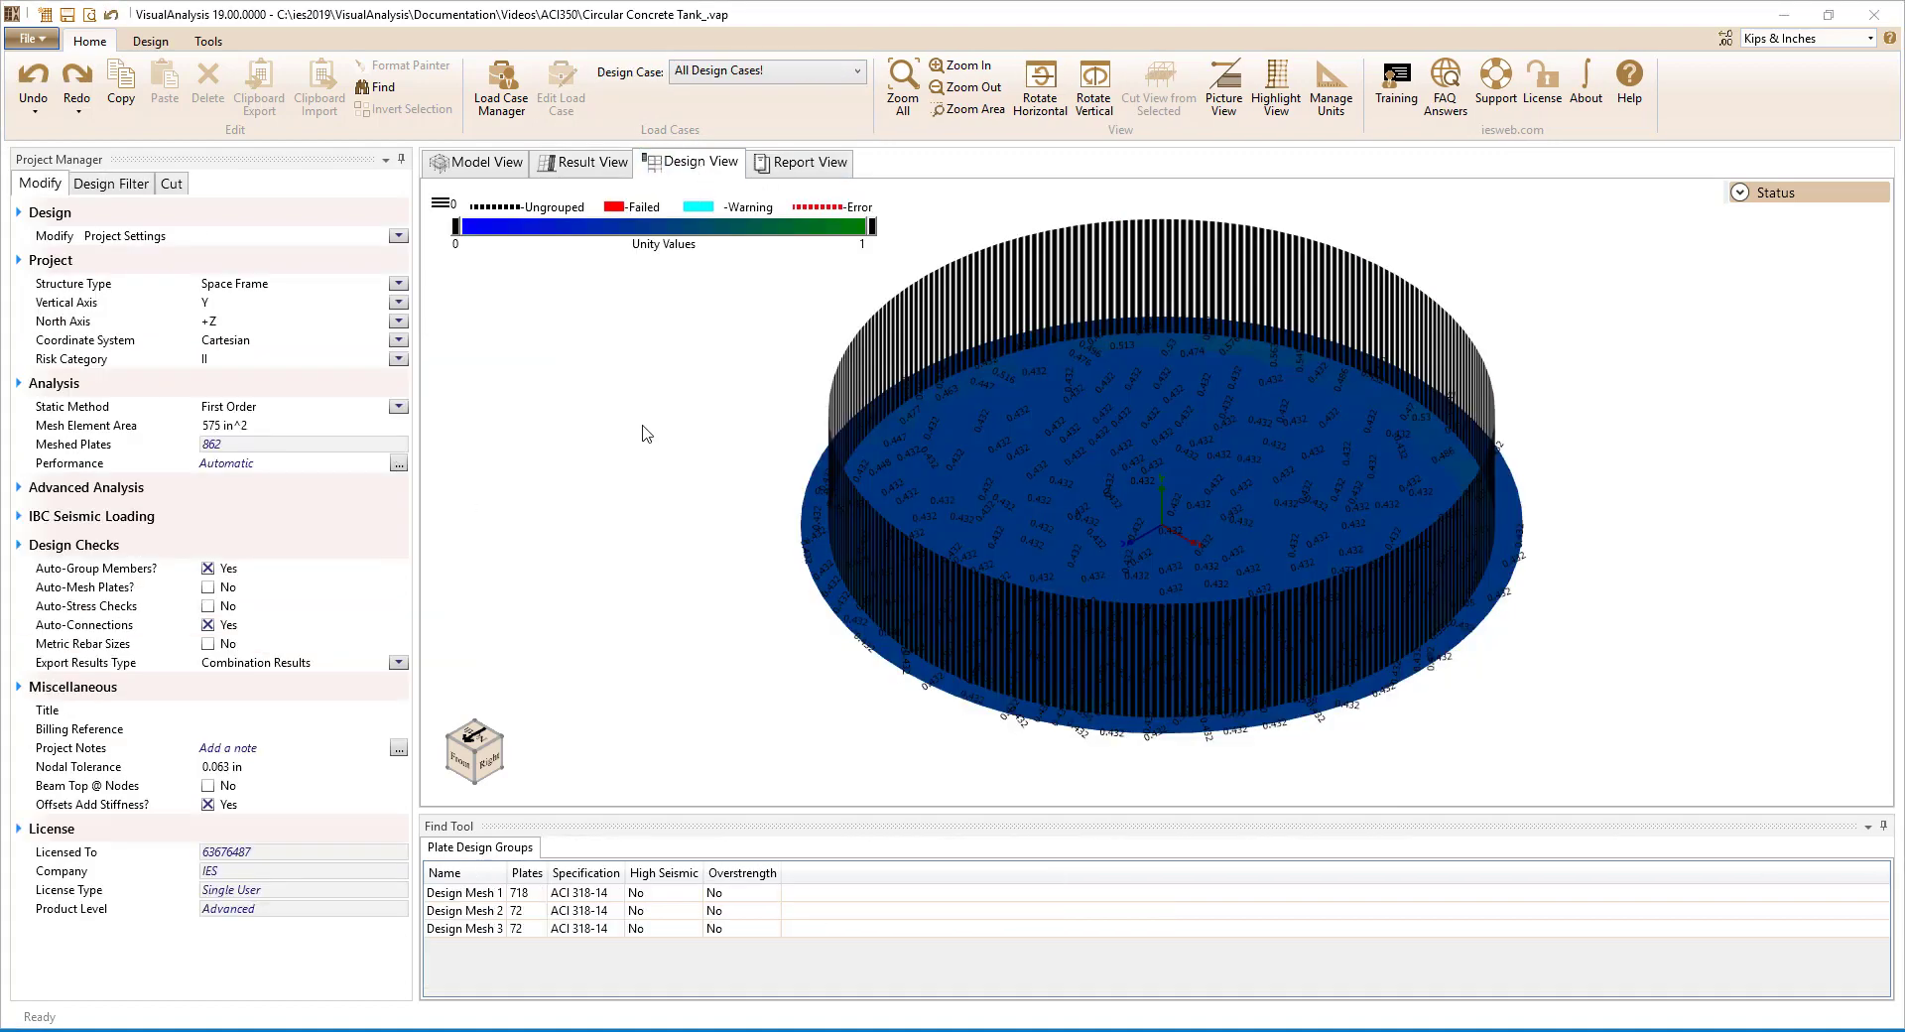
click(495, 895)
click(498, 911)
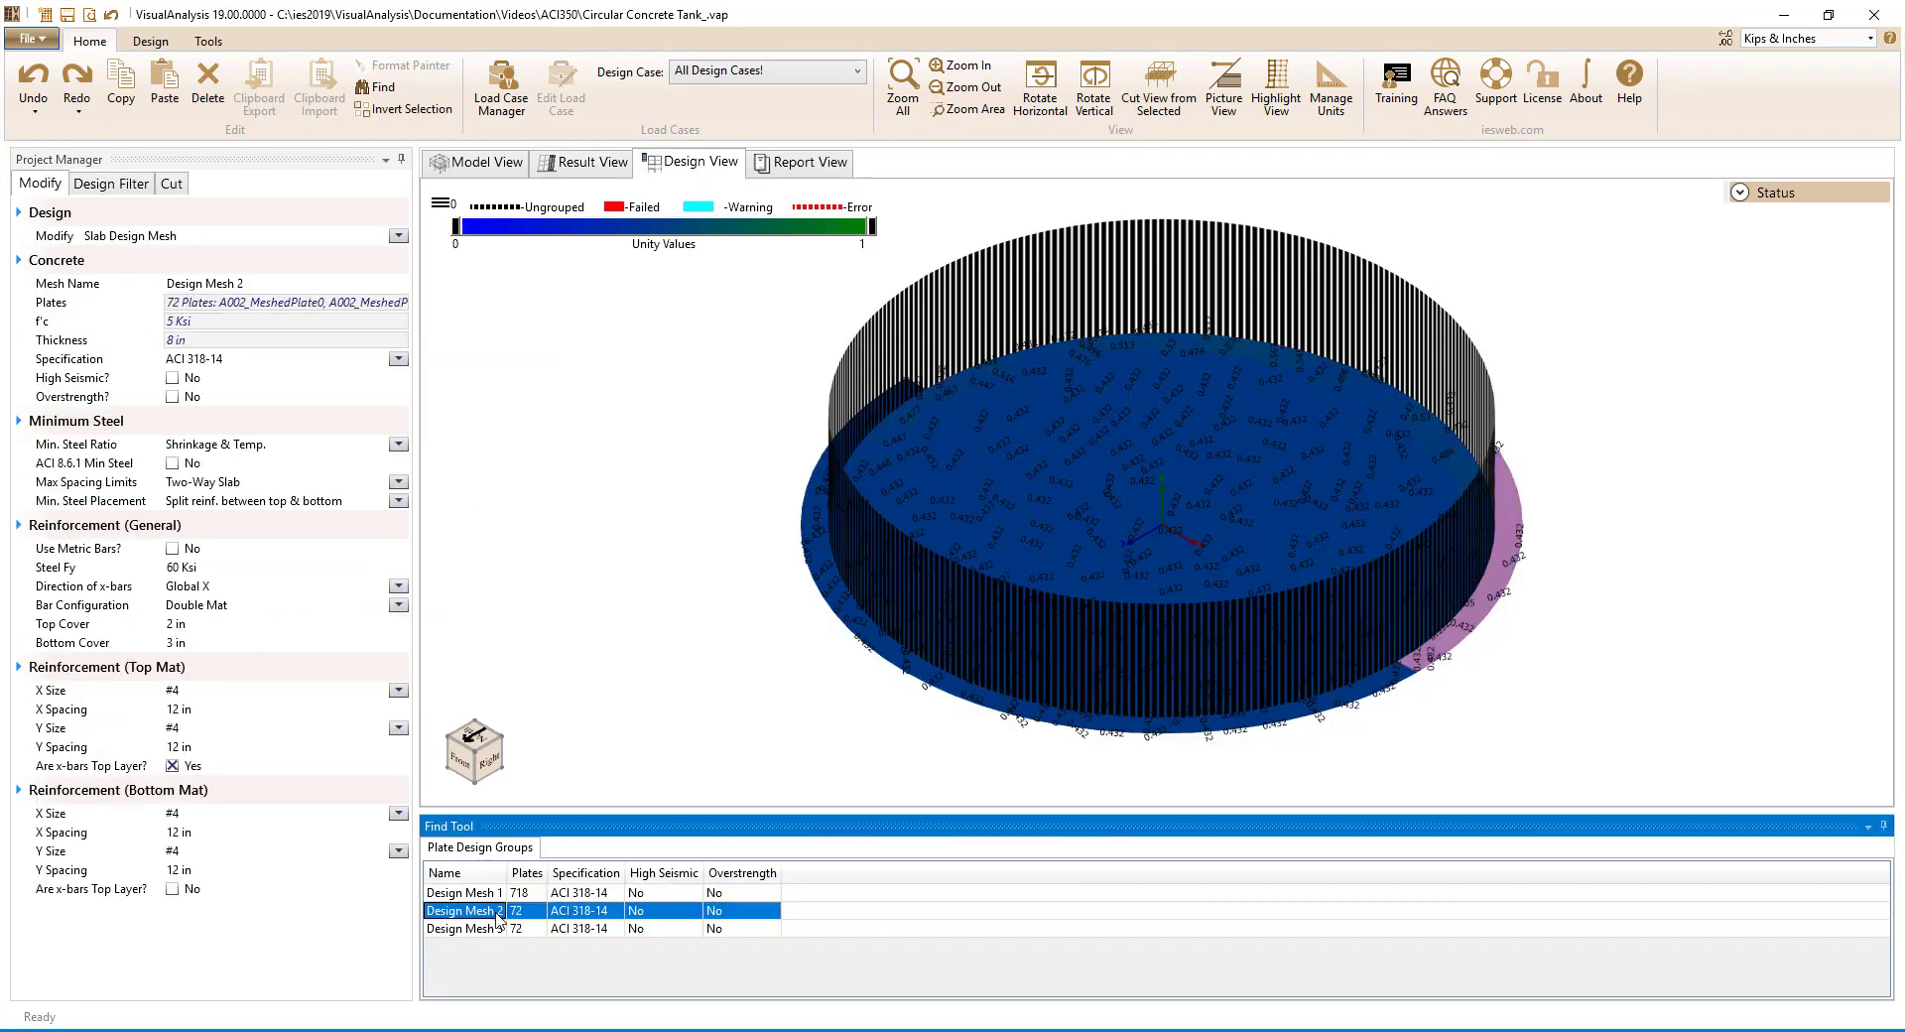
click(492, 937)
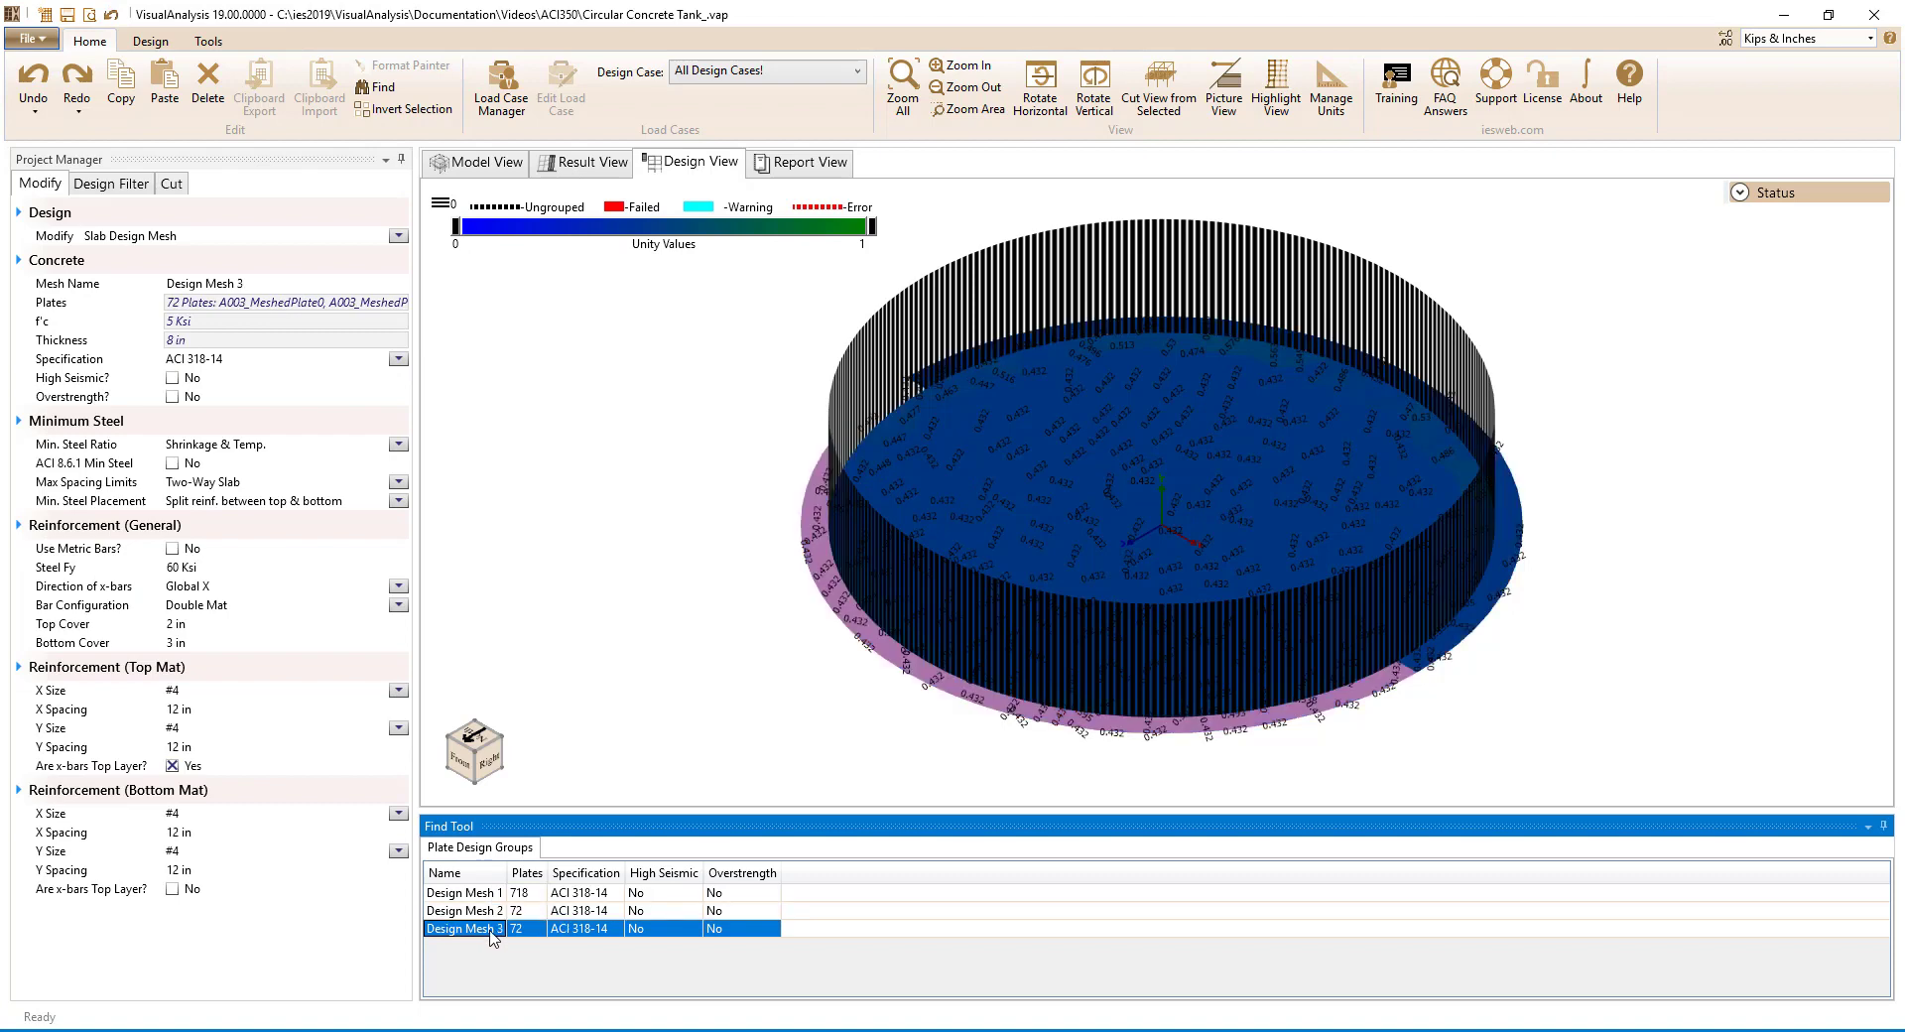
click(465, 775)
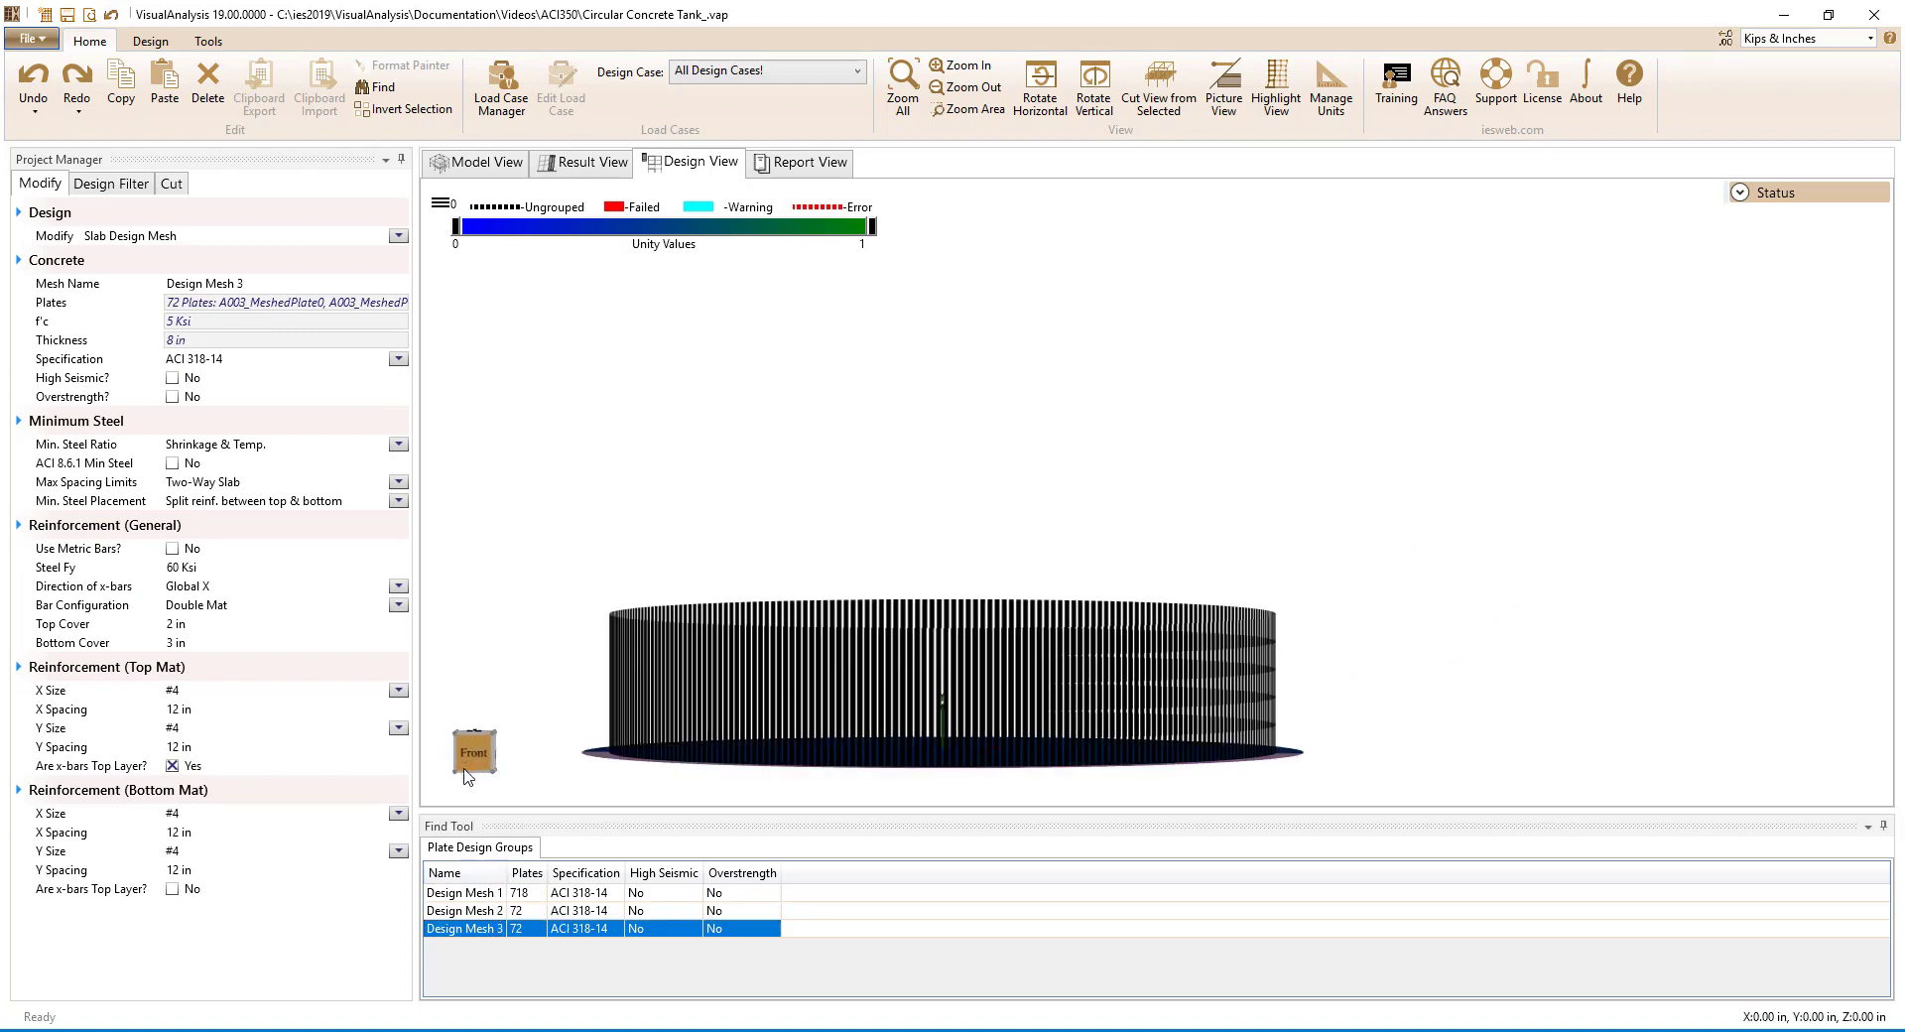
click(635, 789)
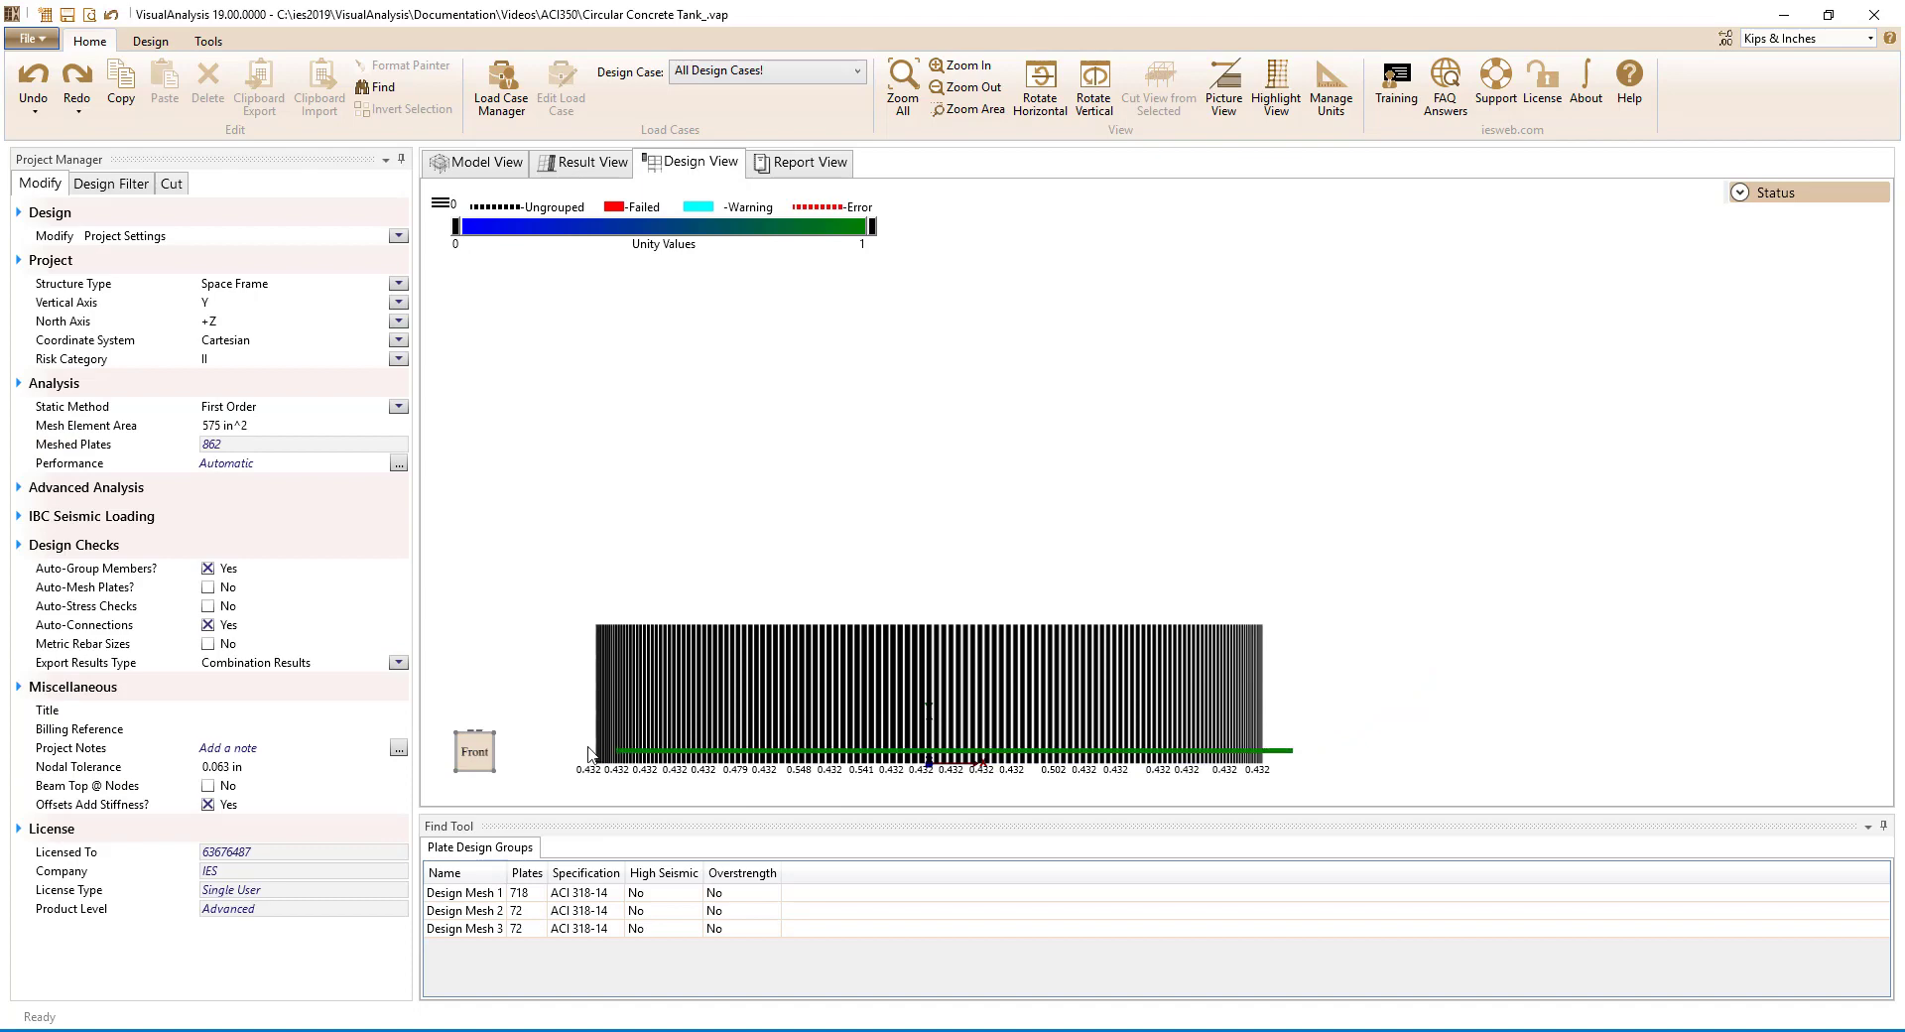
click(149, 42)
click(332, 94)
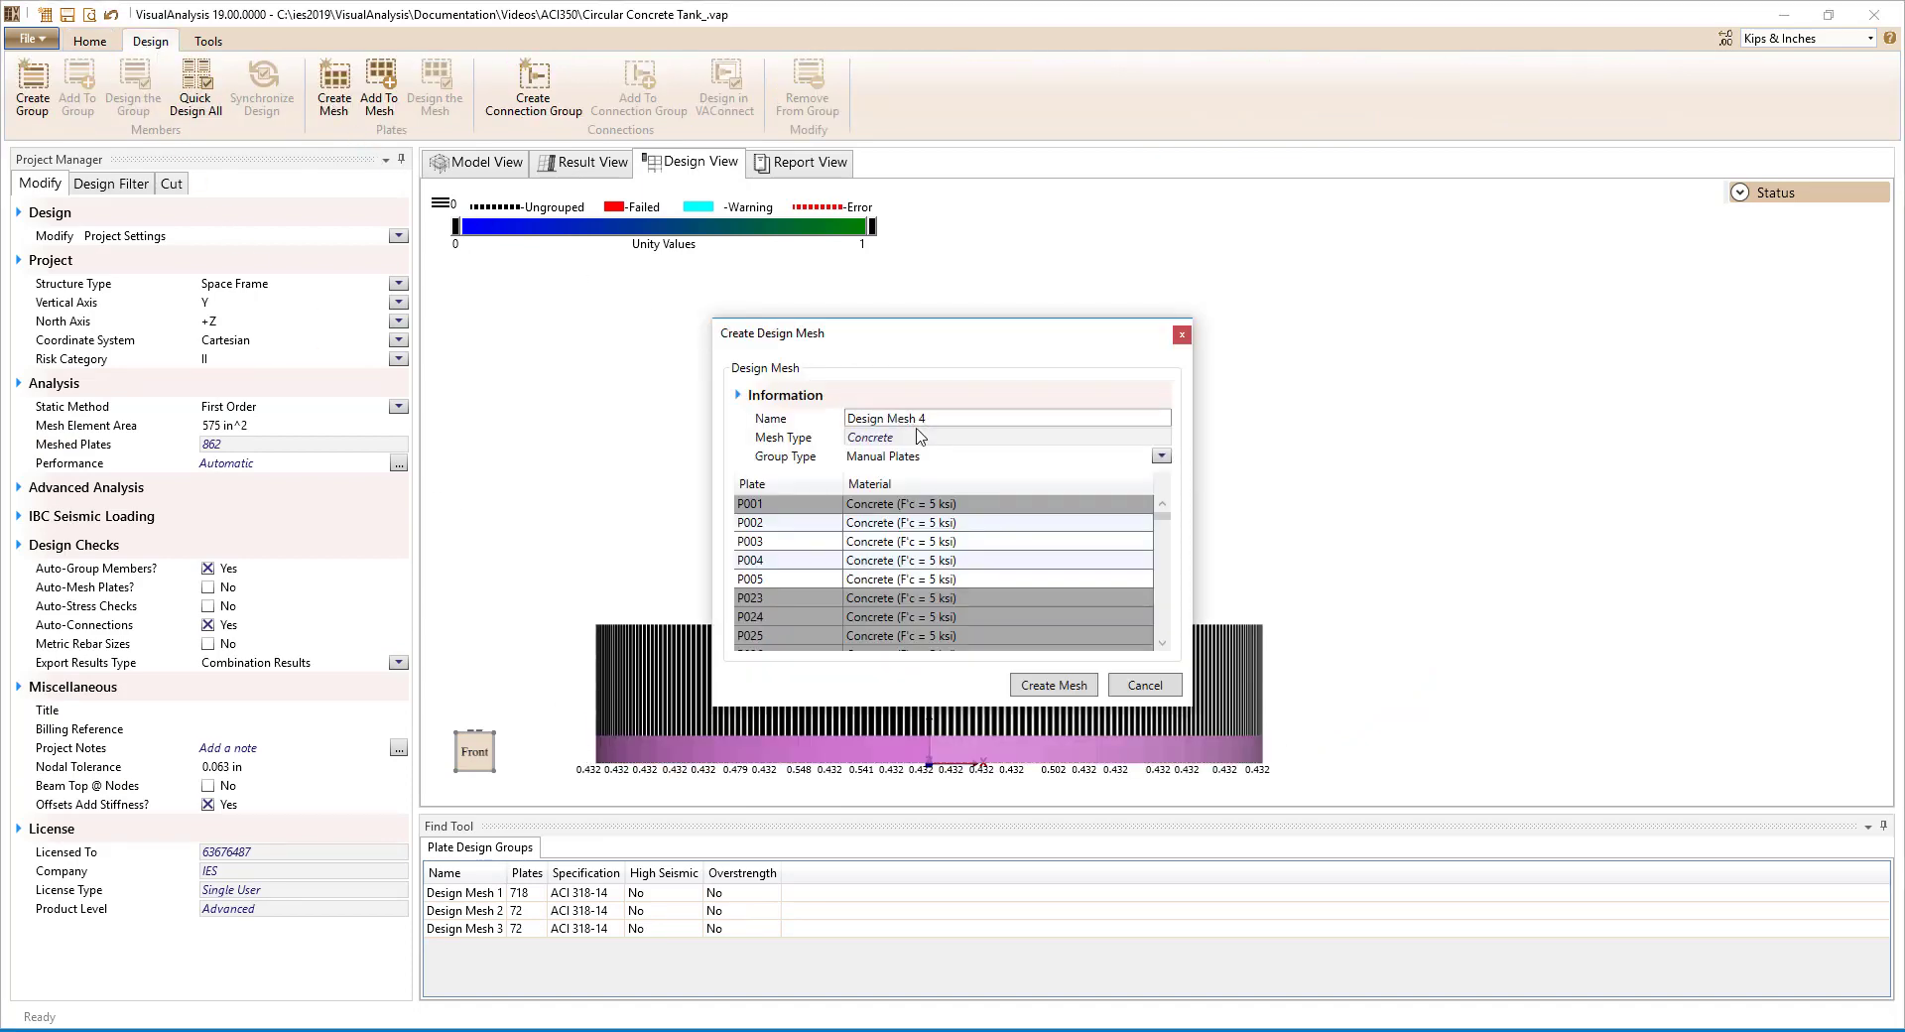
Create Design Mesh 4 (72 plates) and Design Mesh 5 (288 plates), both set to ACI 350-06.
click(1042, 686)
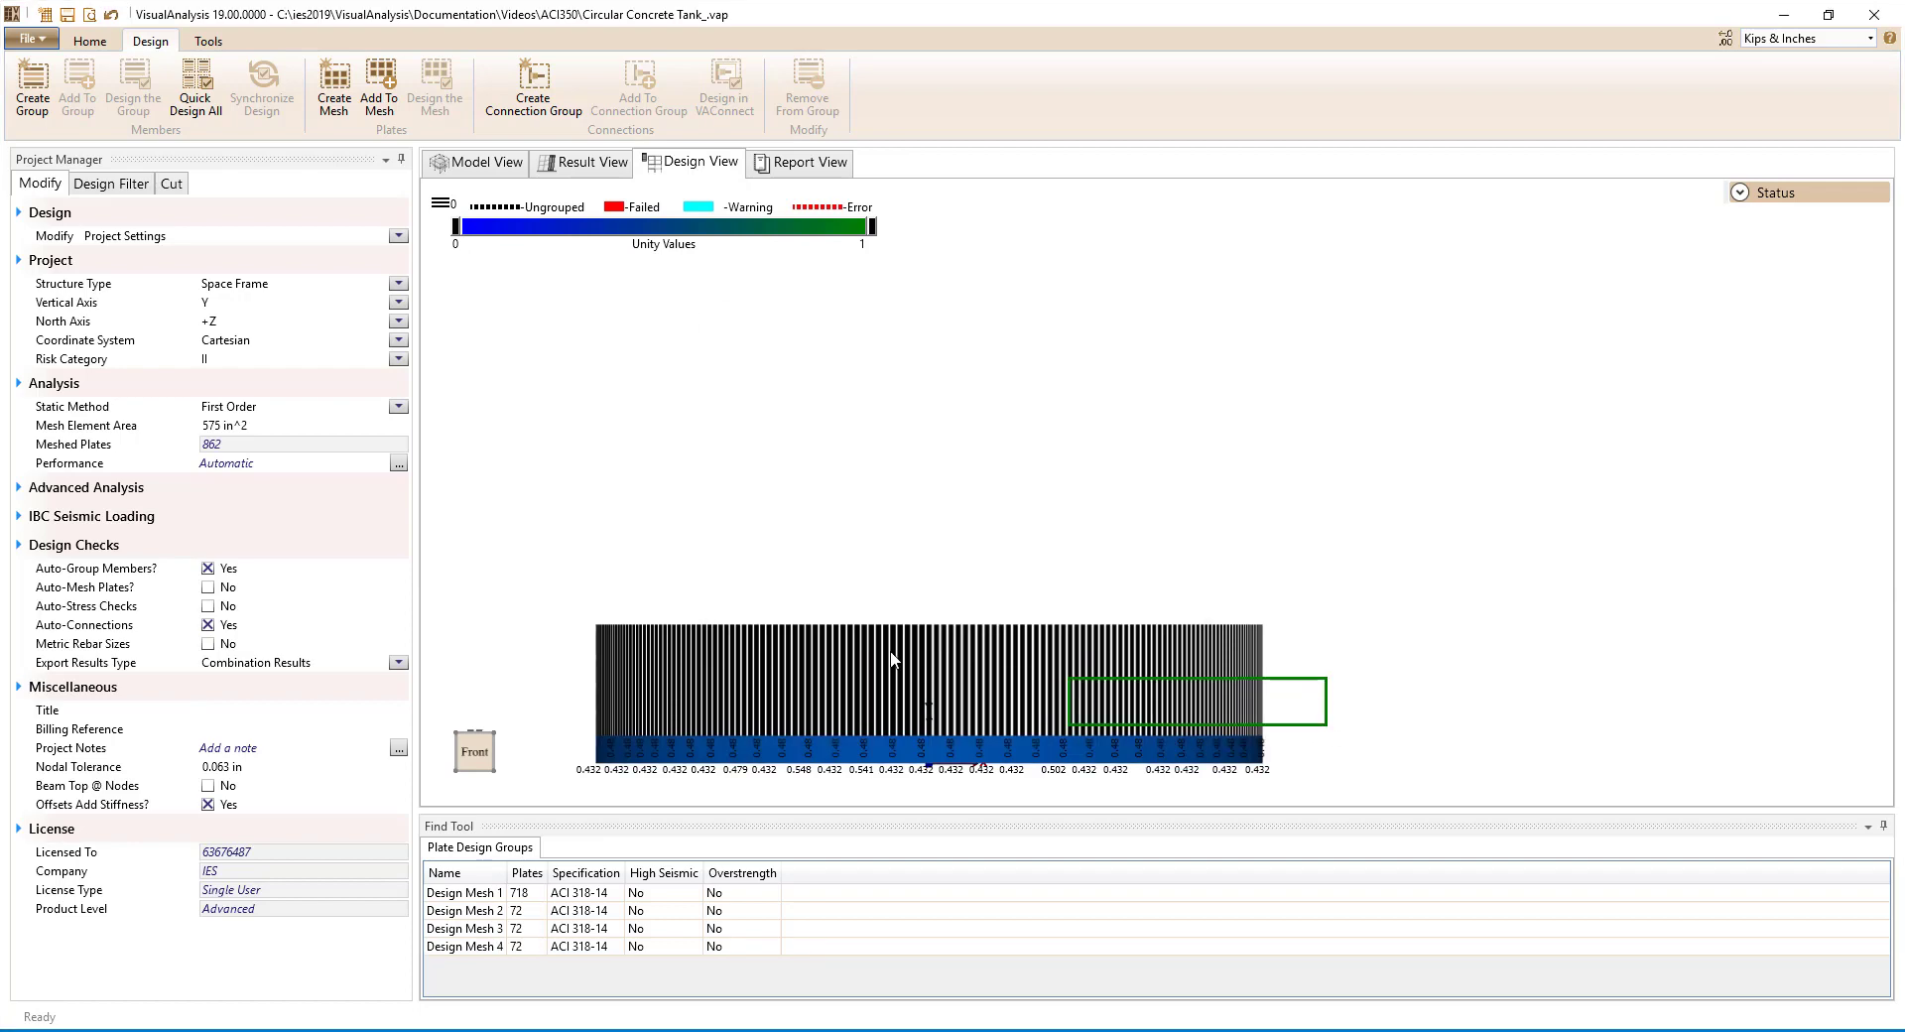
click(337, 94)
click(949, 418)
text(Design Mesh 5)
click(1054, 687)
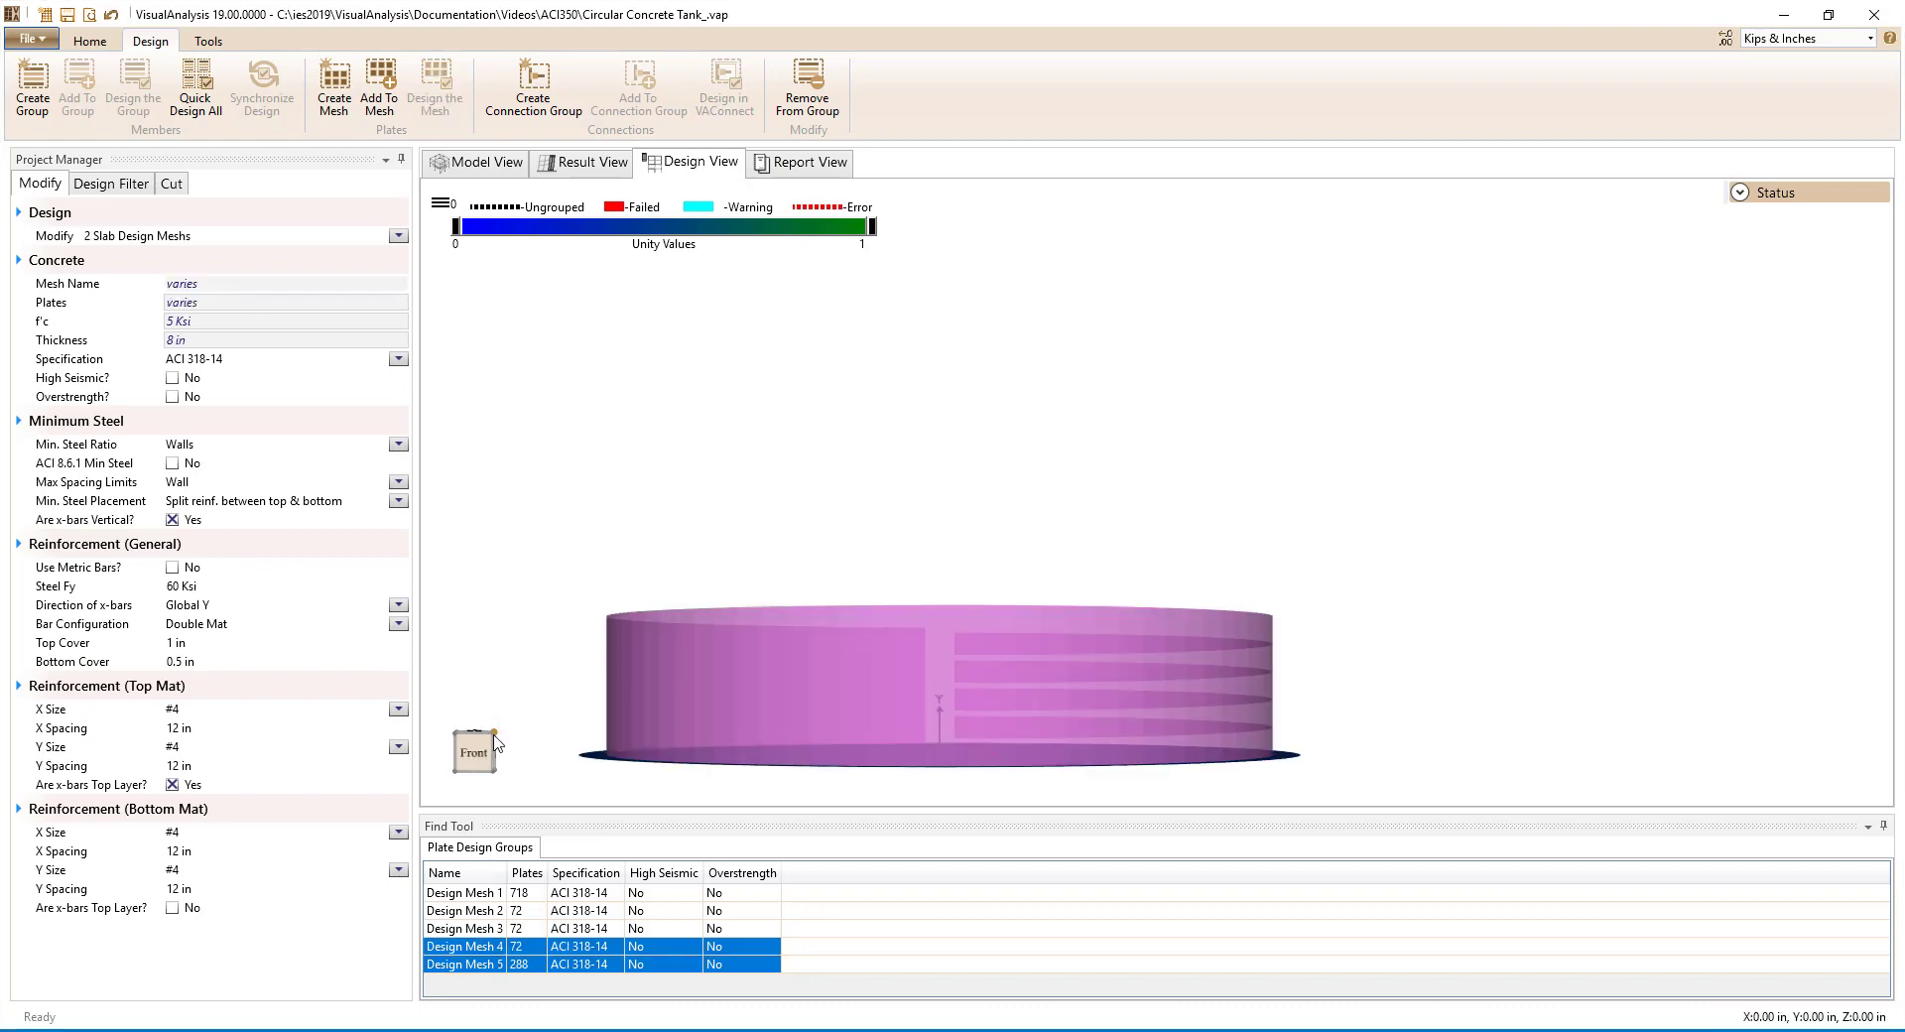
click(399, 361)
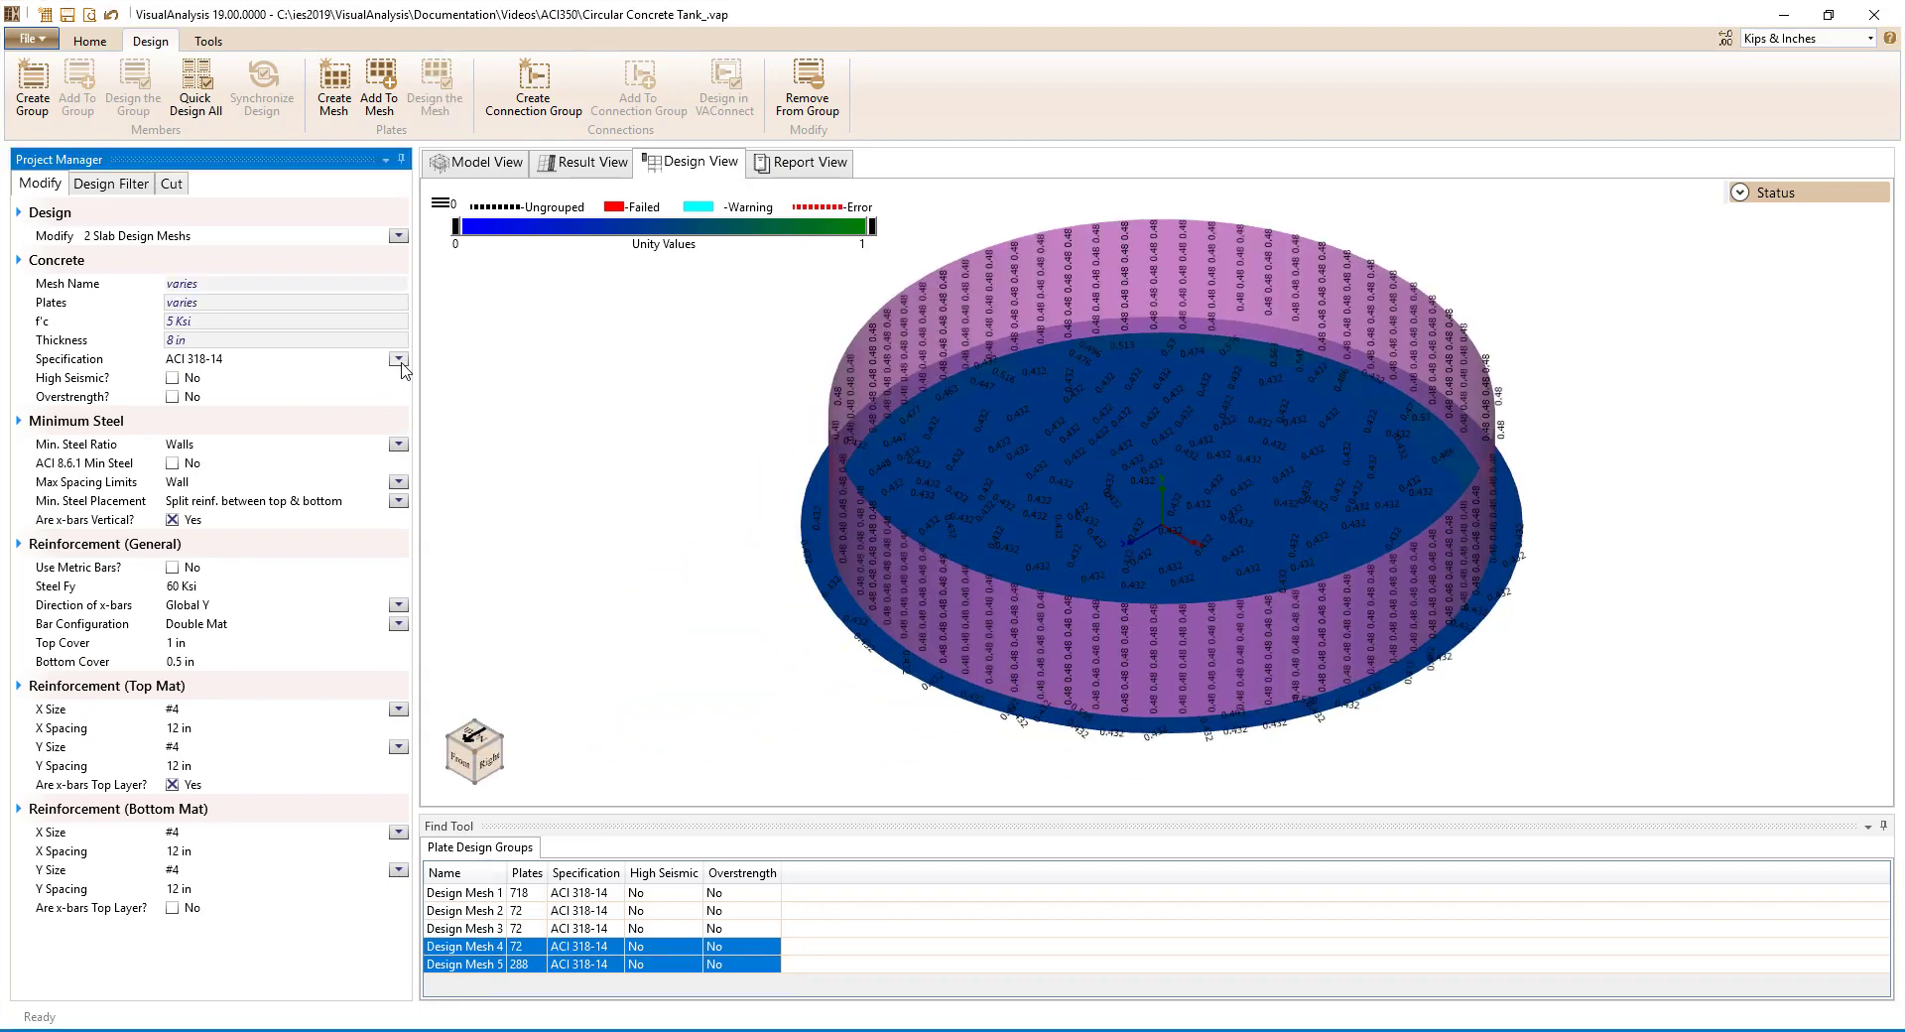
click(387, 430)
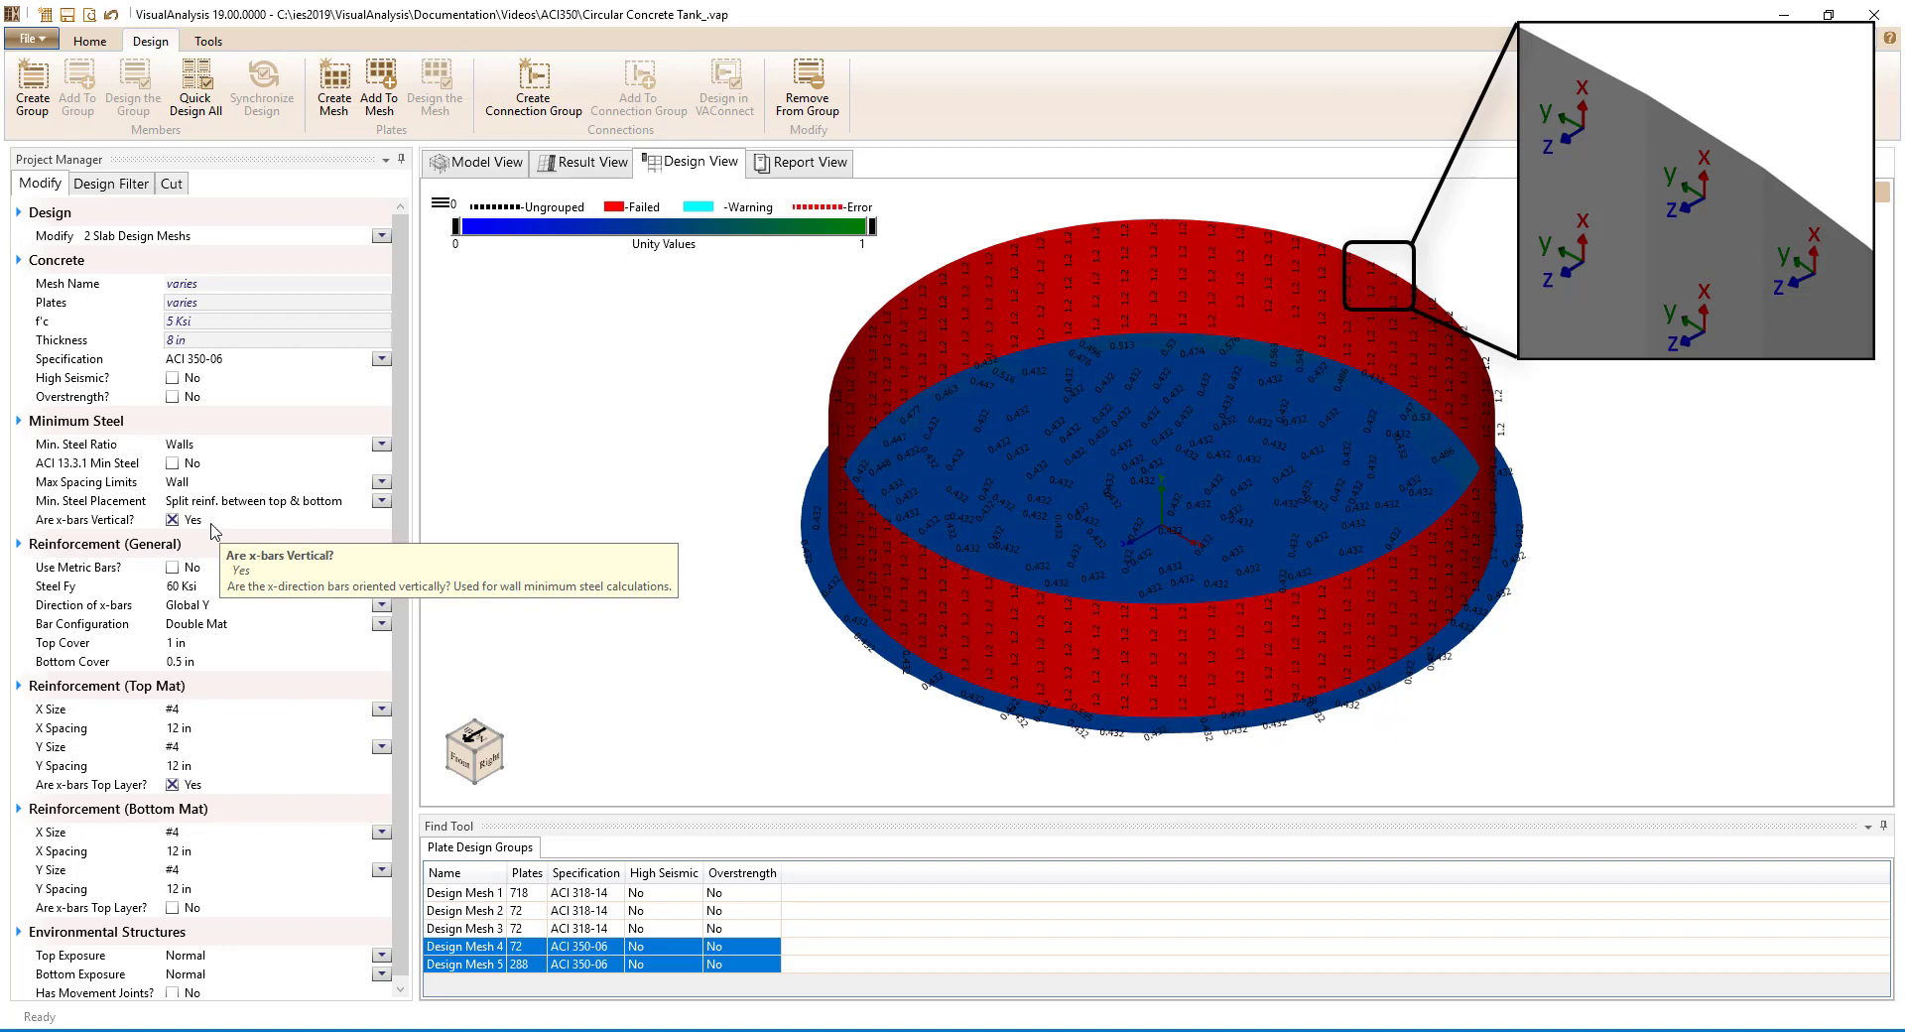
Set the concrete cover to 2 in at the top and 3 in at the bottom.
click(219, 642)
text(2)
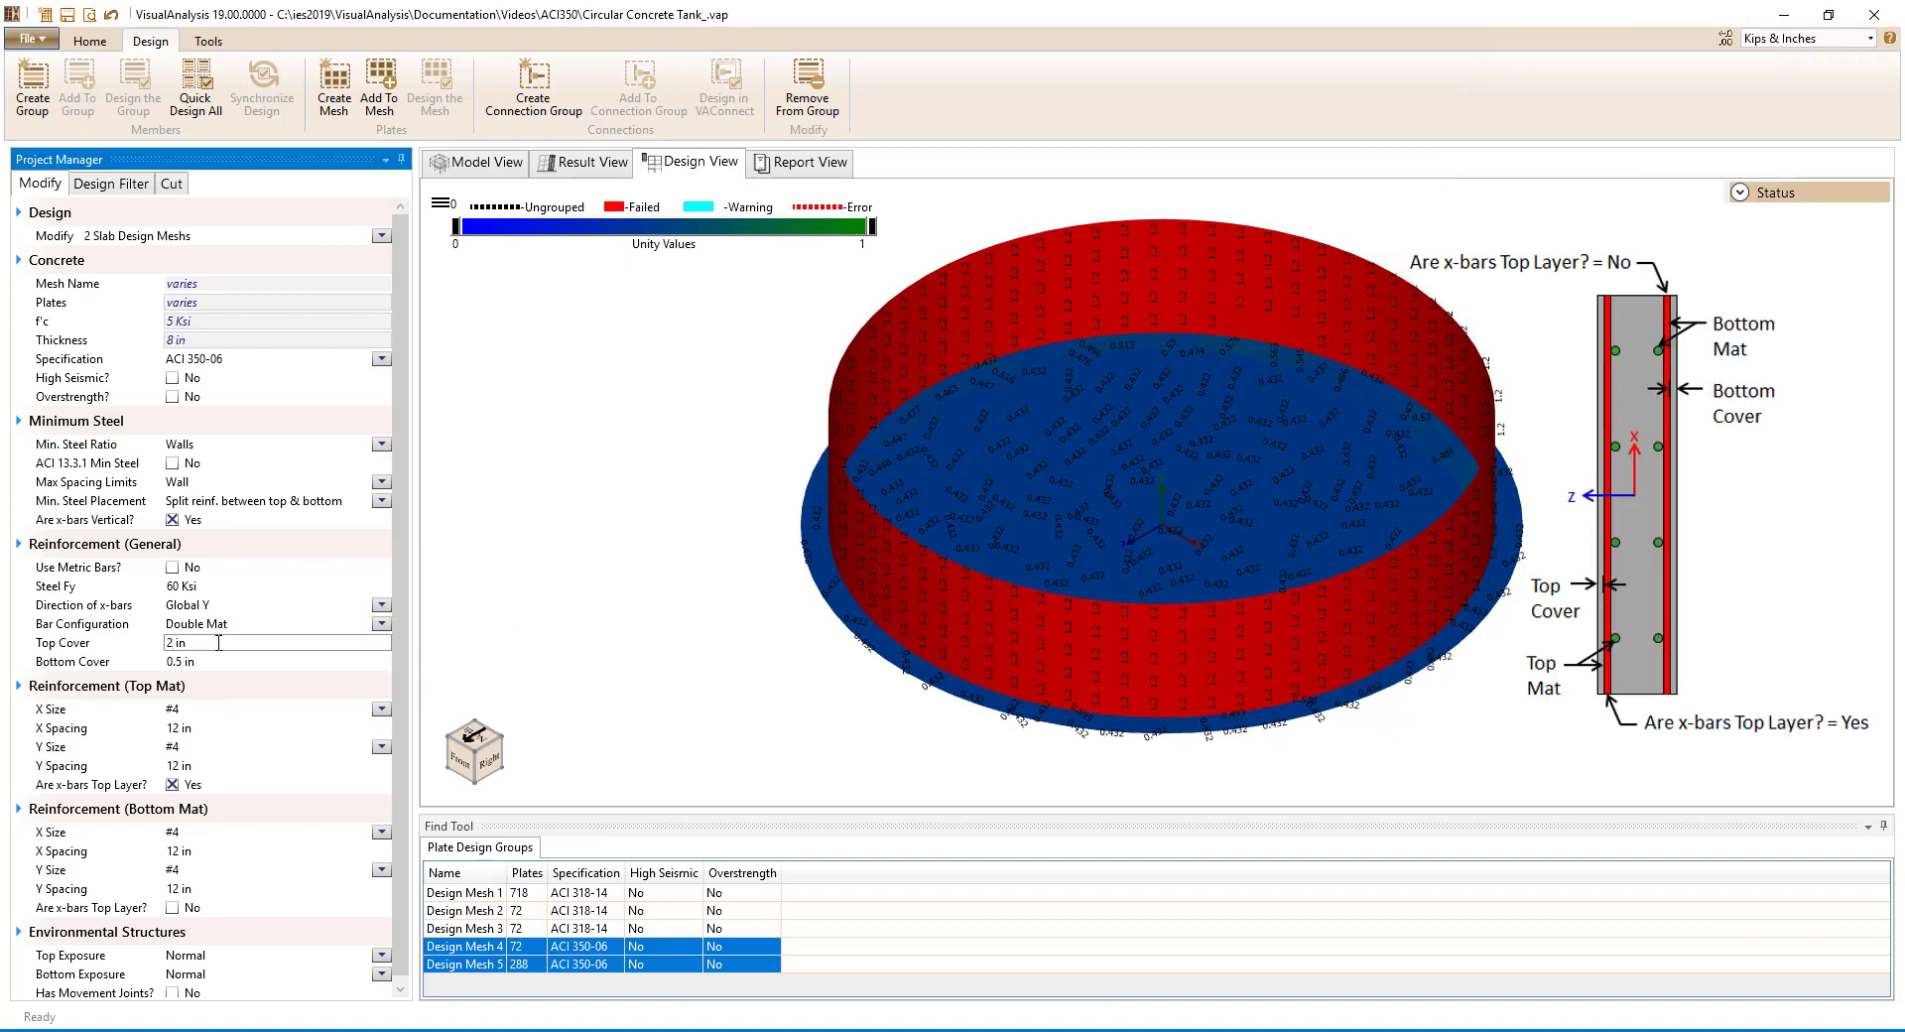
key(Tab)
text(3)
key(Tab)
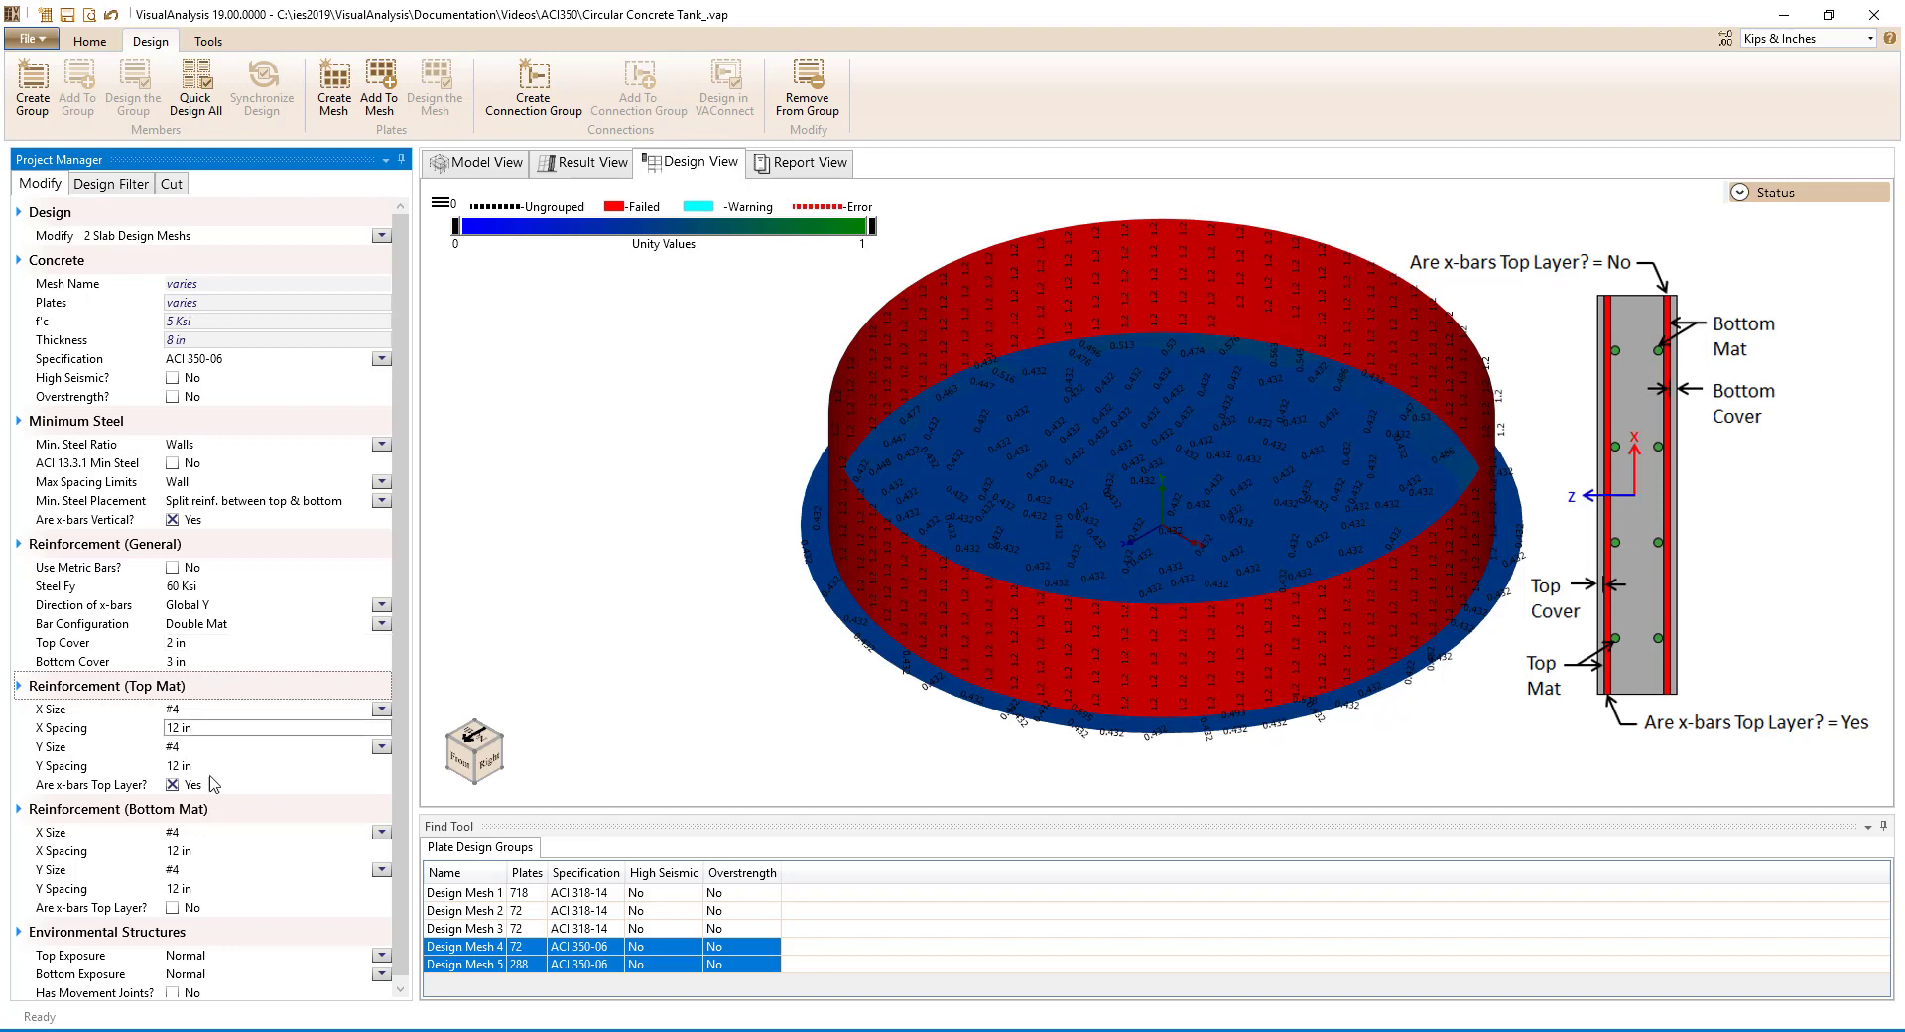
Classify the Environmental Structures top exposure as Severe.
mouse_move(210, 794)
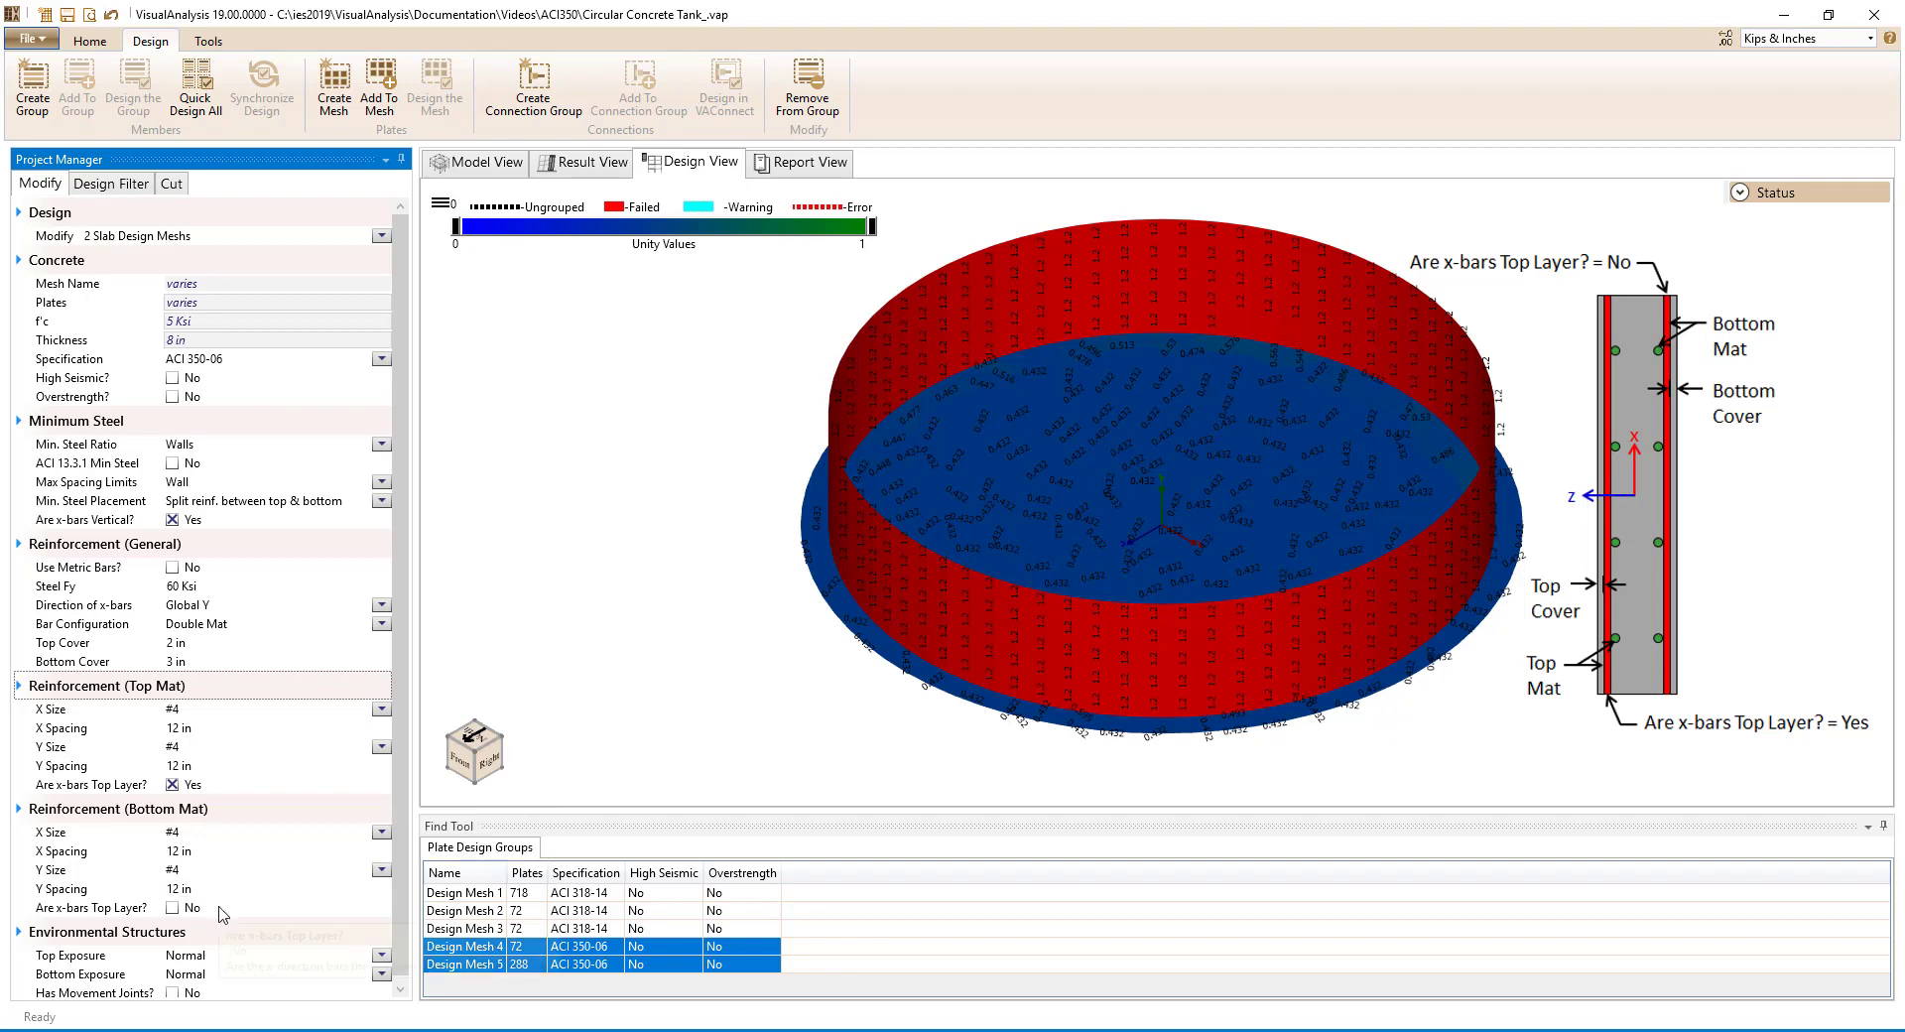
mouse_move(221, 915)
scroll(221, 915, down, 1)
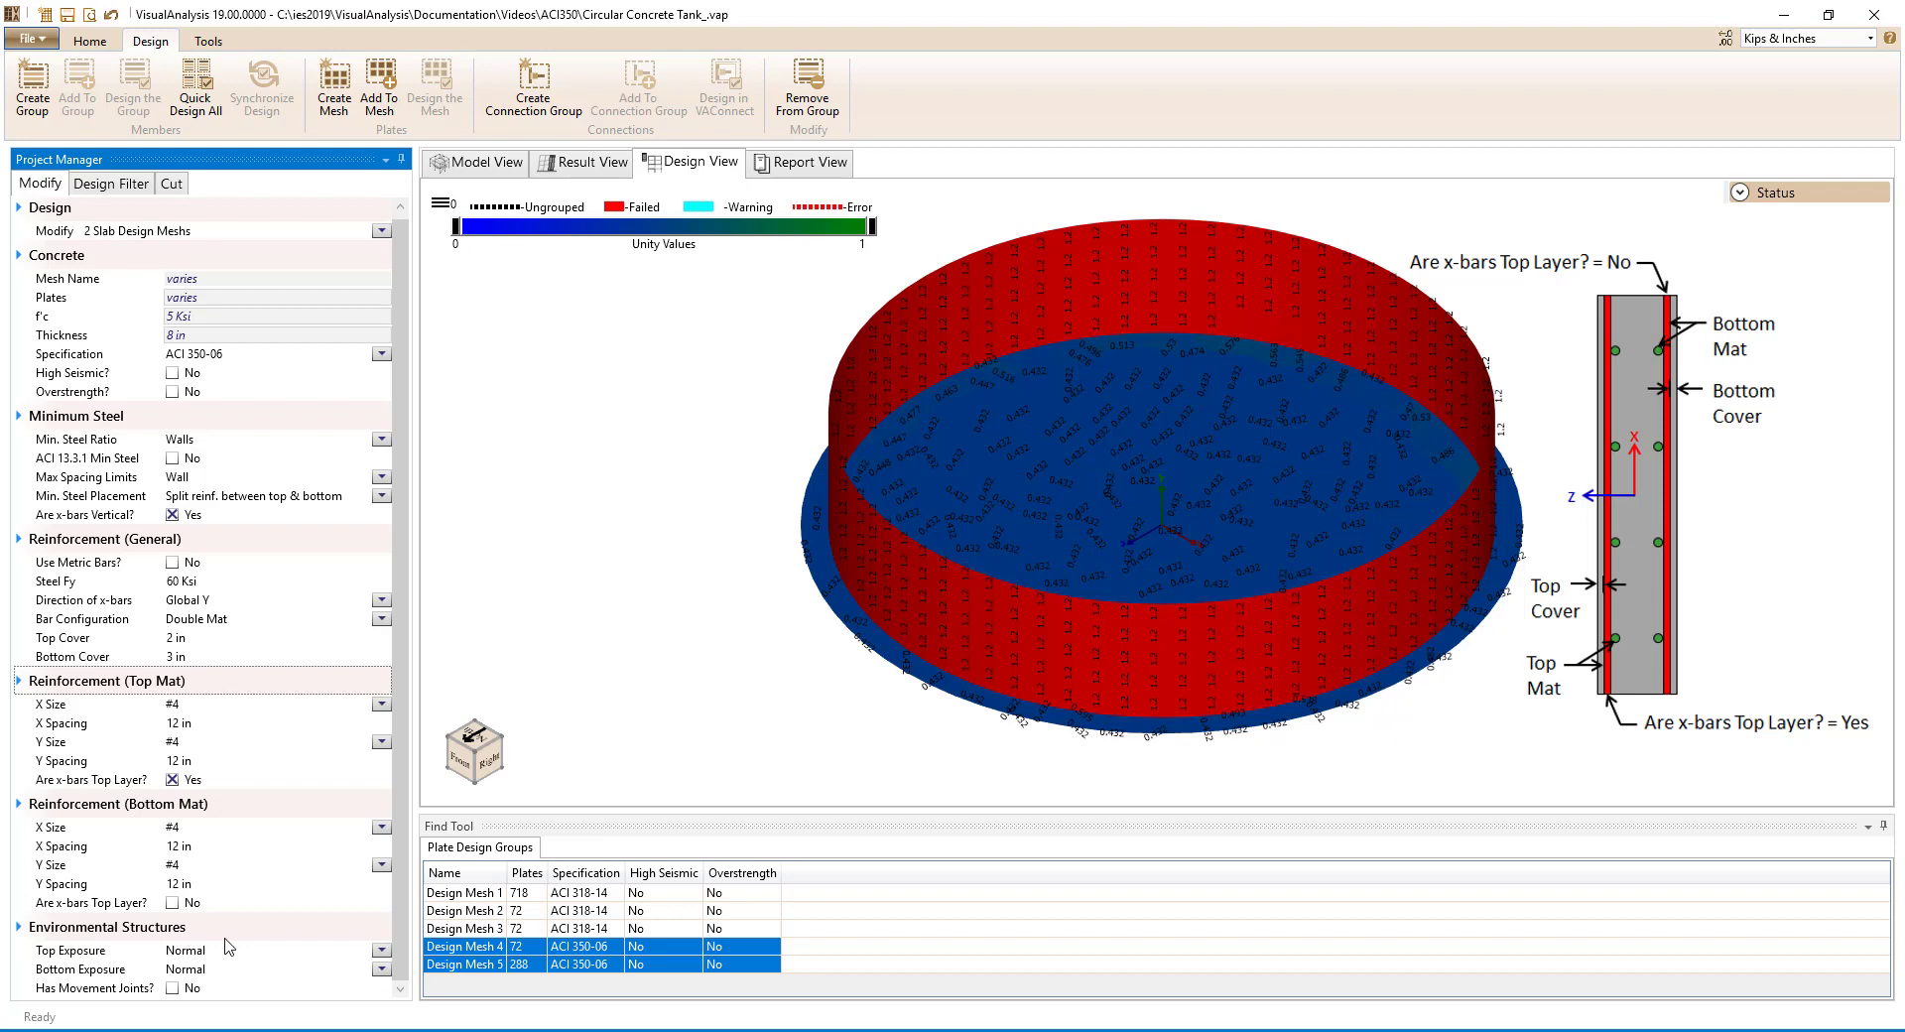
click(381, 951)
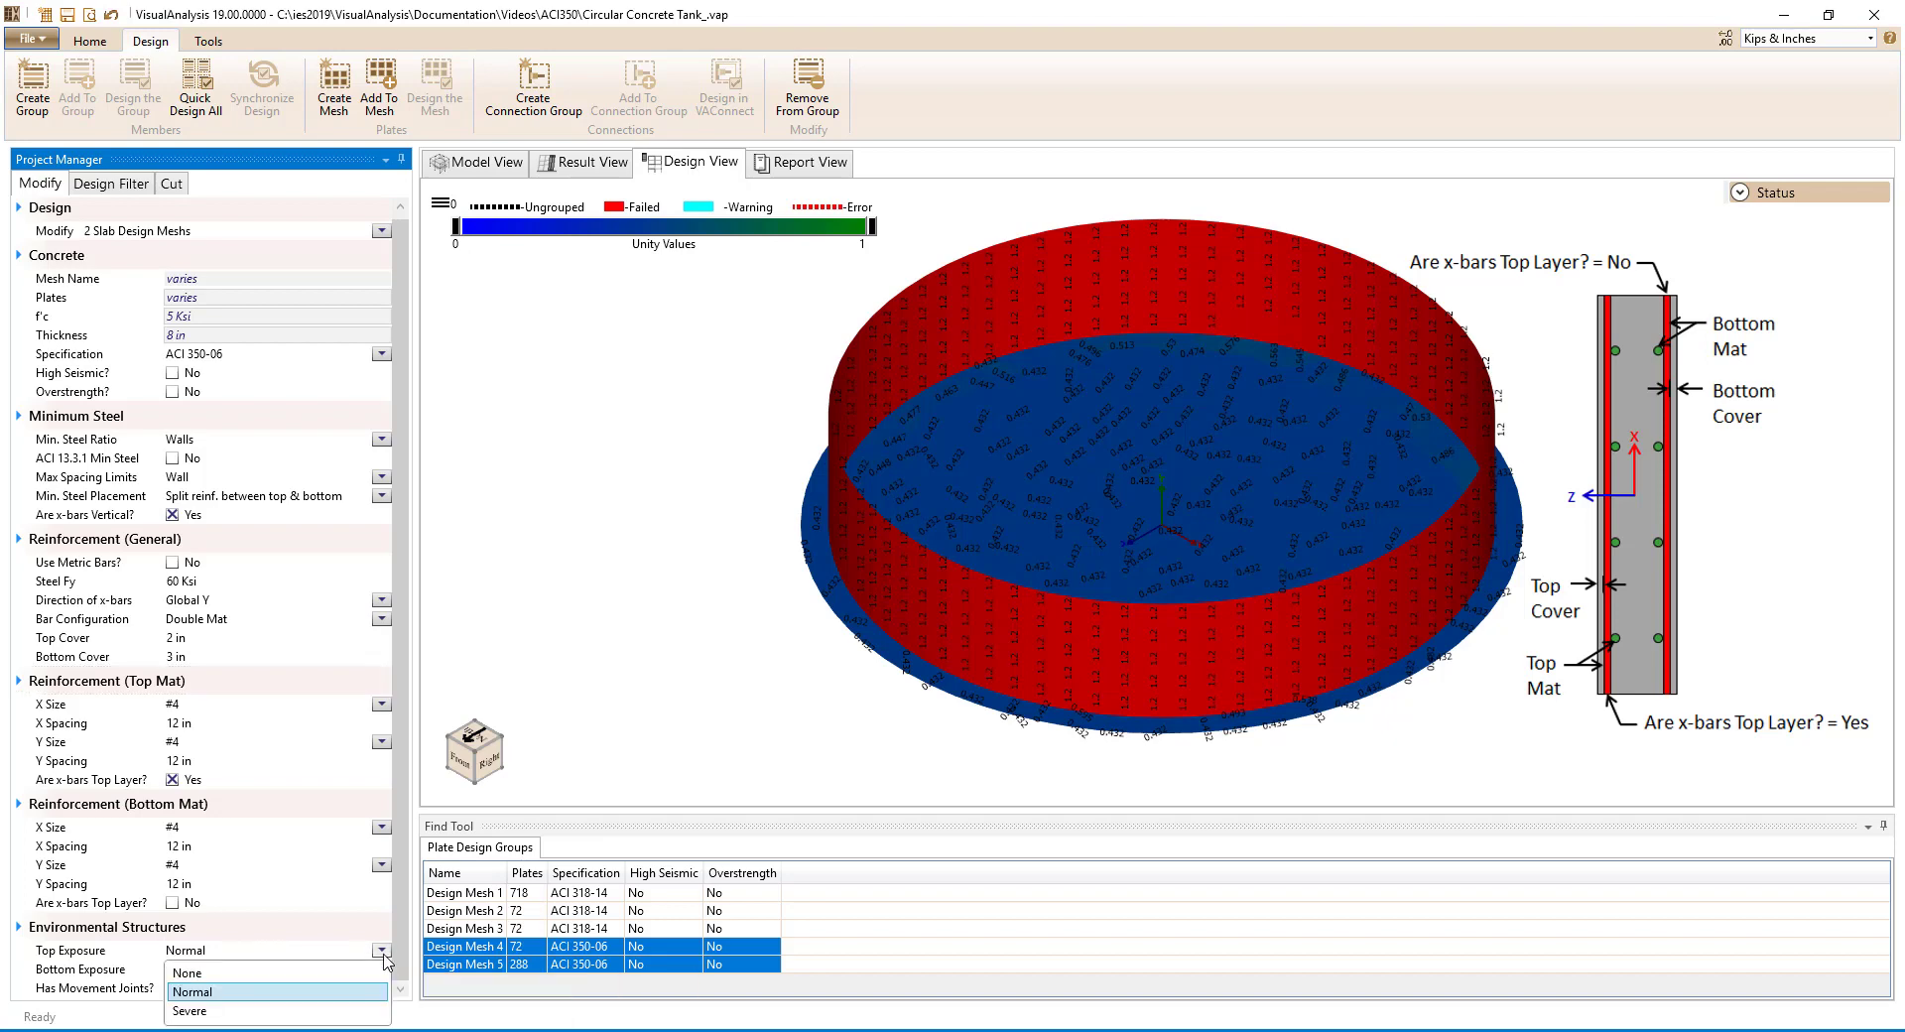
click(360, 1011)
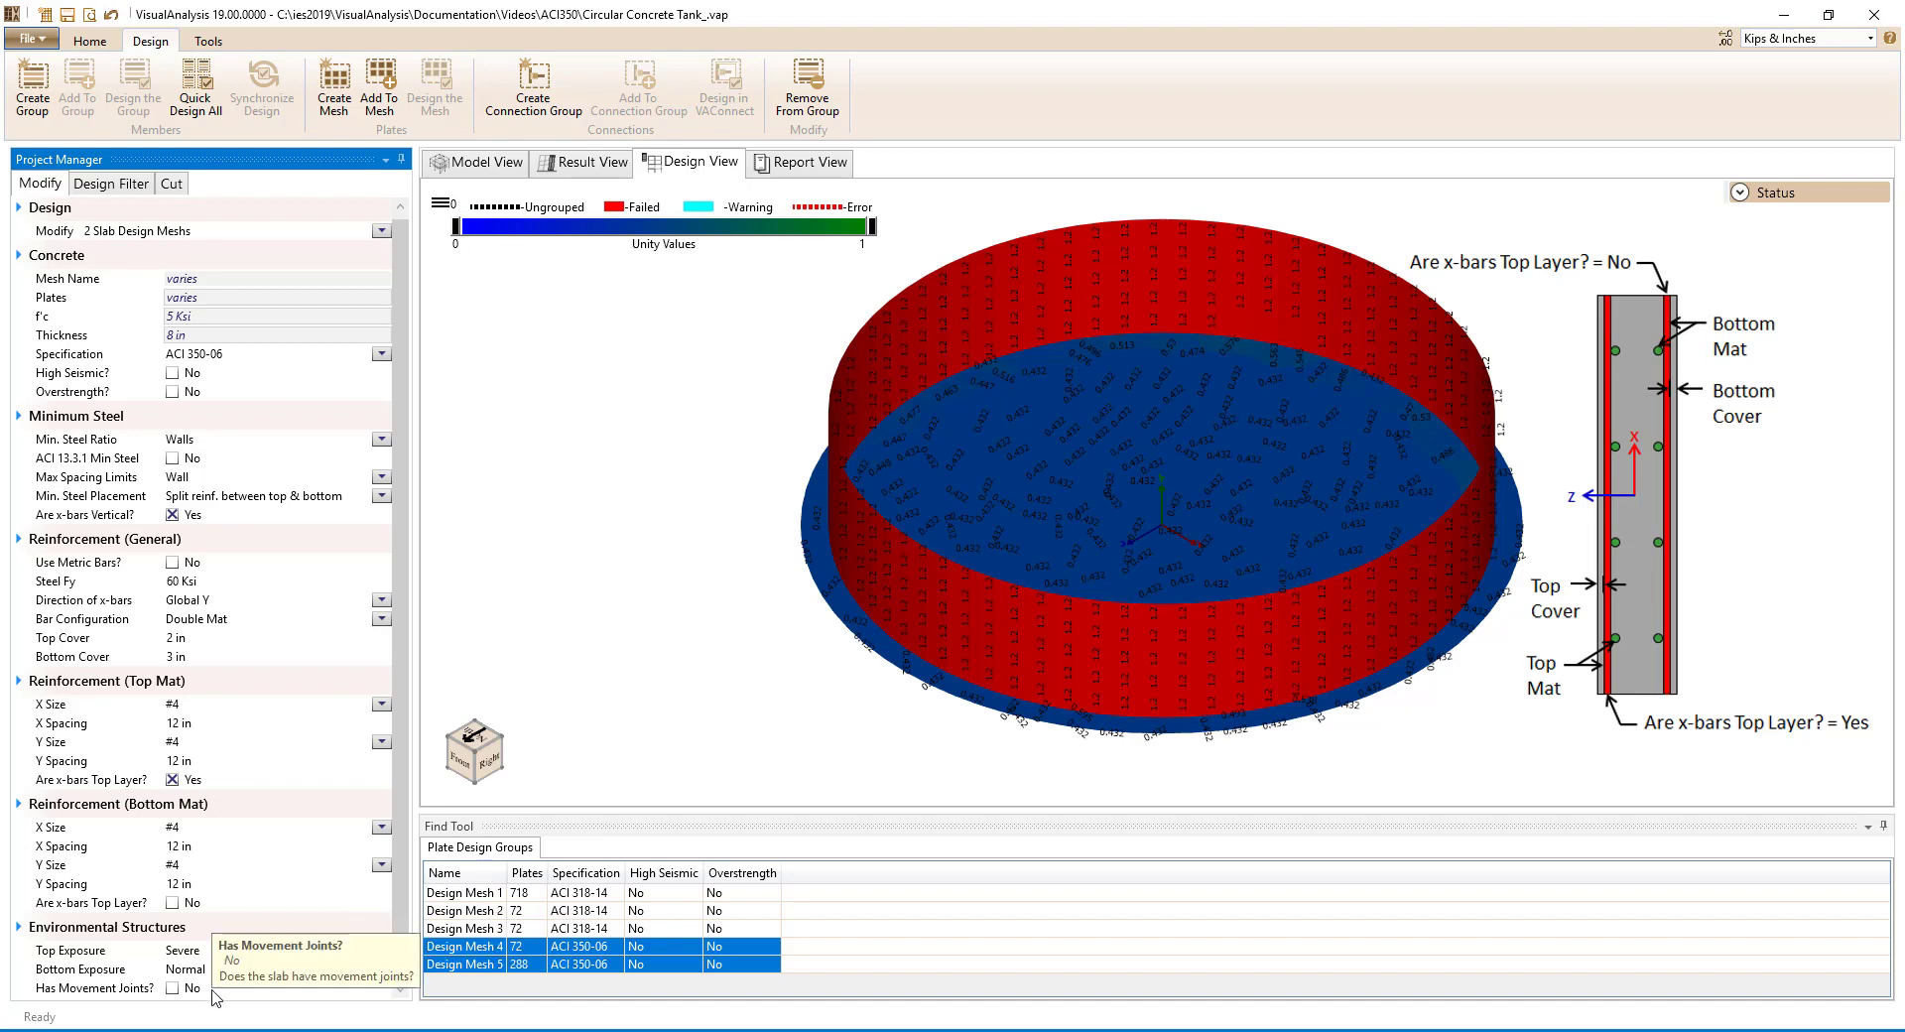
click(466, 897)
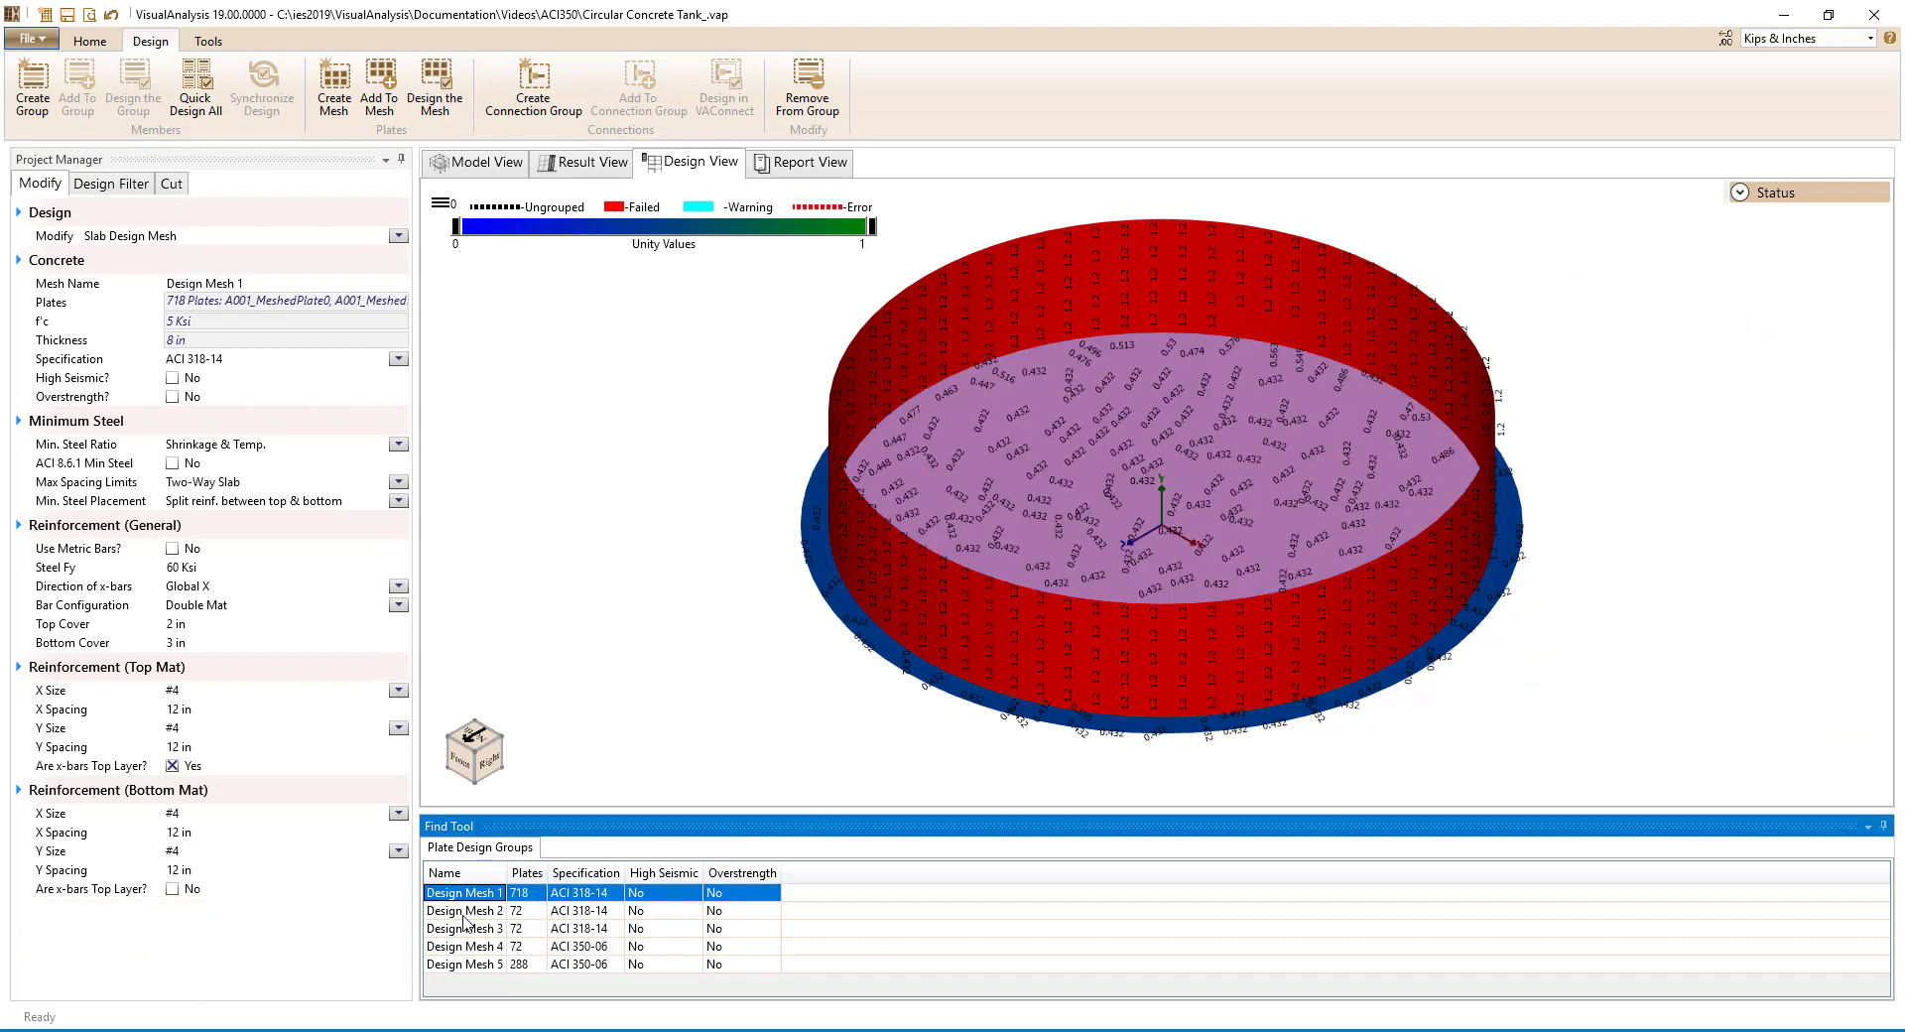
Switch Design Meshes 1–3 to the ACI 350-06 design specification.
ctrl+click(464, 913)
ctrl+click(466, 931)
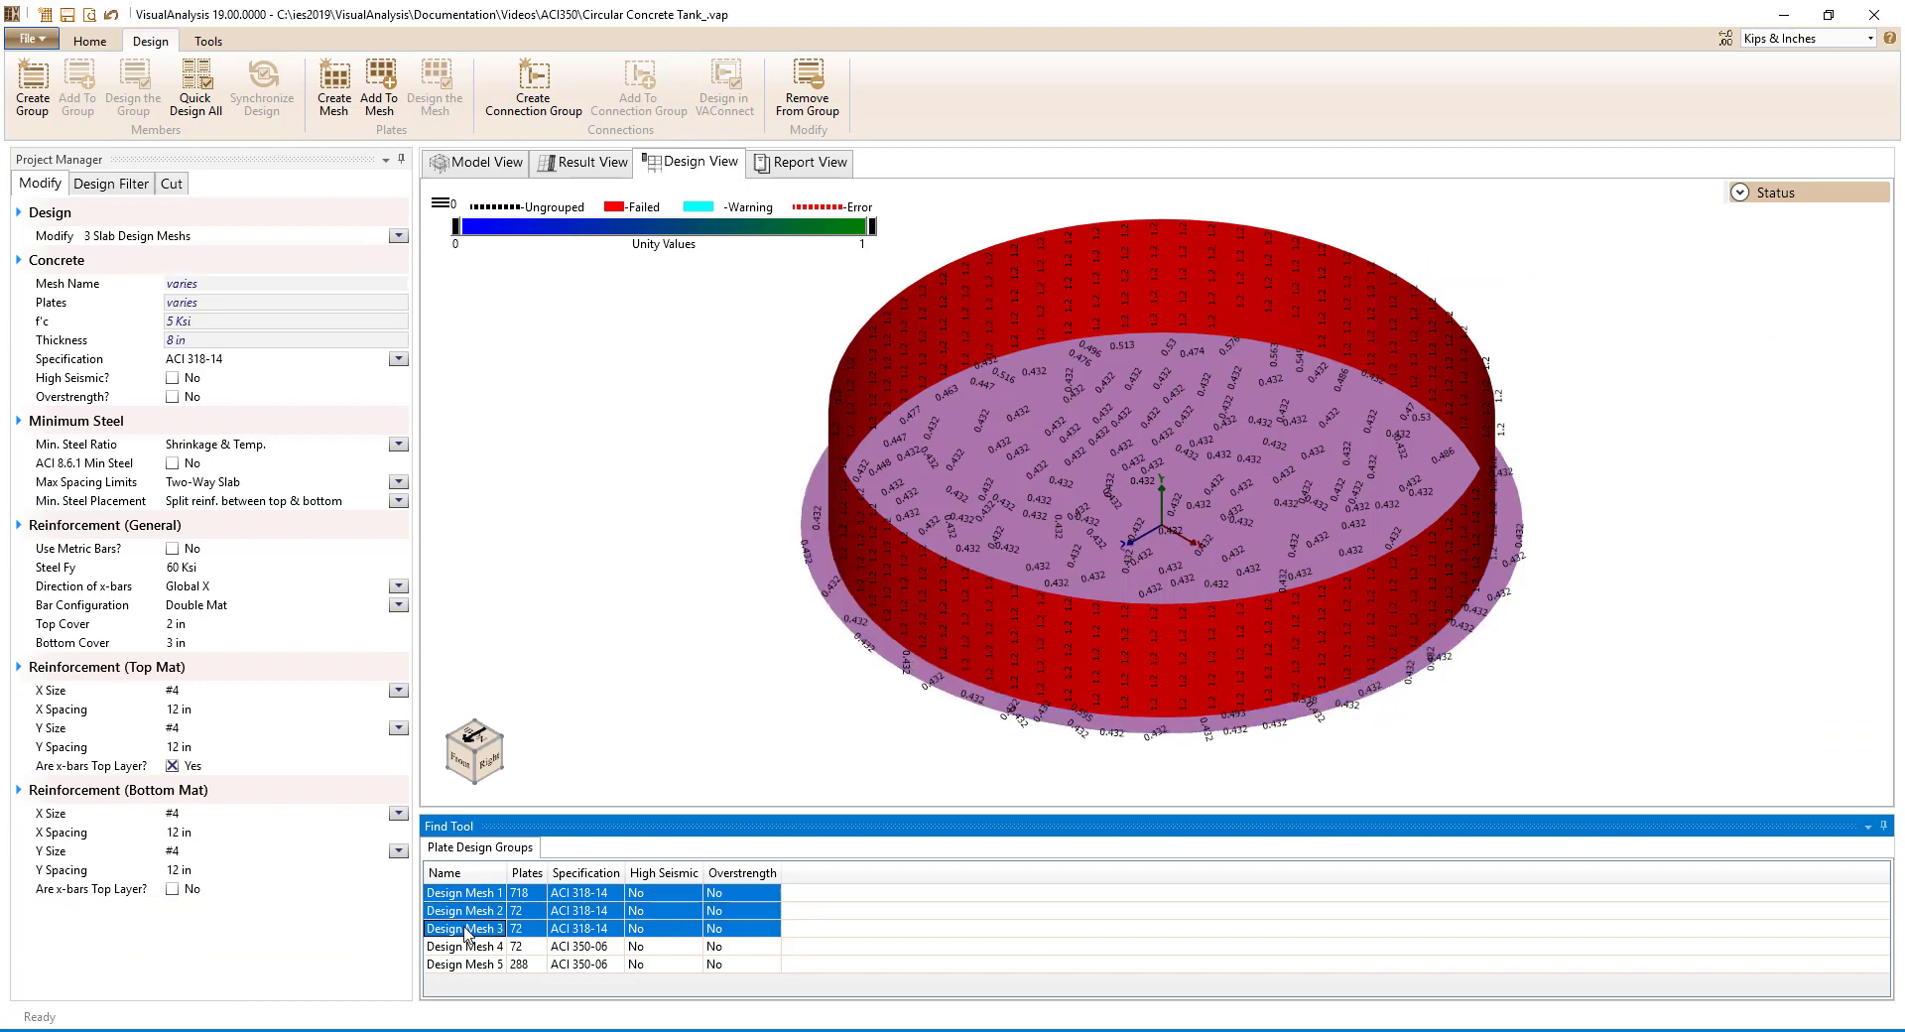
click(398, 360)
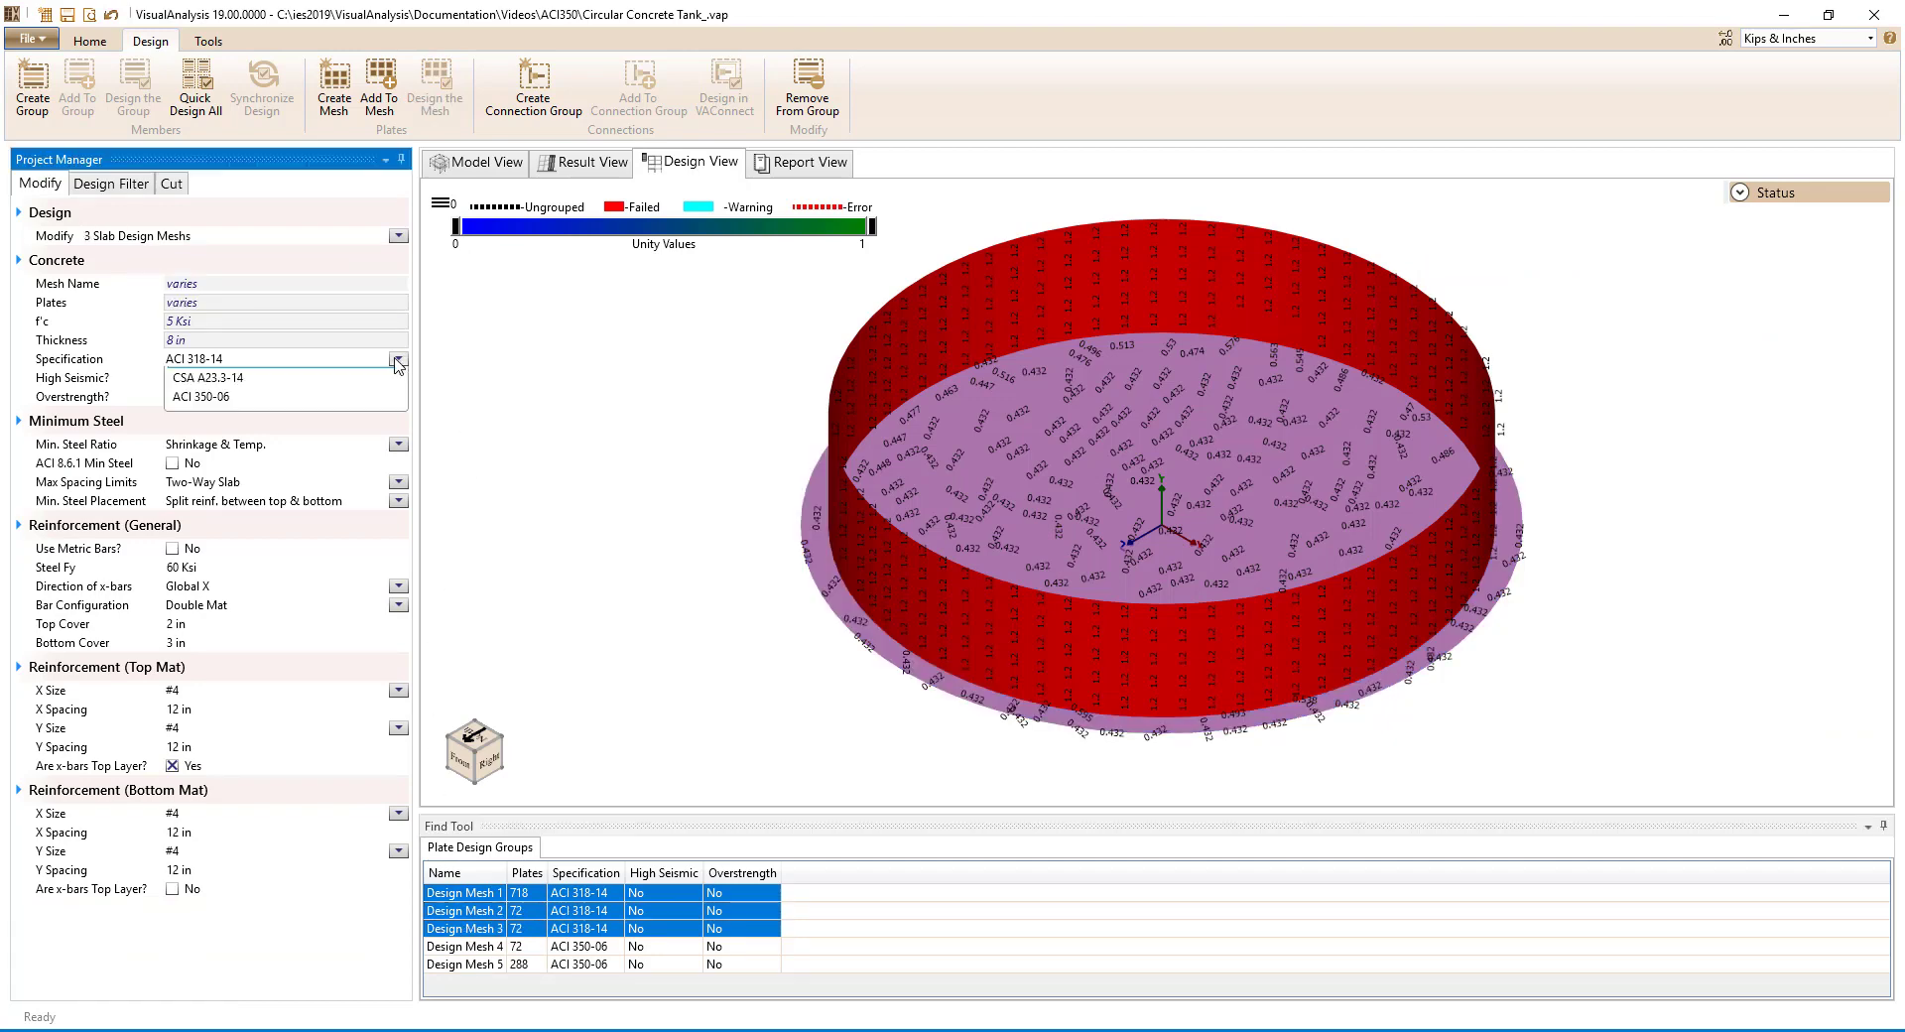
click(382, 396)
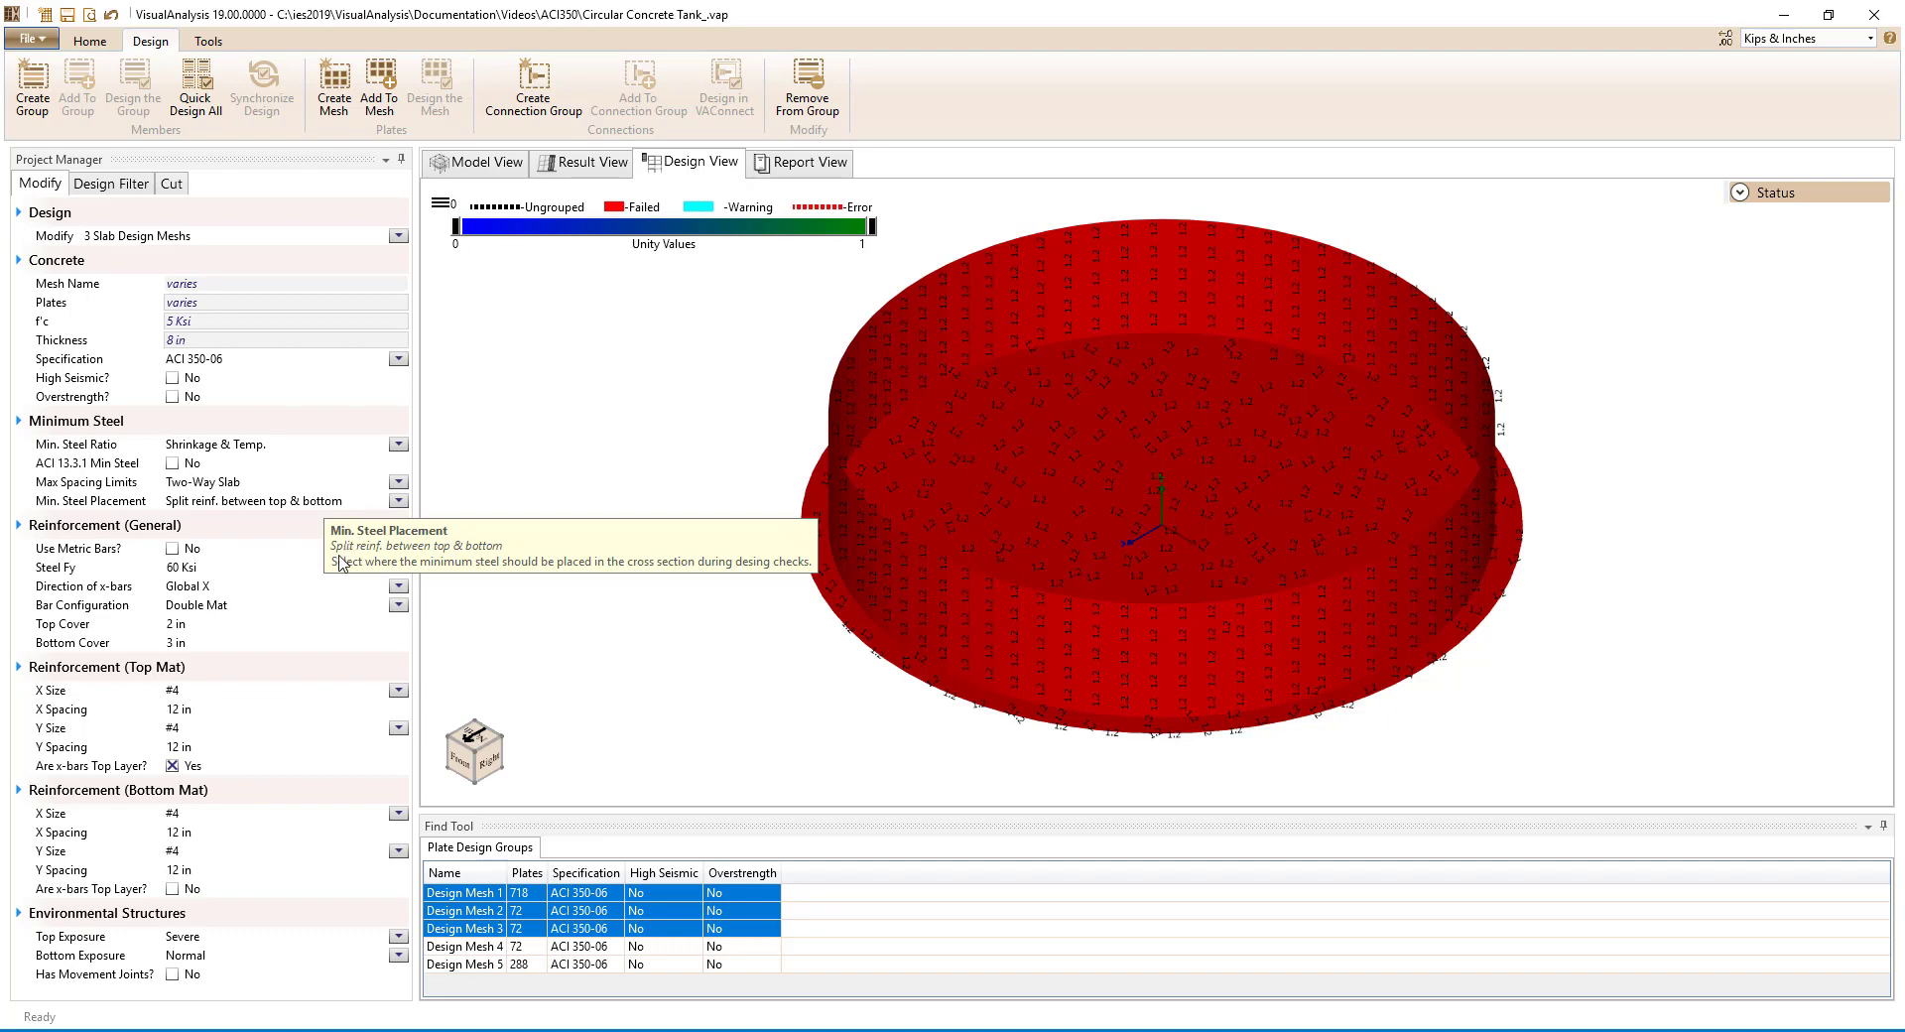
Review the top and bottom cover depths, then select the tank wall, Design Mesh 5.
click(275, 622)
click(271, 641)
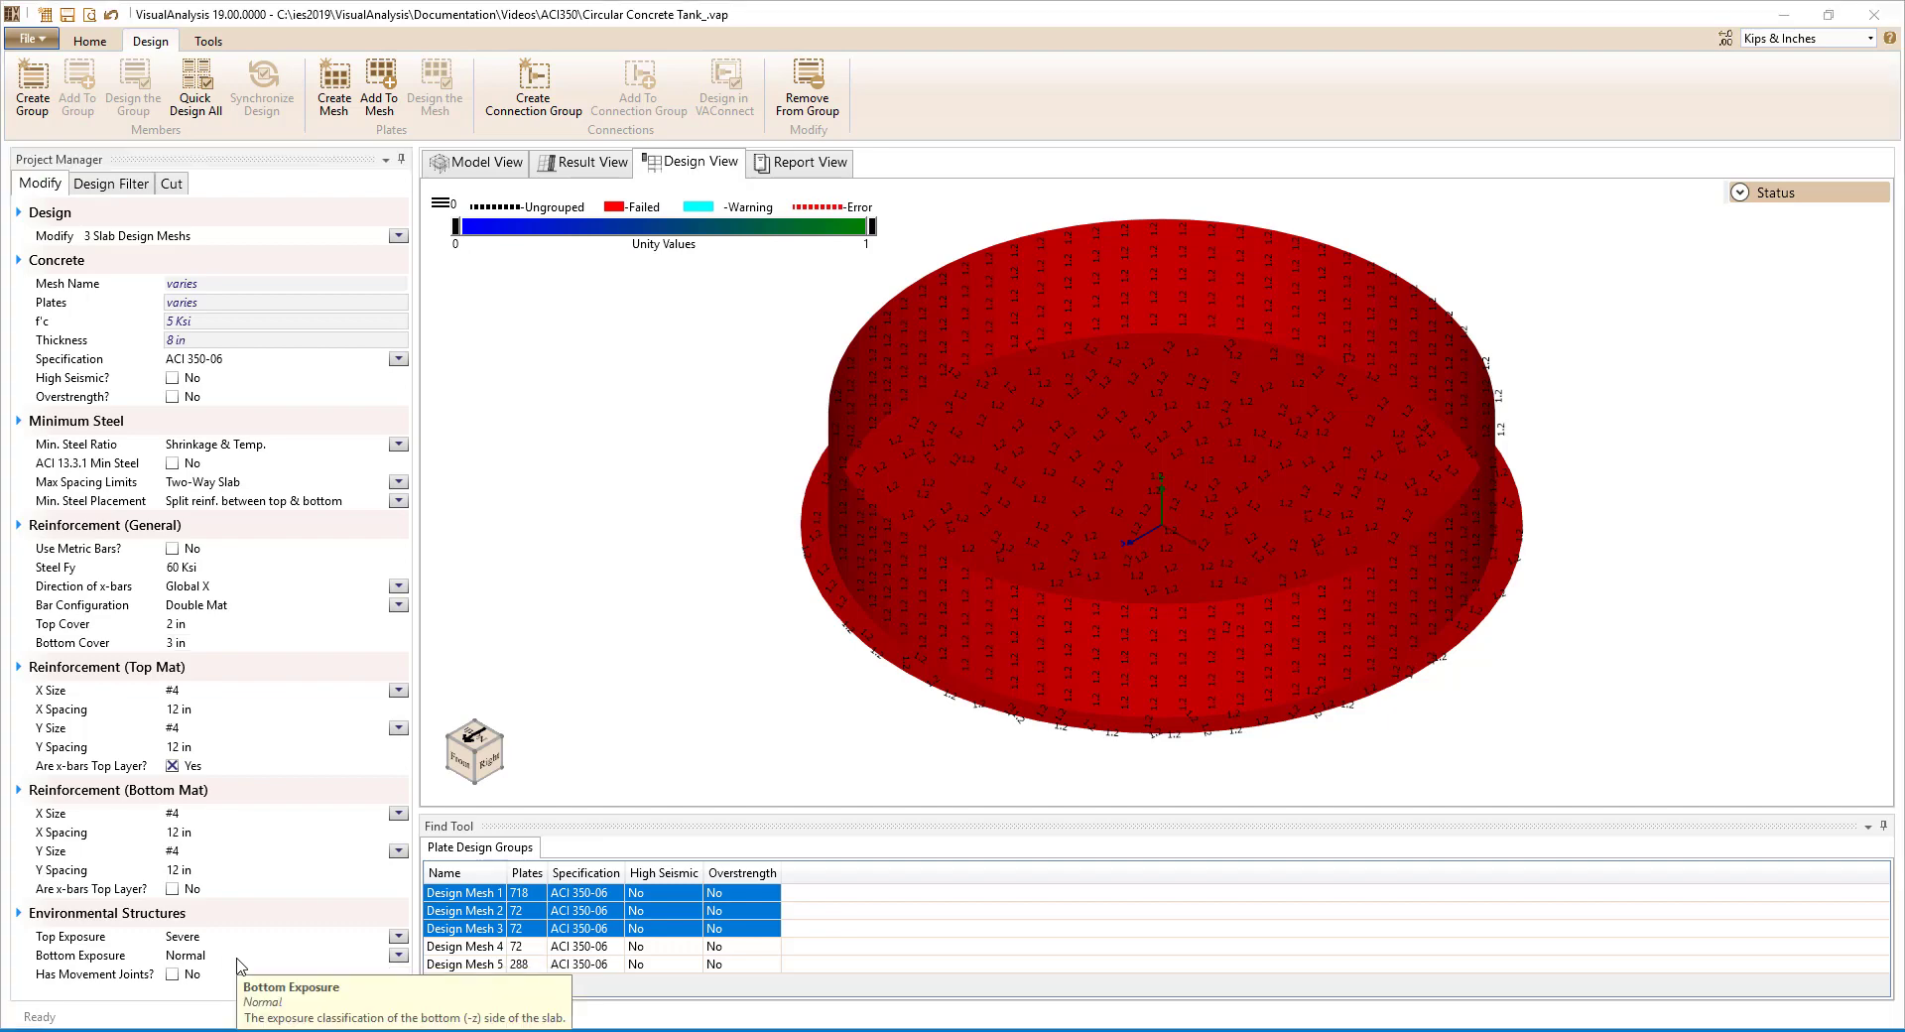
click(627, 549)
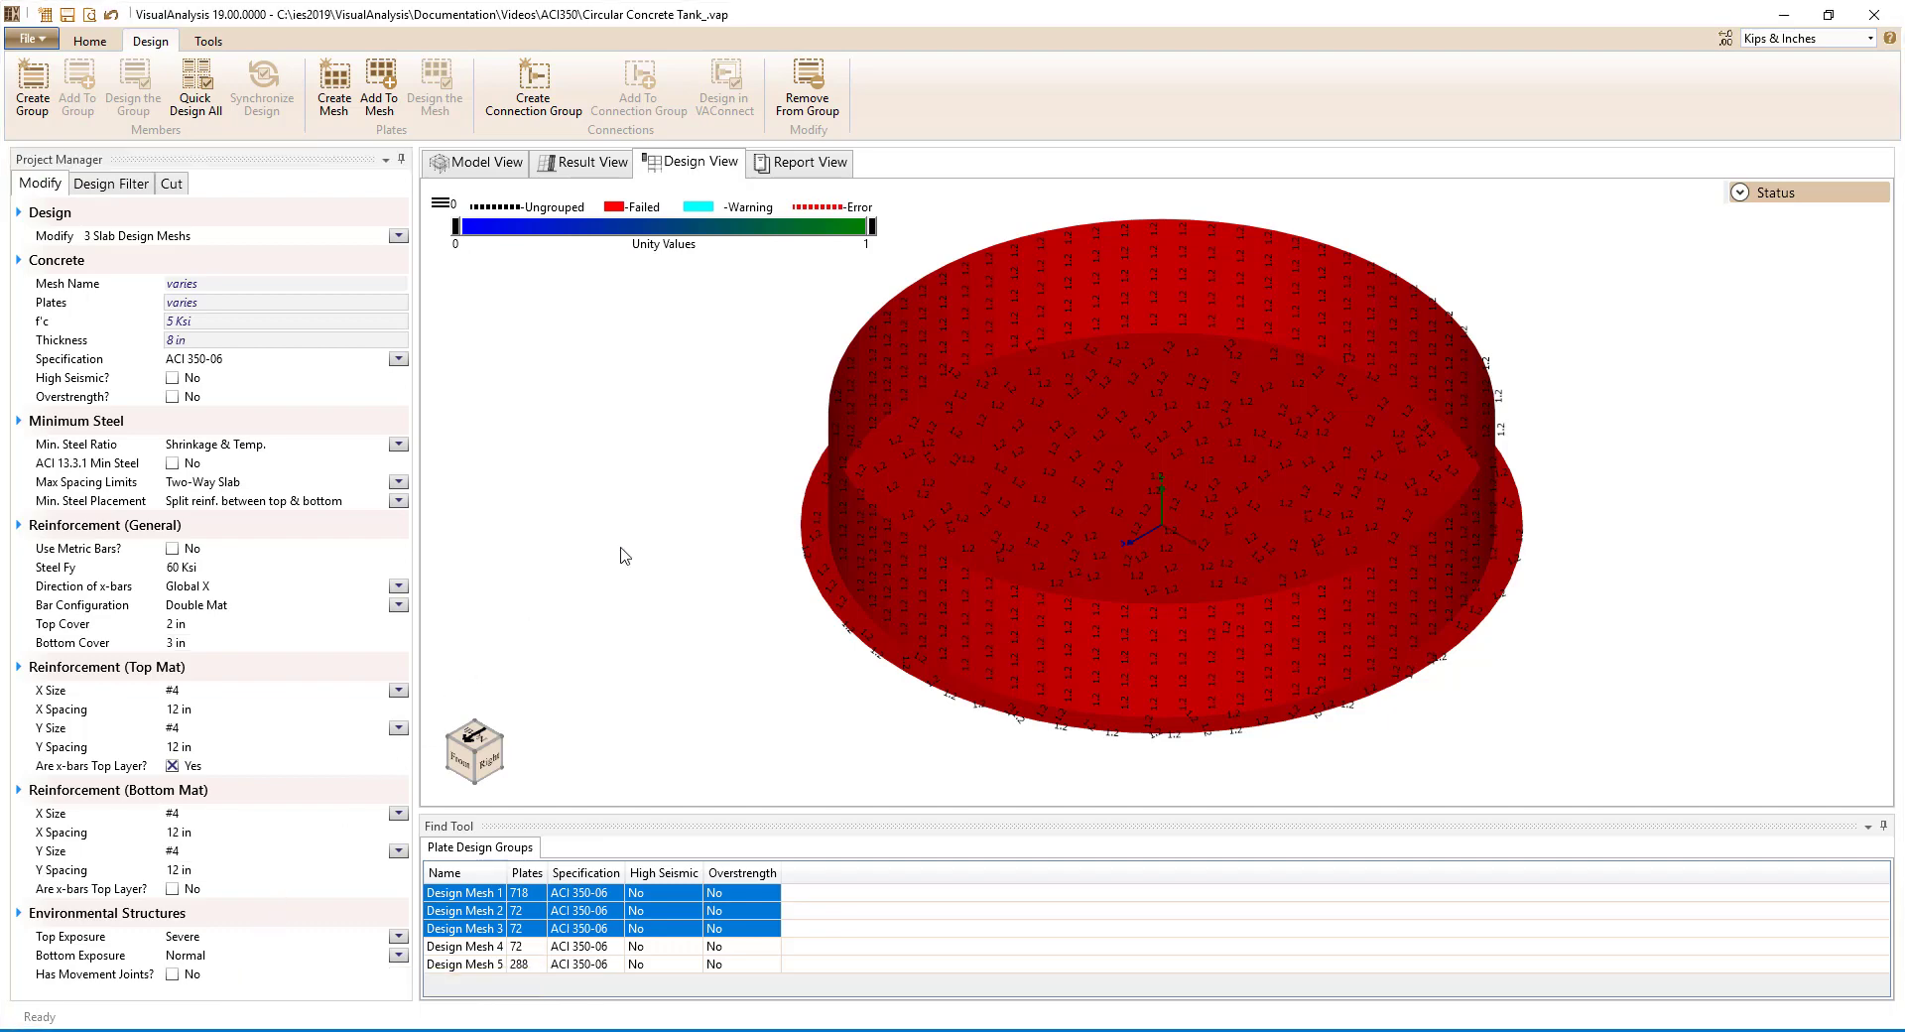
click(885, 354)
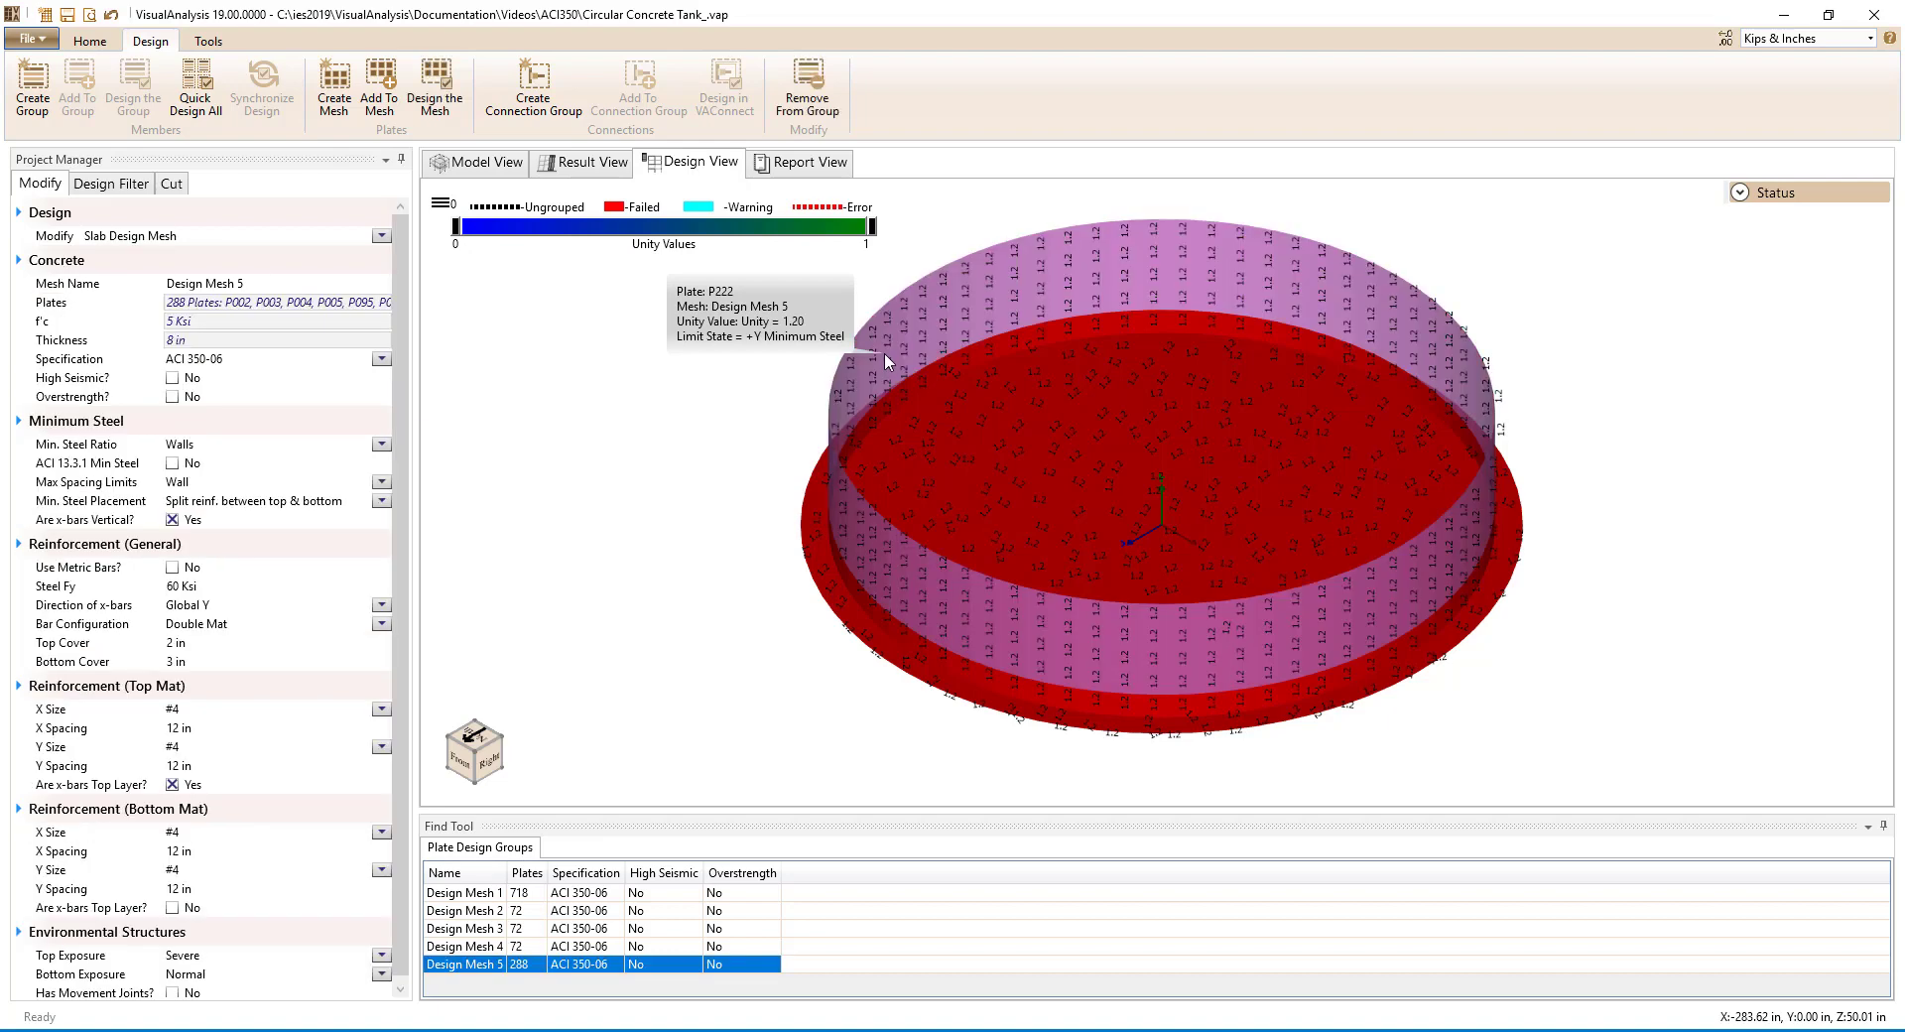
Optimize Design Mesh 5 with #4 max/min bars and 3 in increment, giving #4 @ 9 in y-bars.
click(436, 89)
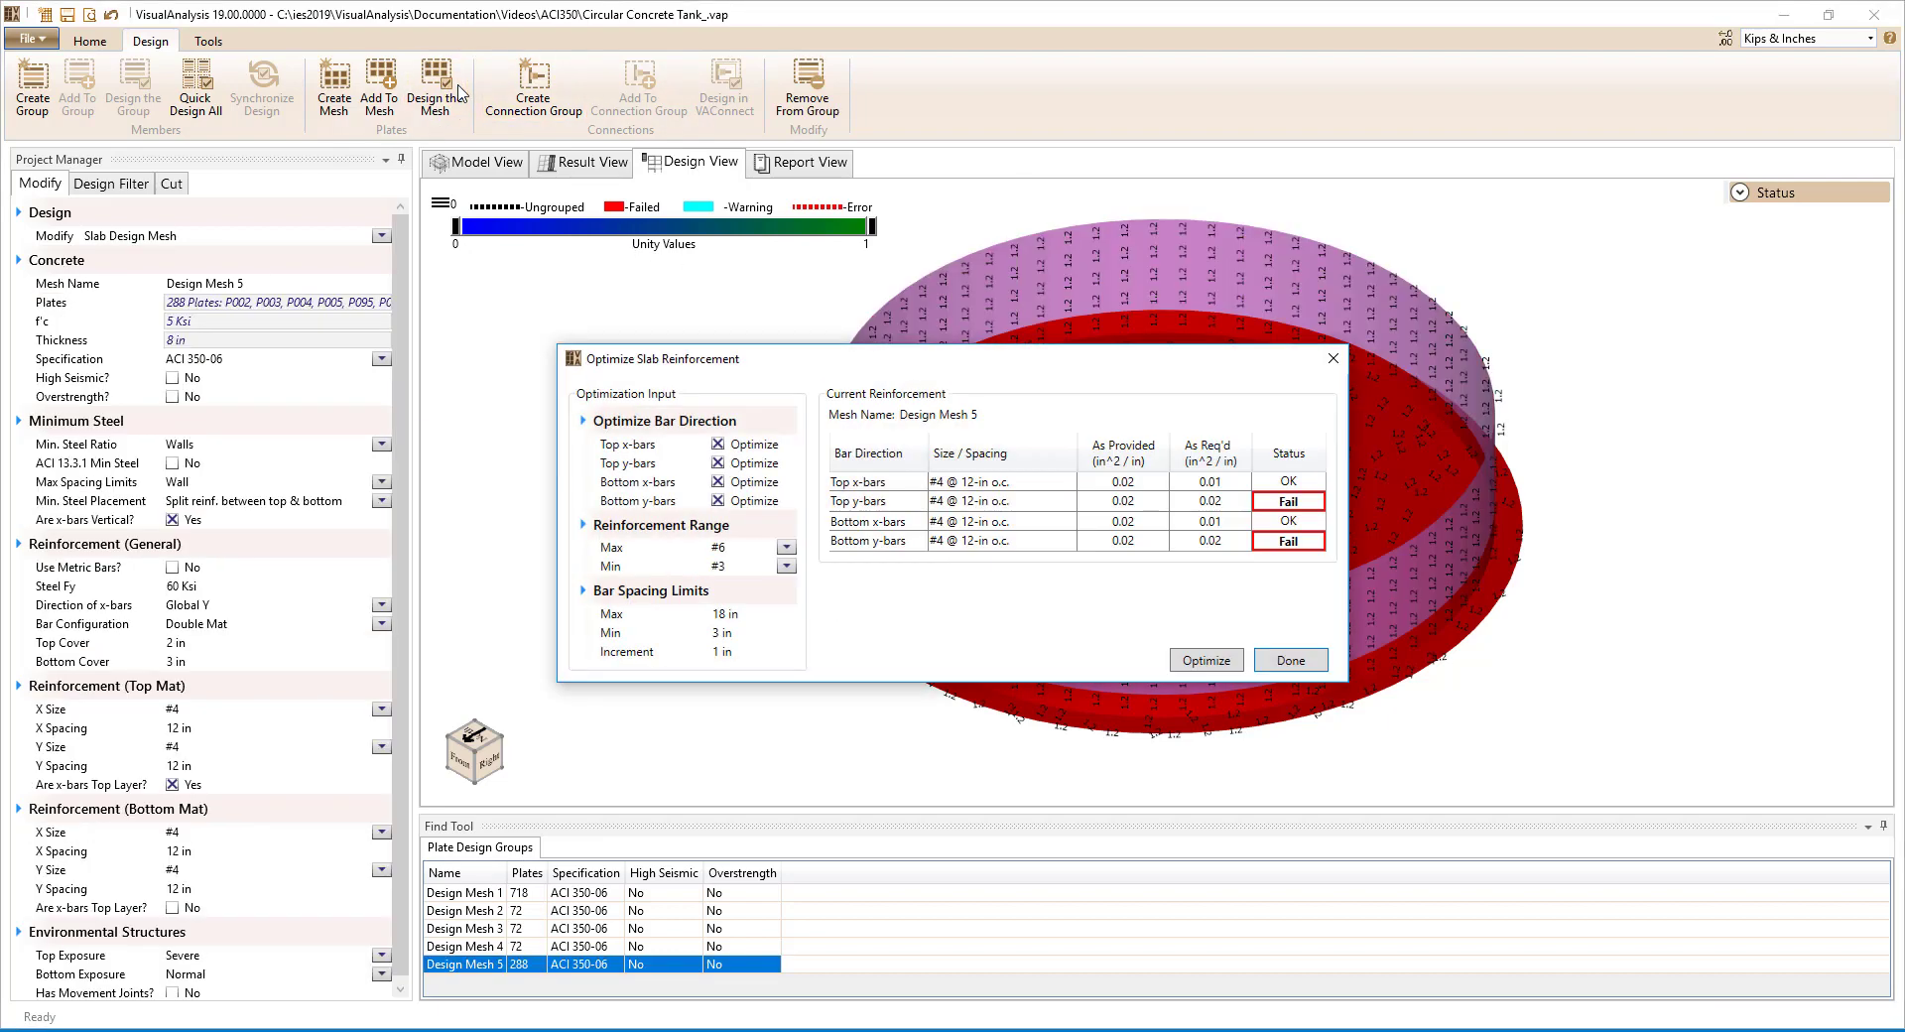
click(786, 547)
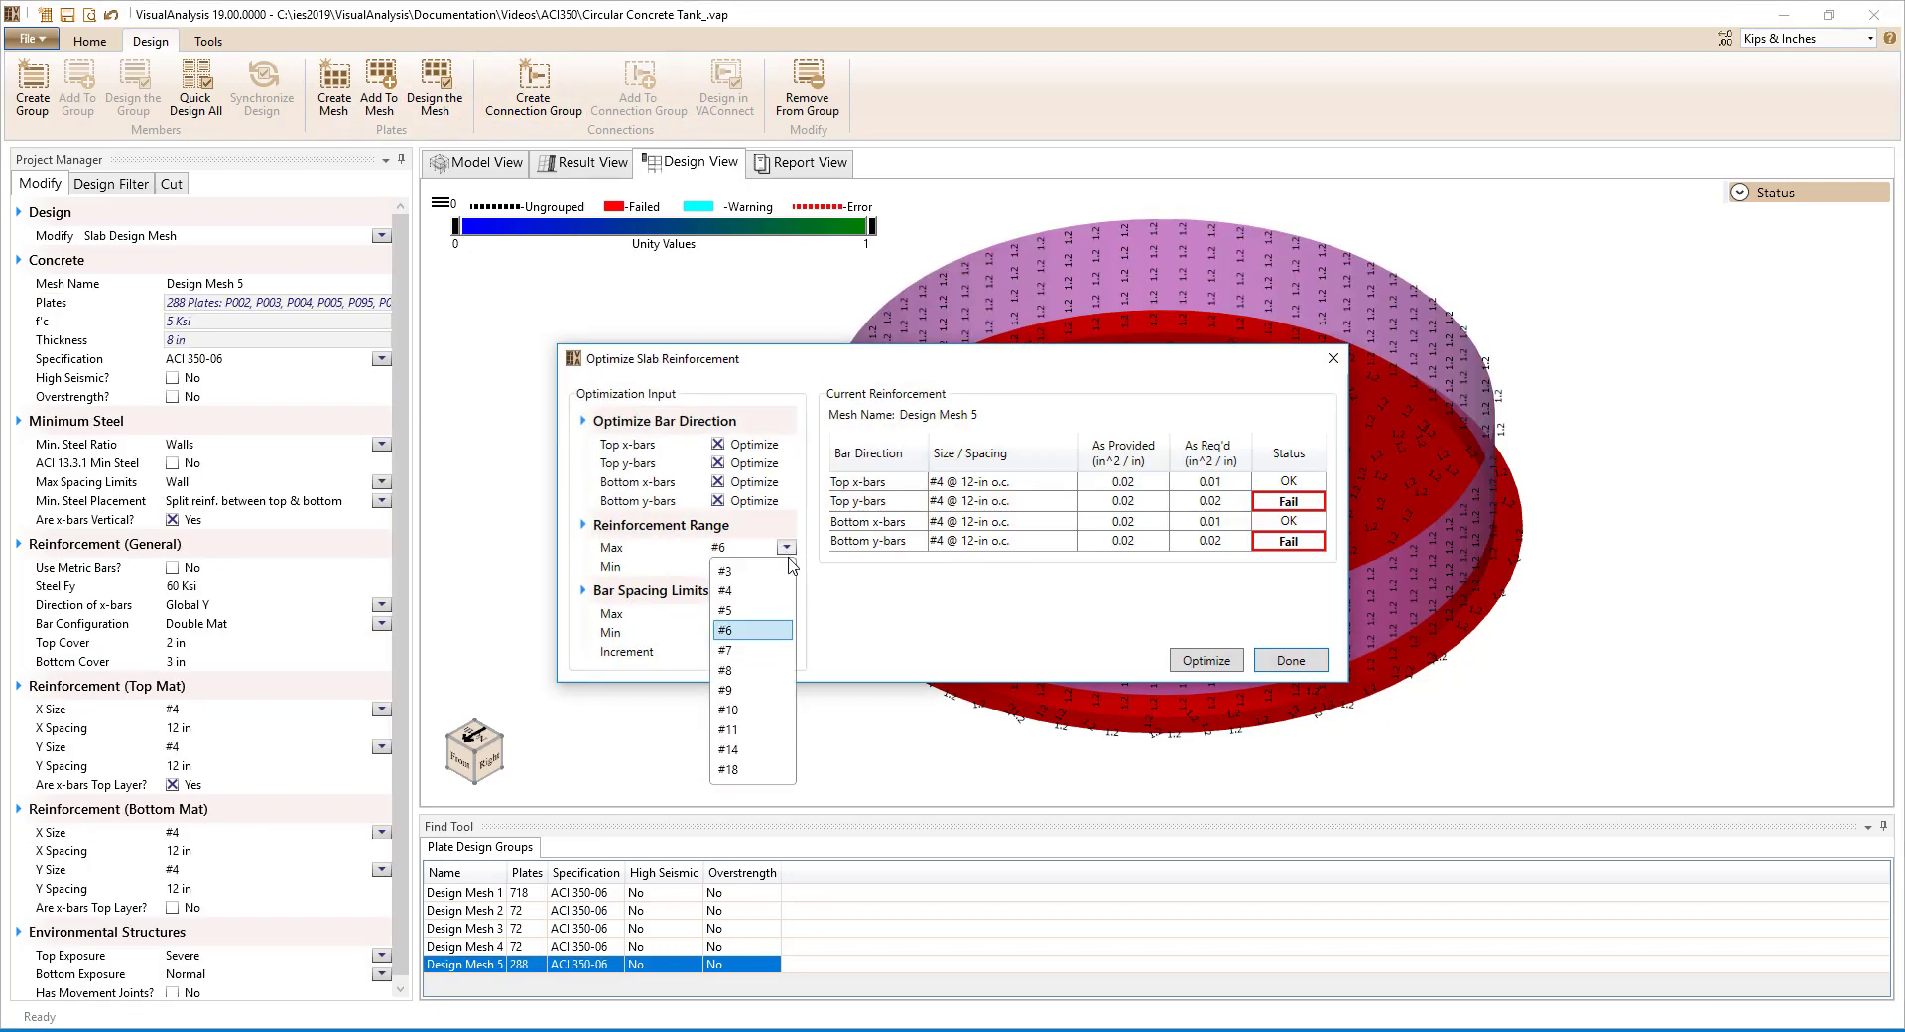
click(784, 591)
click(786, 566)
click(778, 609)
click(775, 647)
text(3)
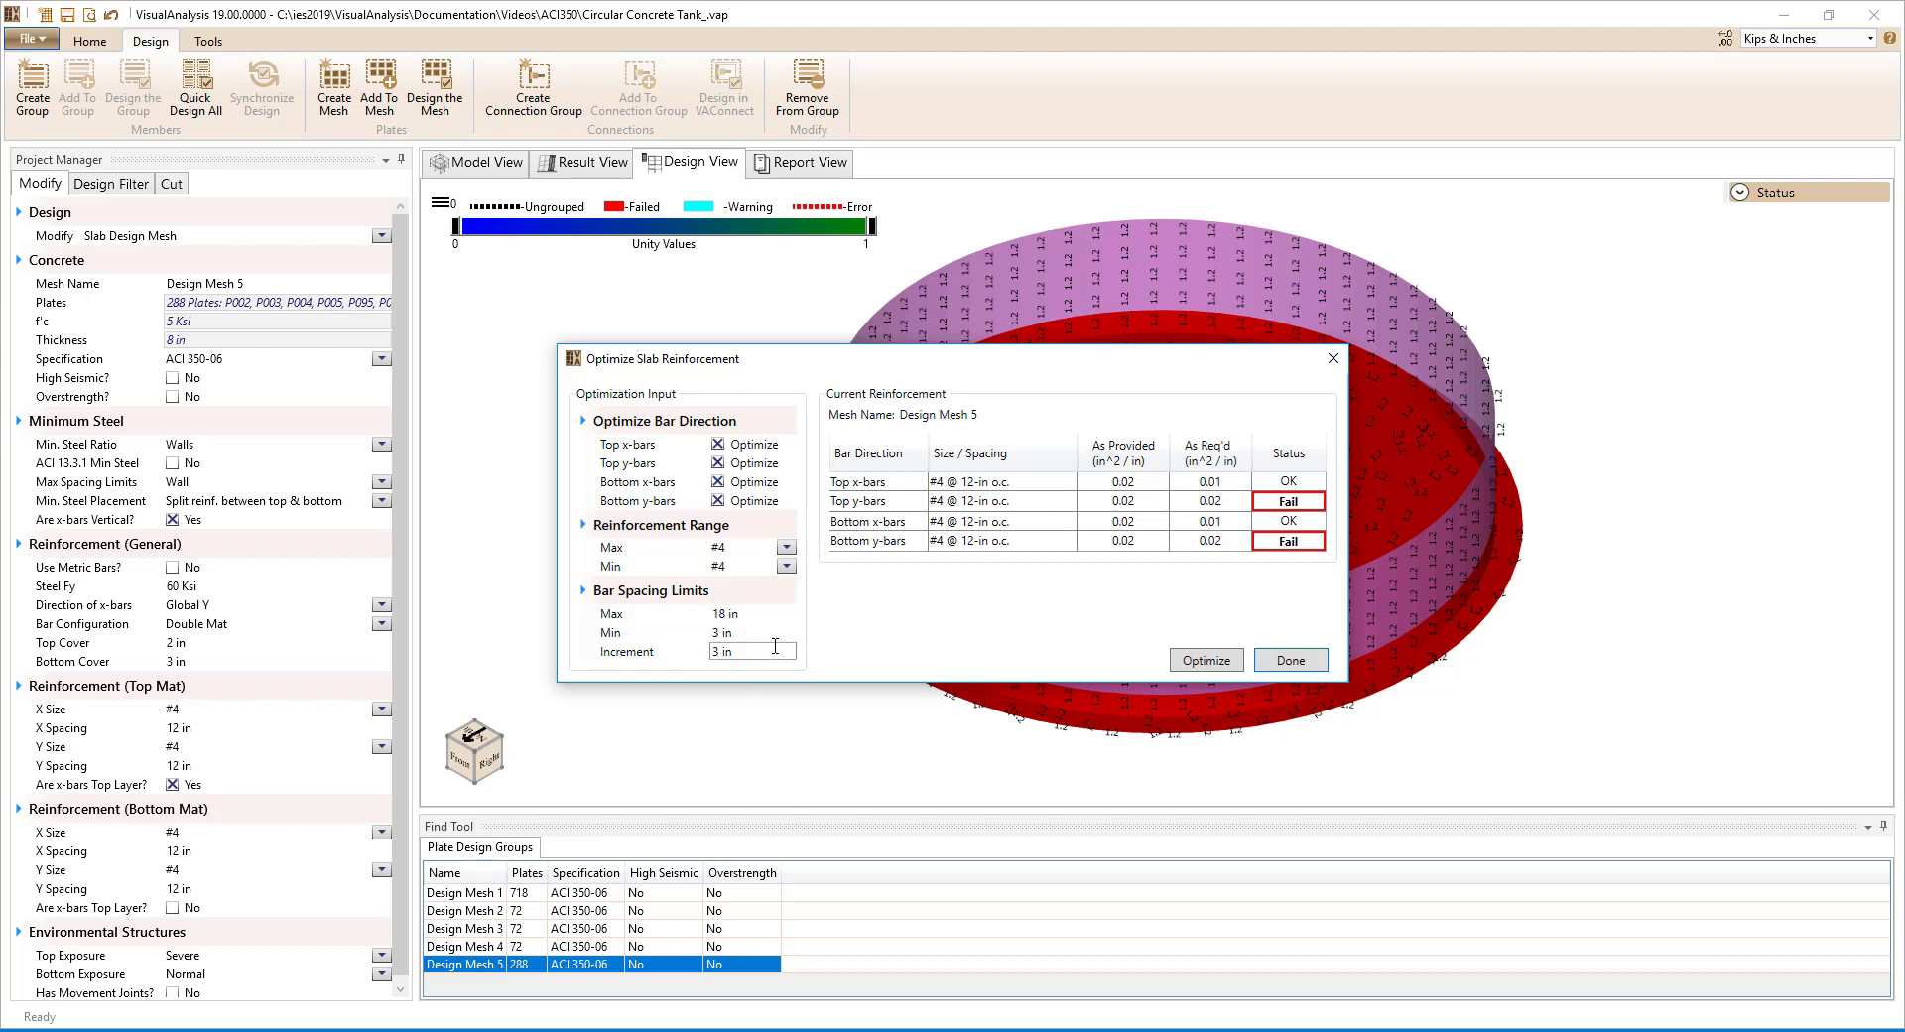
click(1186, 661)
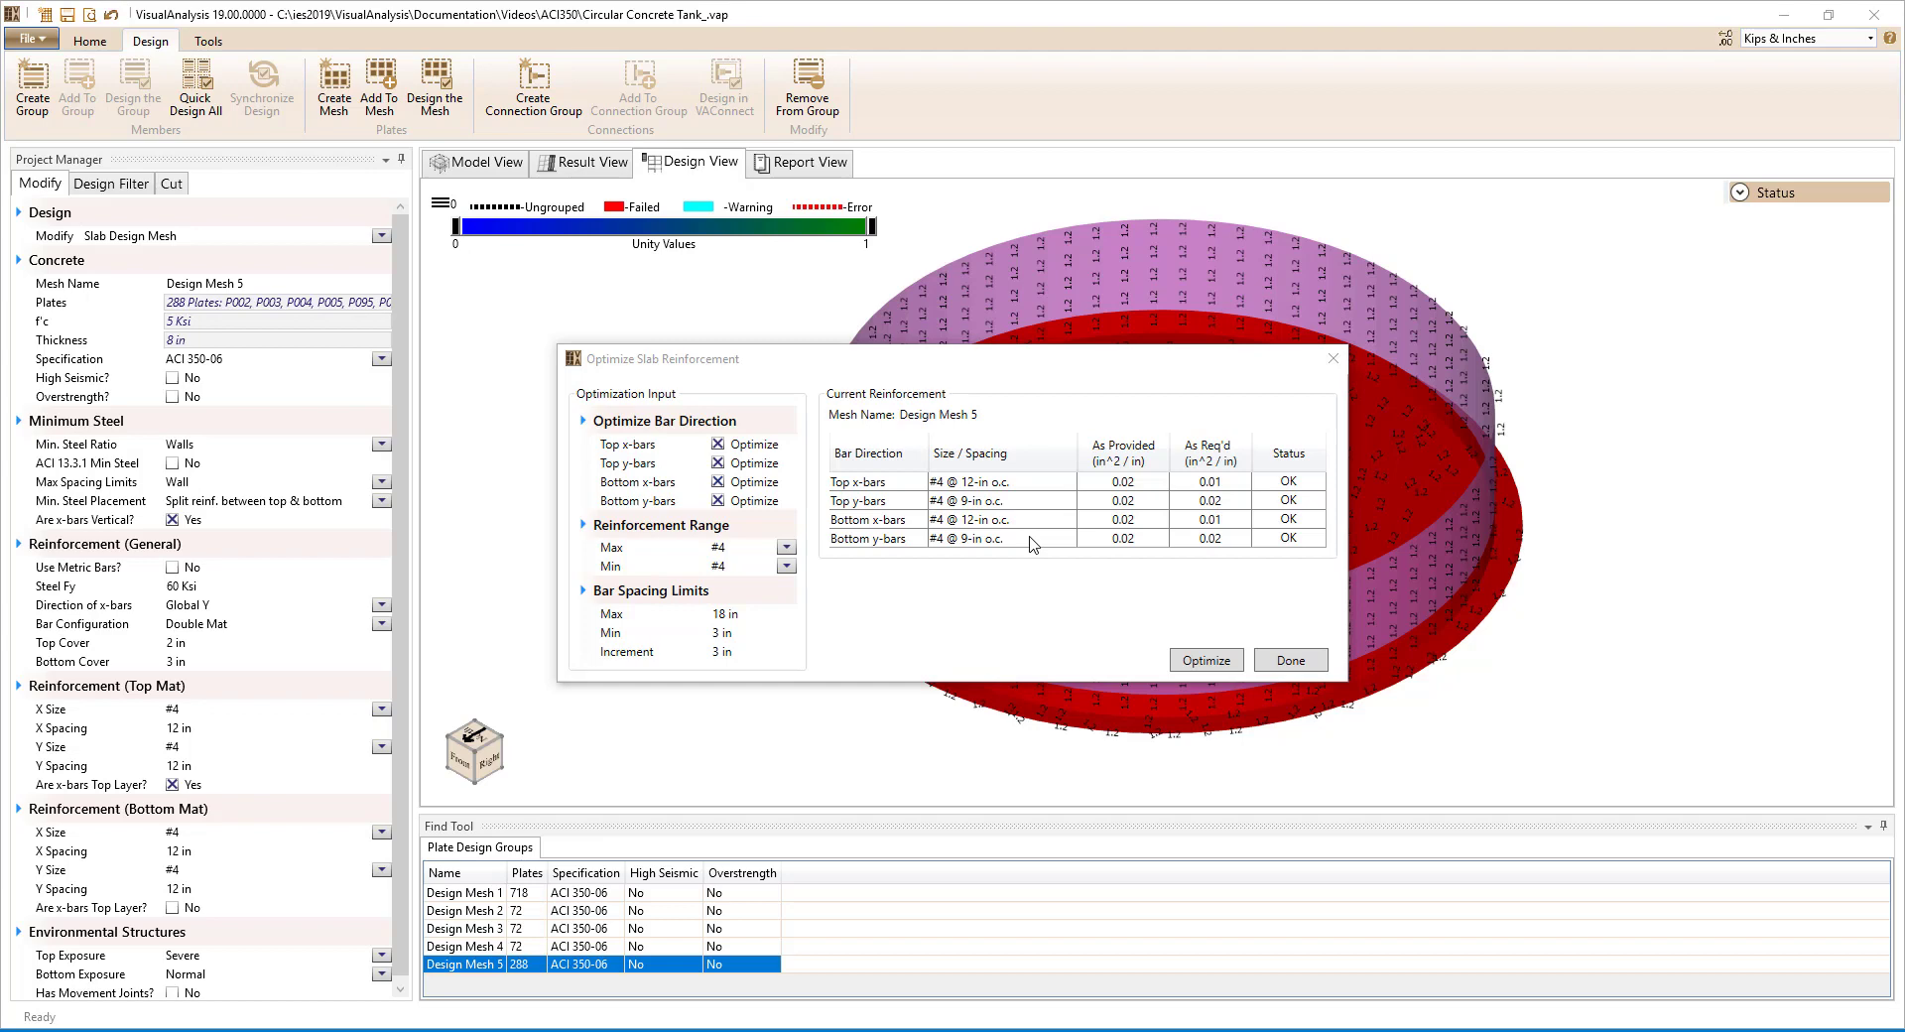
click(1283, 663)
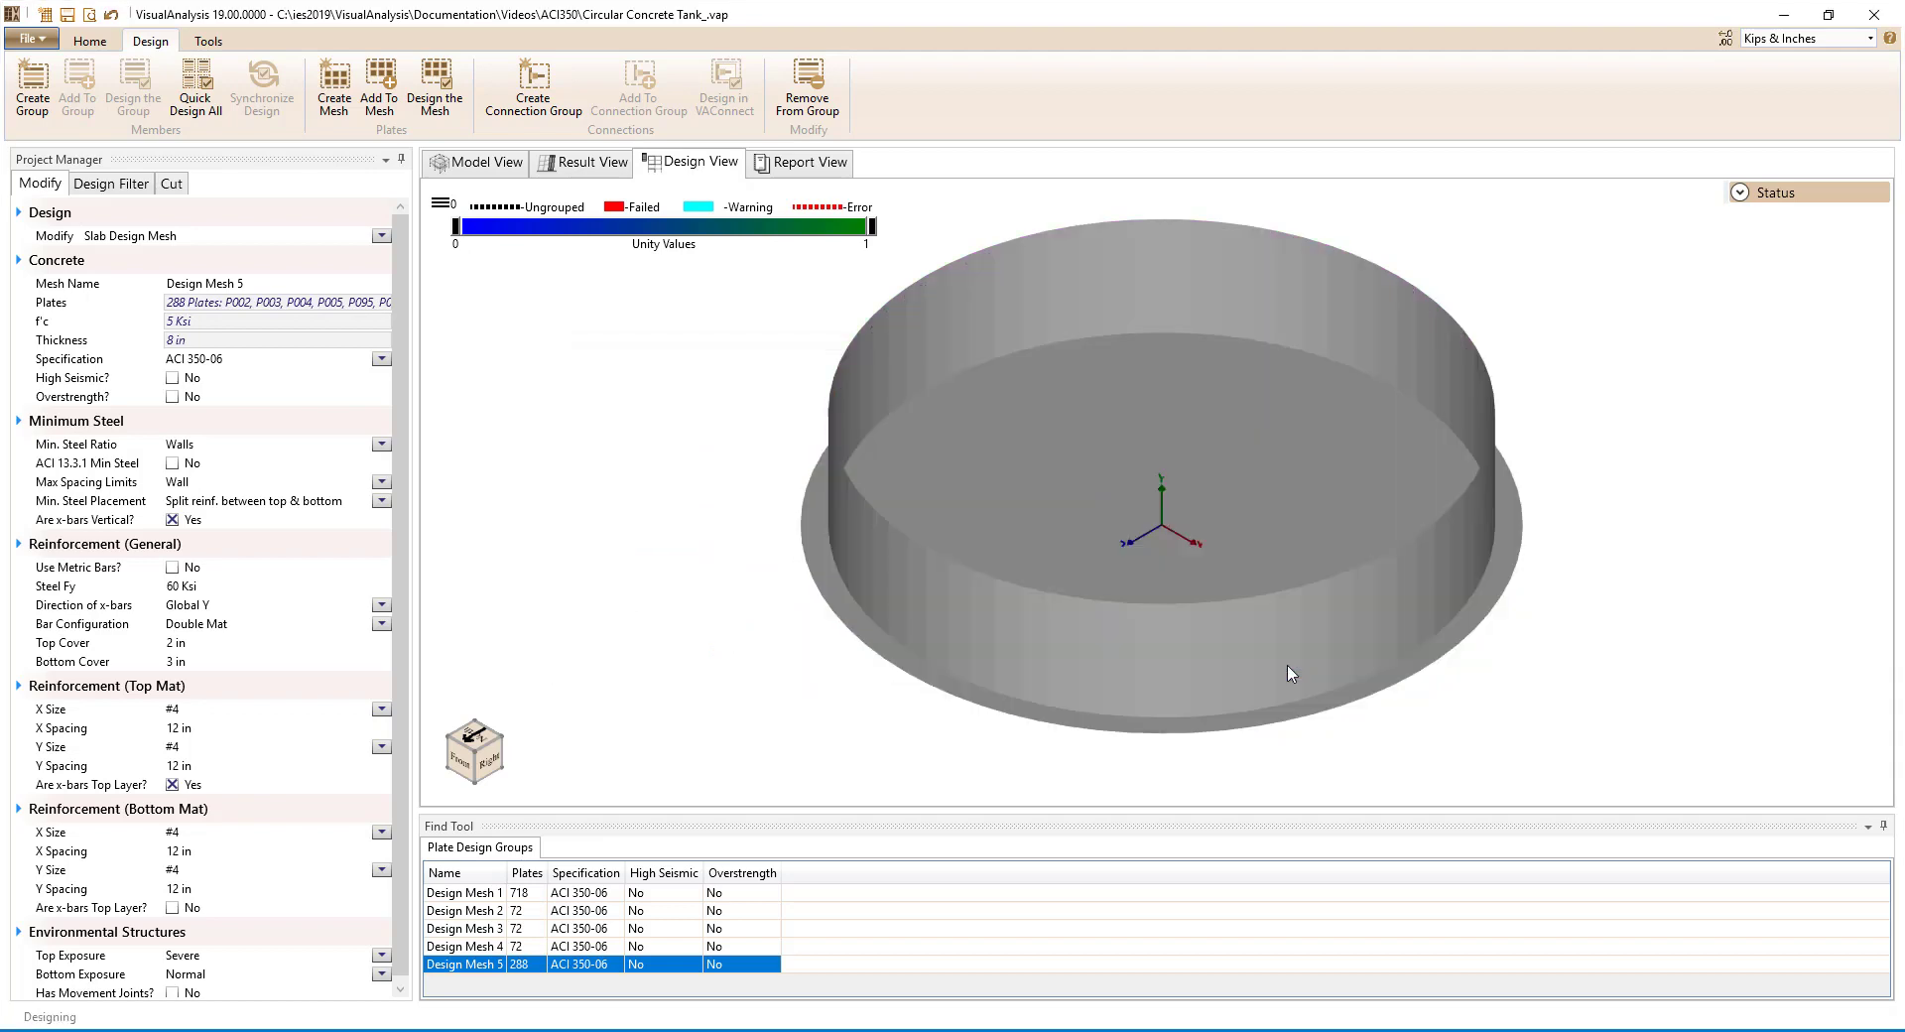
click(1289, 683)
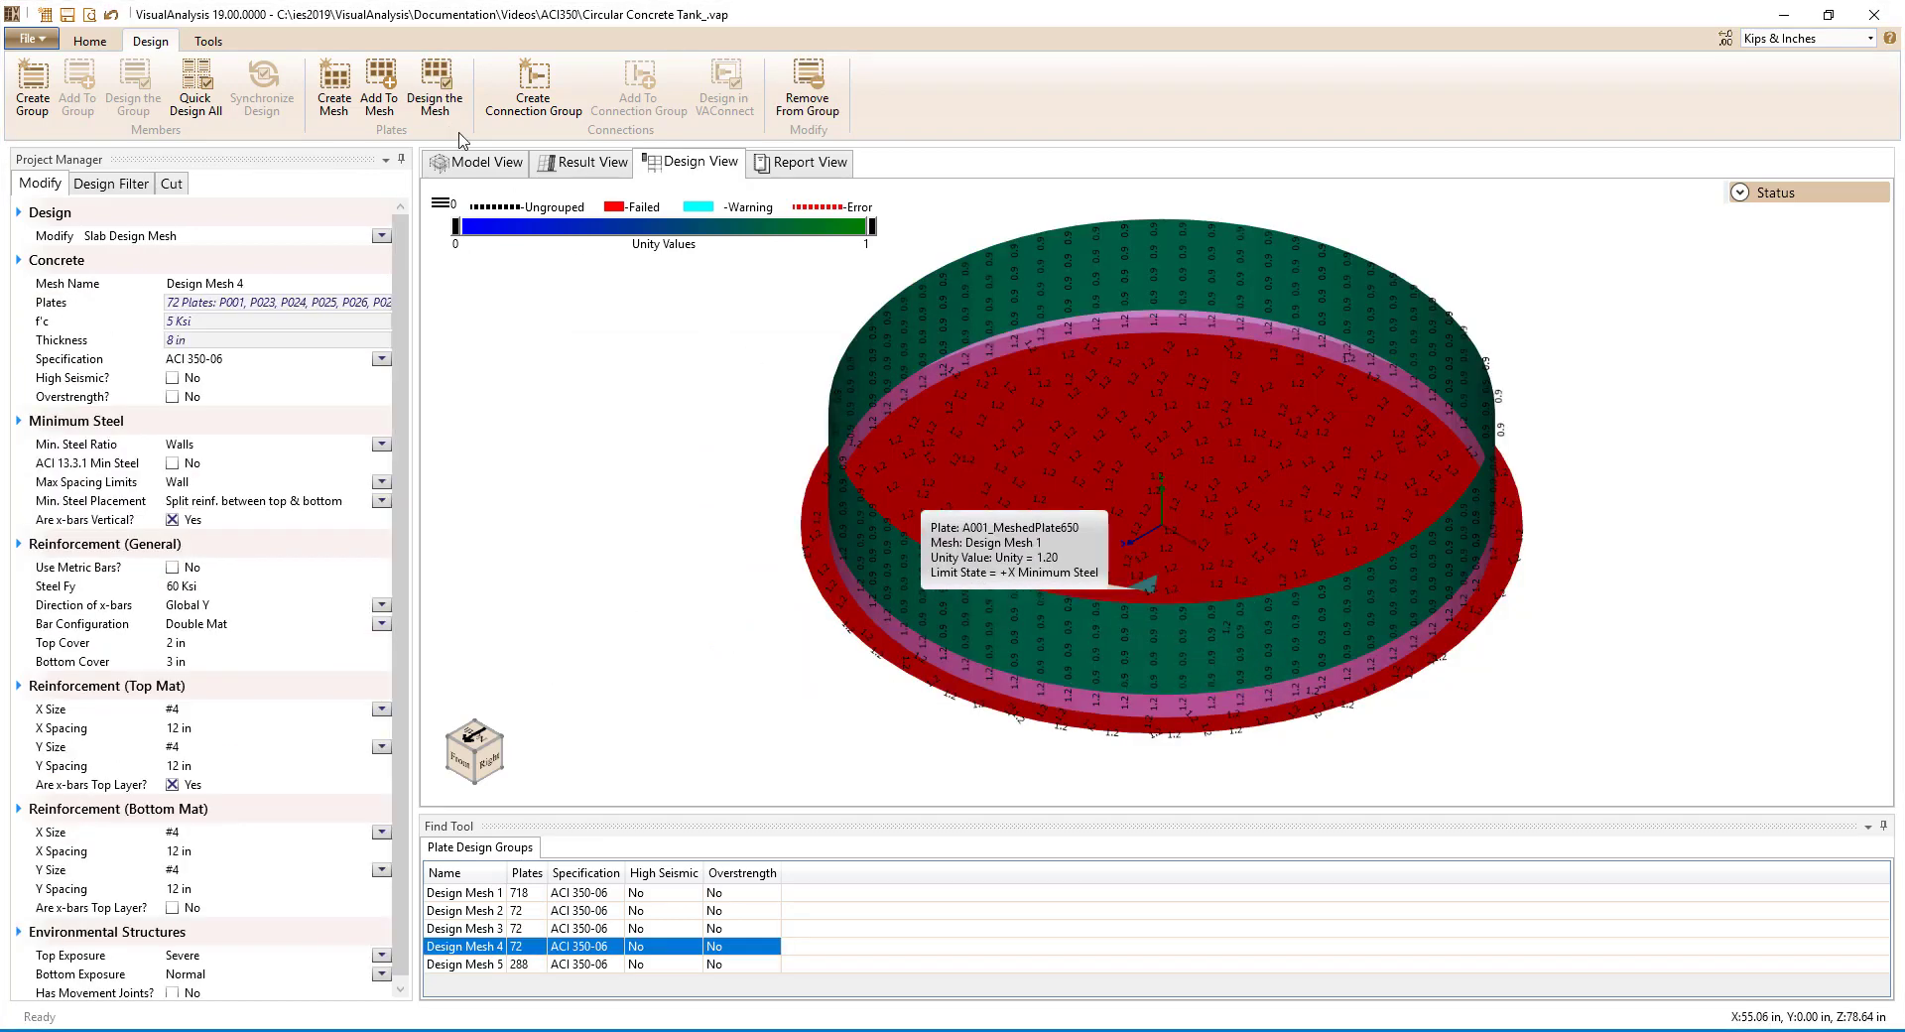
Optimize Design Mesh 4 with #4 max/min bars and a 3 in spacing increment.
click(449, 113)
click(786, 547)
click(764, 587)
click(786, 566)
click(769, 607)
click(755, 651)
text(3)
click(1194, 663)
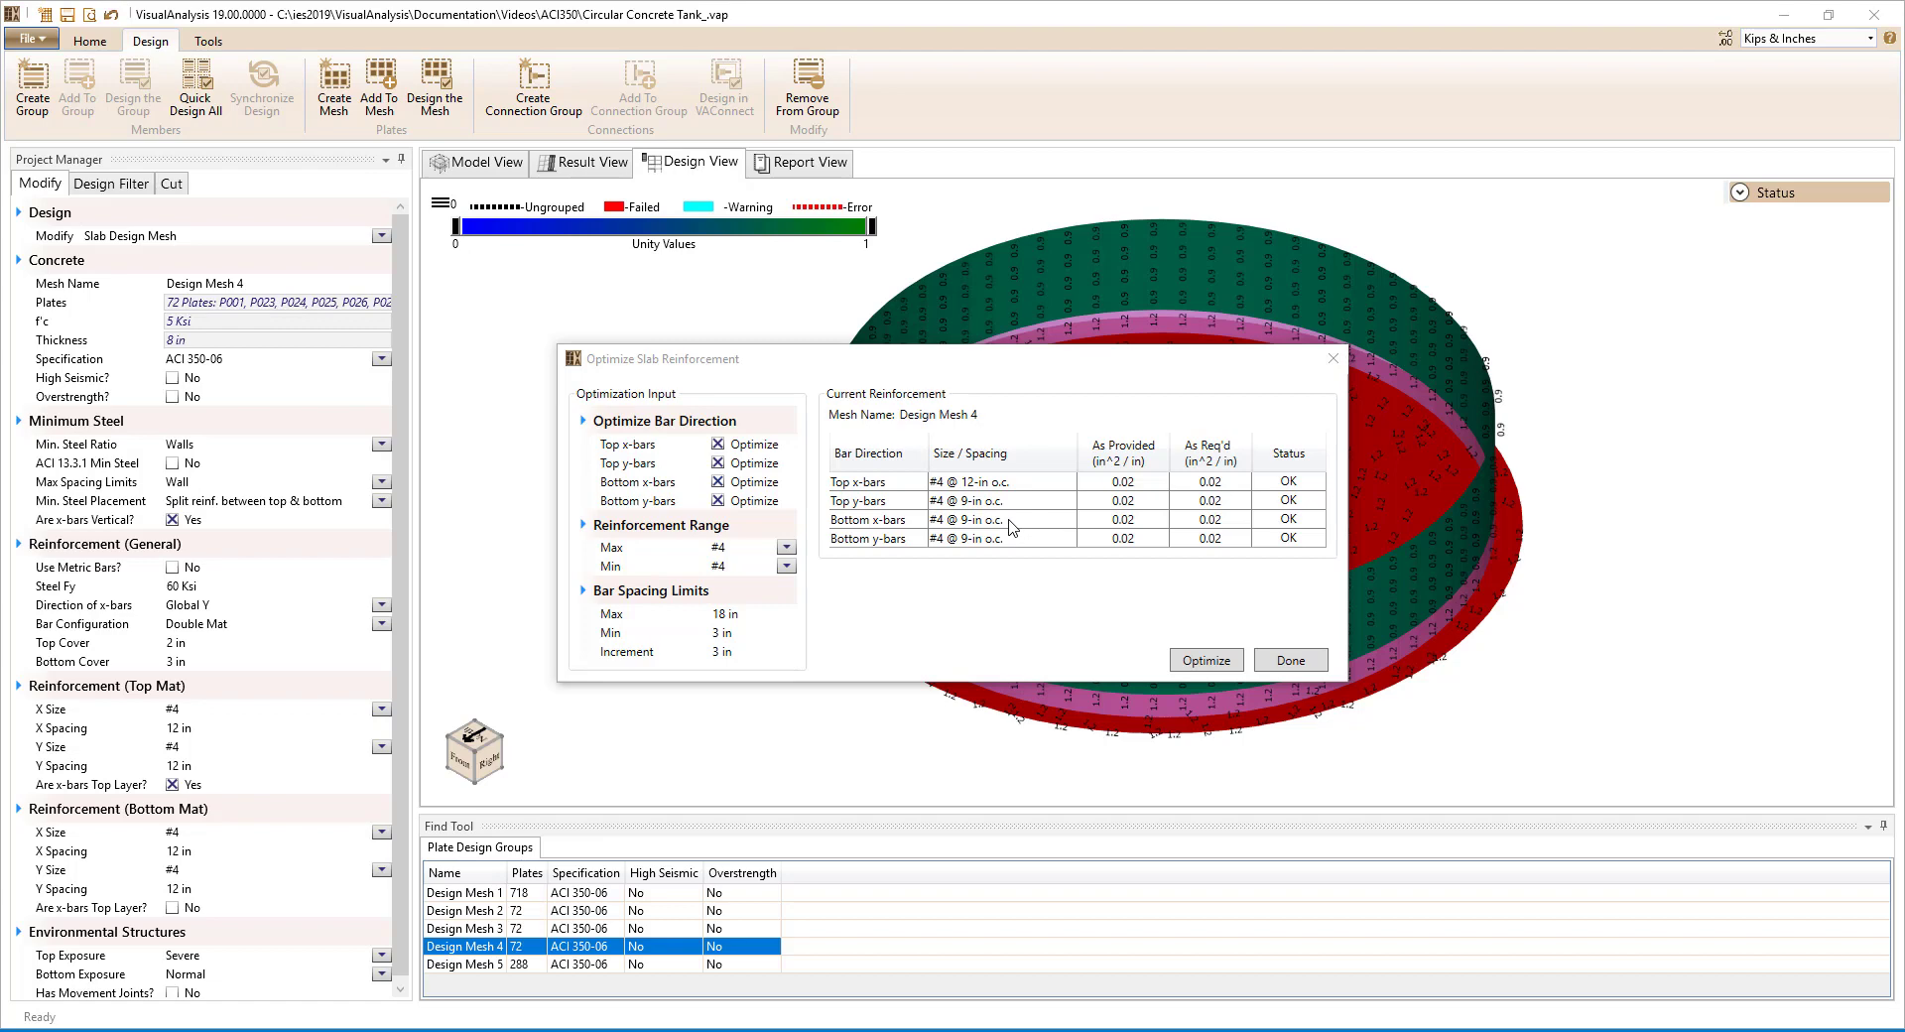
click(1289, 661)
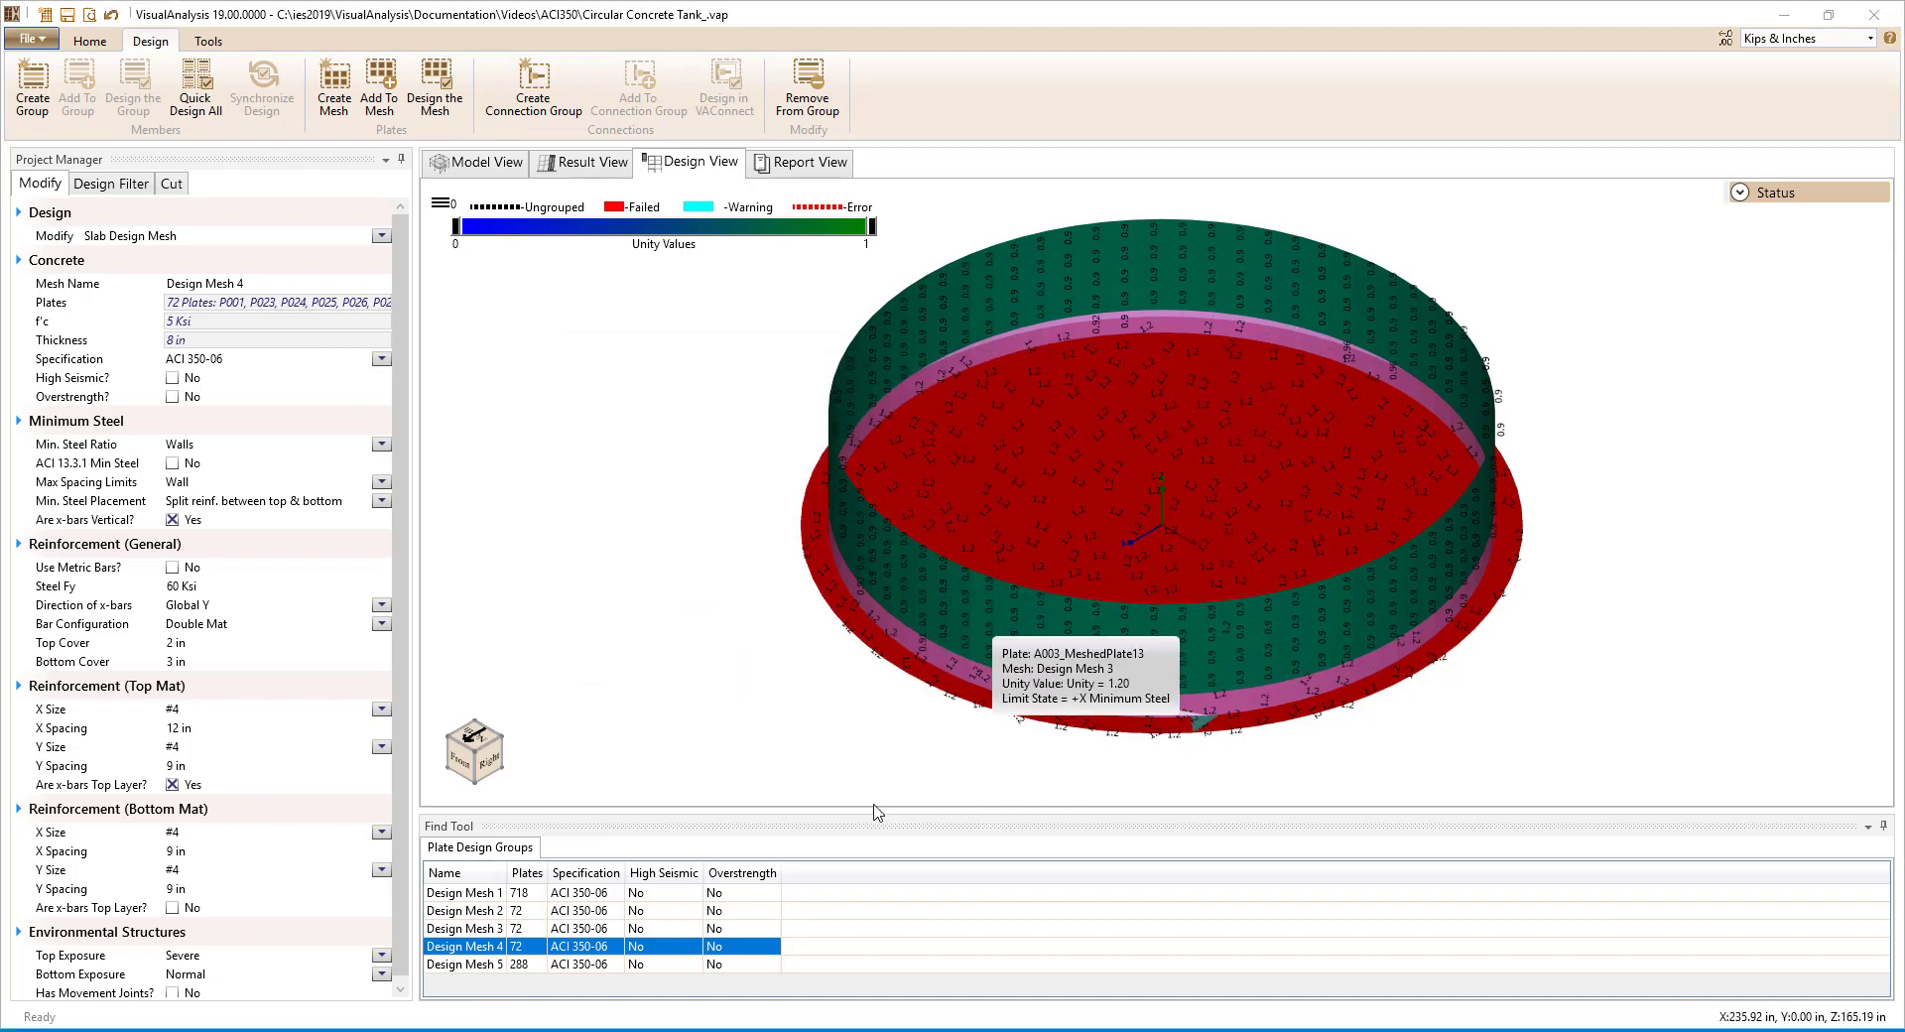
Tighten Design Mesh 4's bottom mat x-bar spacing to 6 in.
click(184, 850)
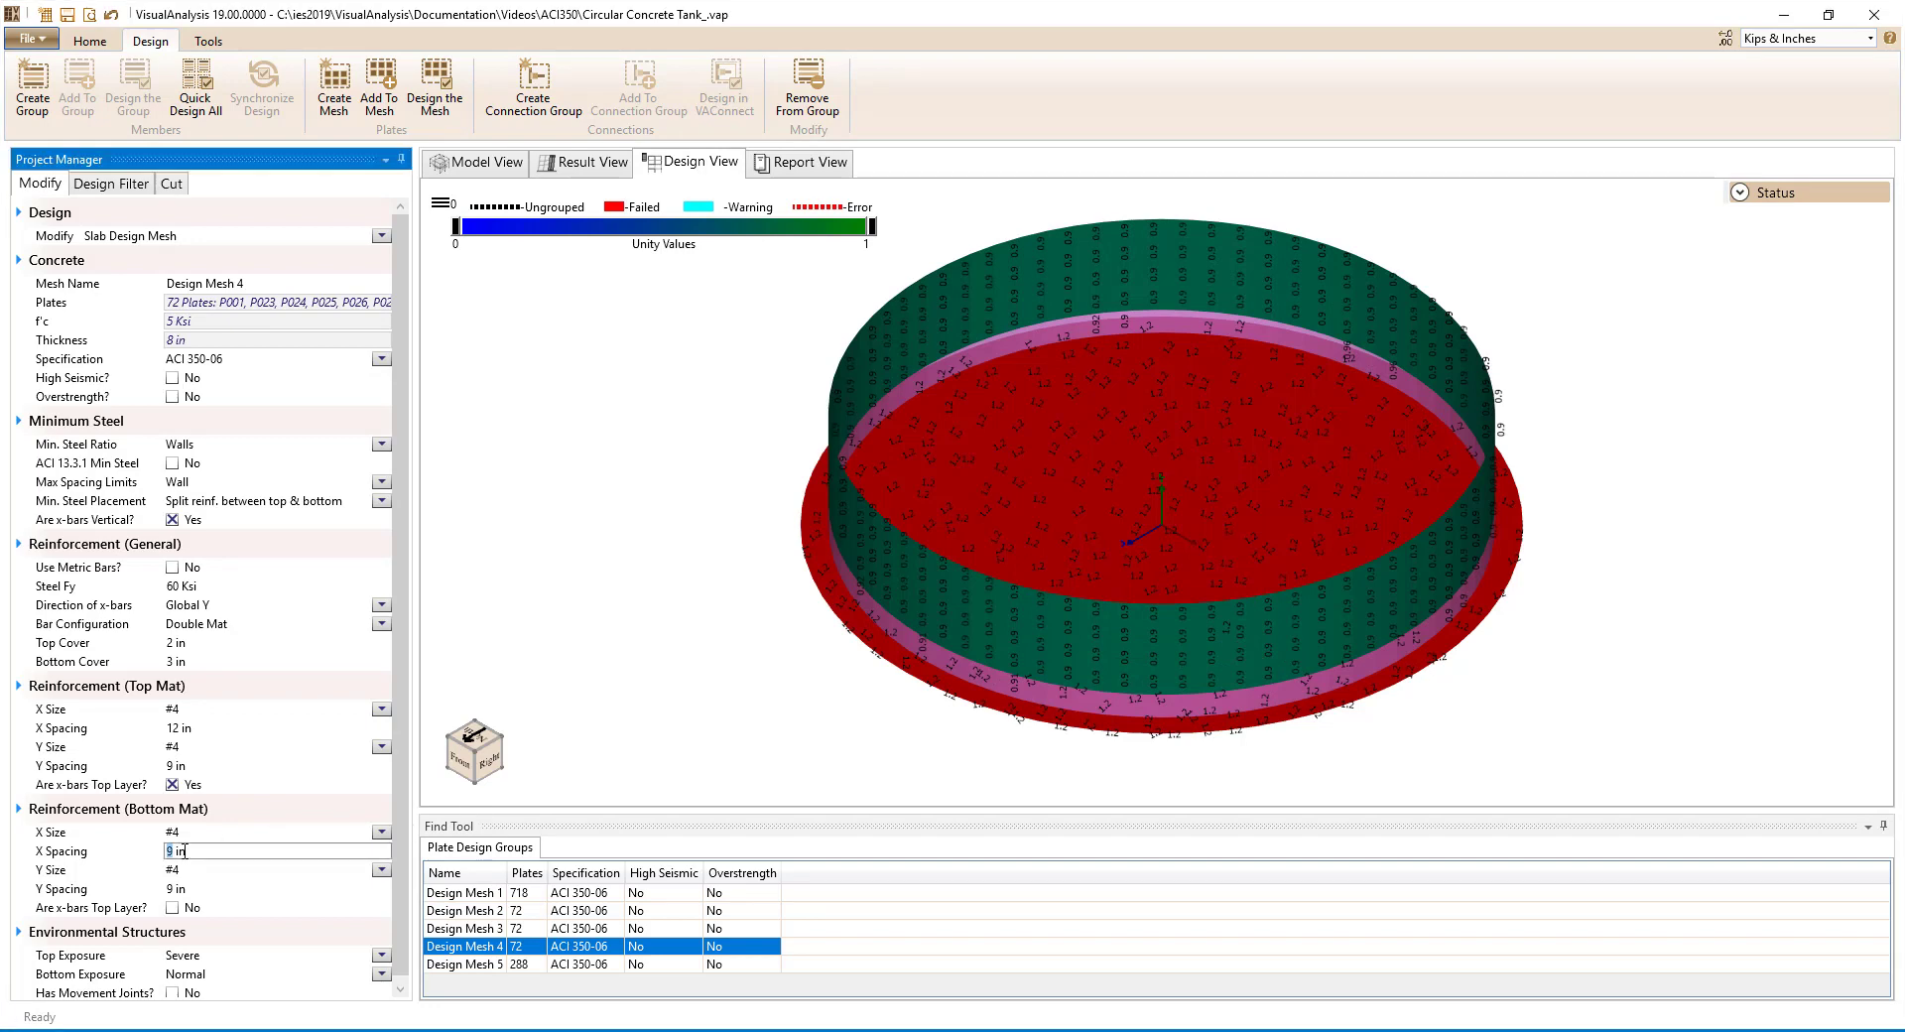
text(6)
key(Tab)
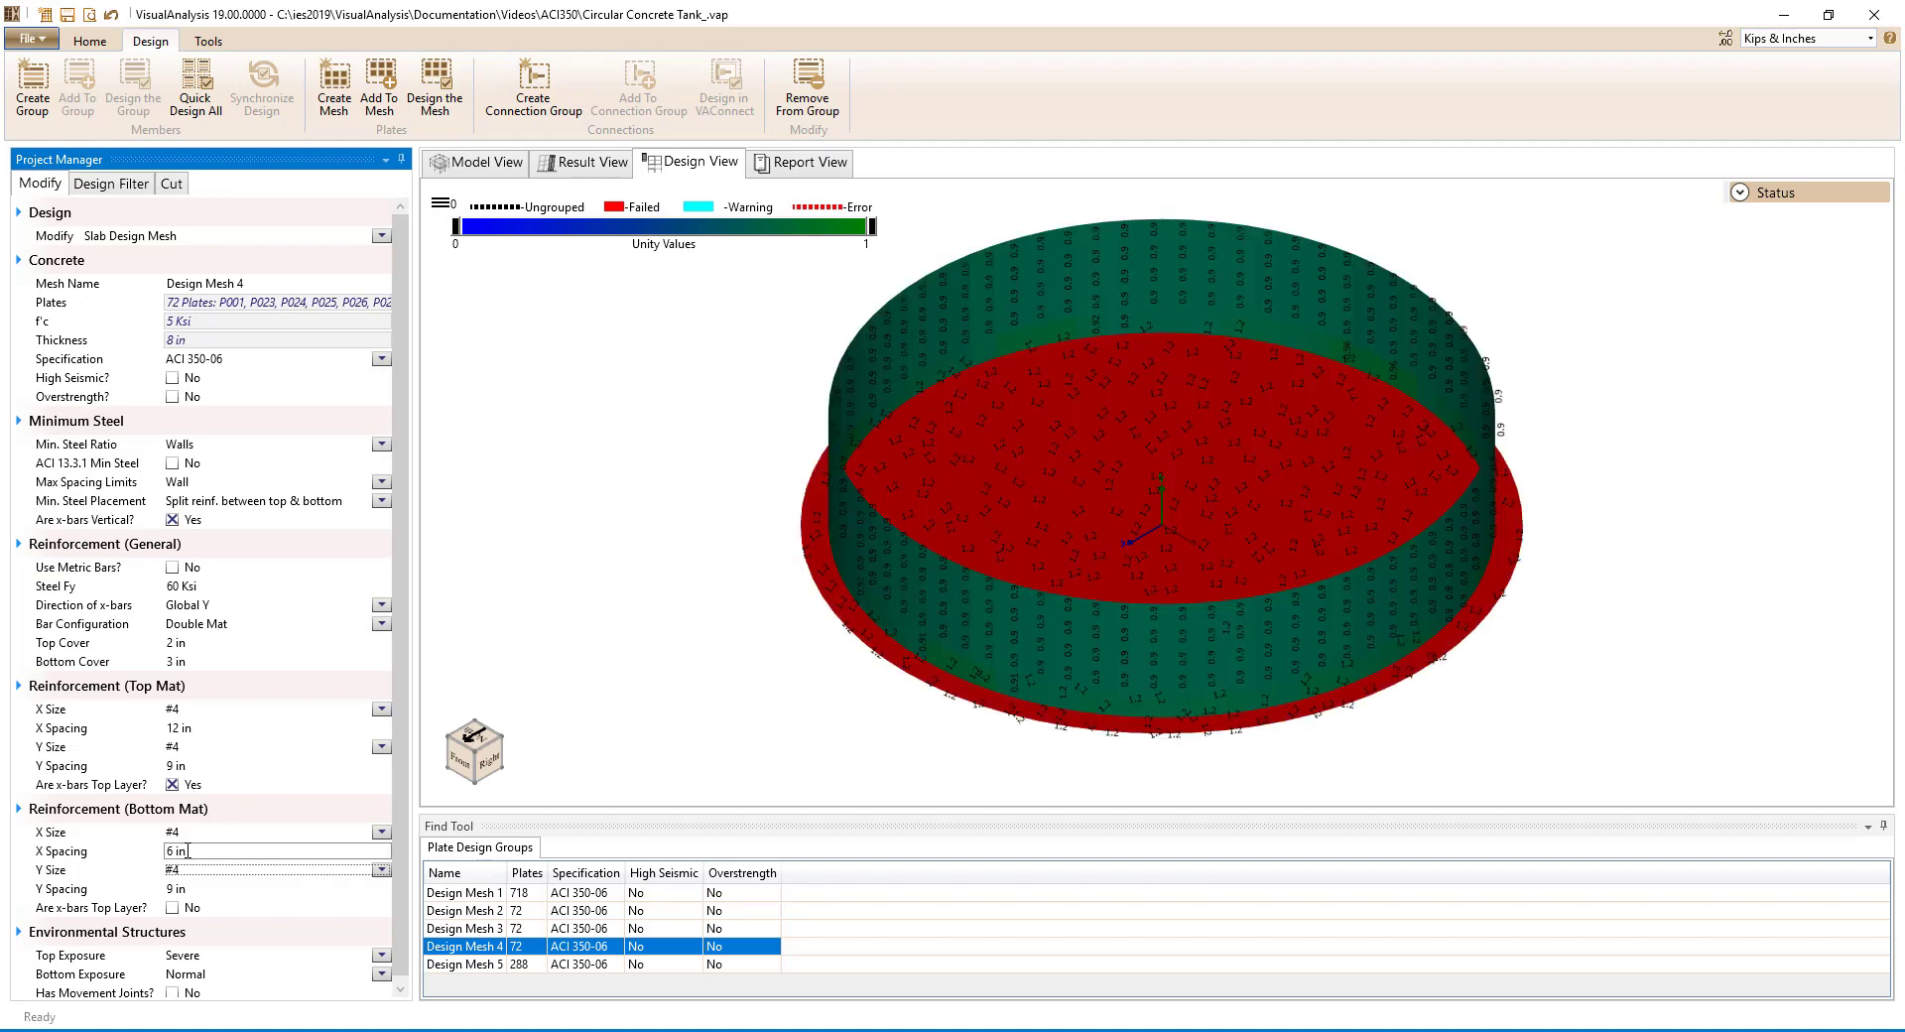
click(470, 901)
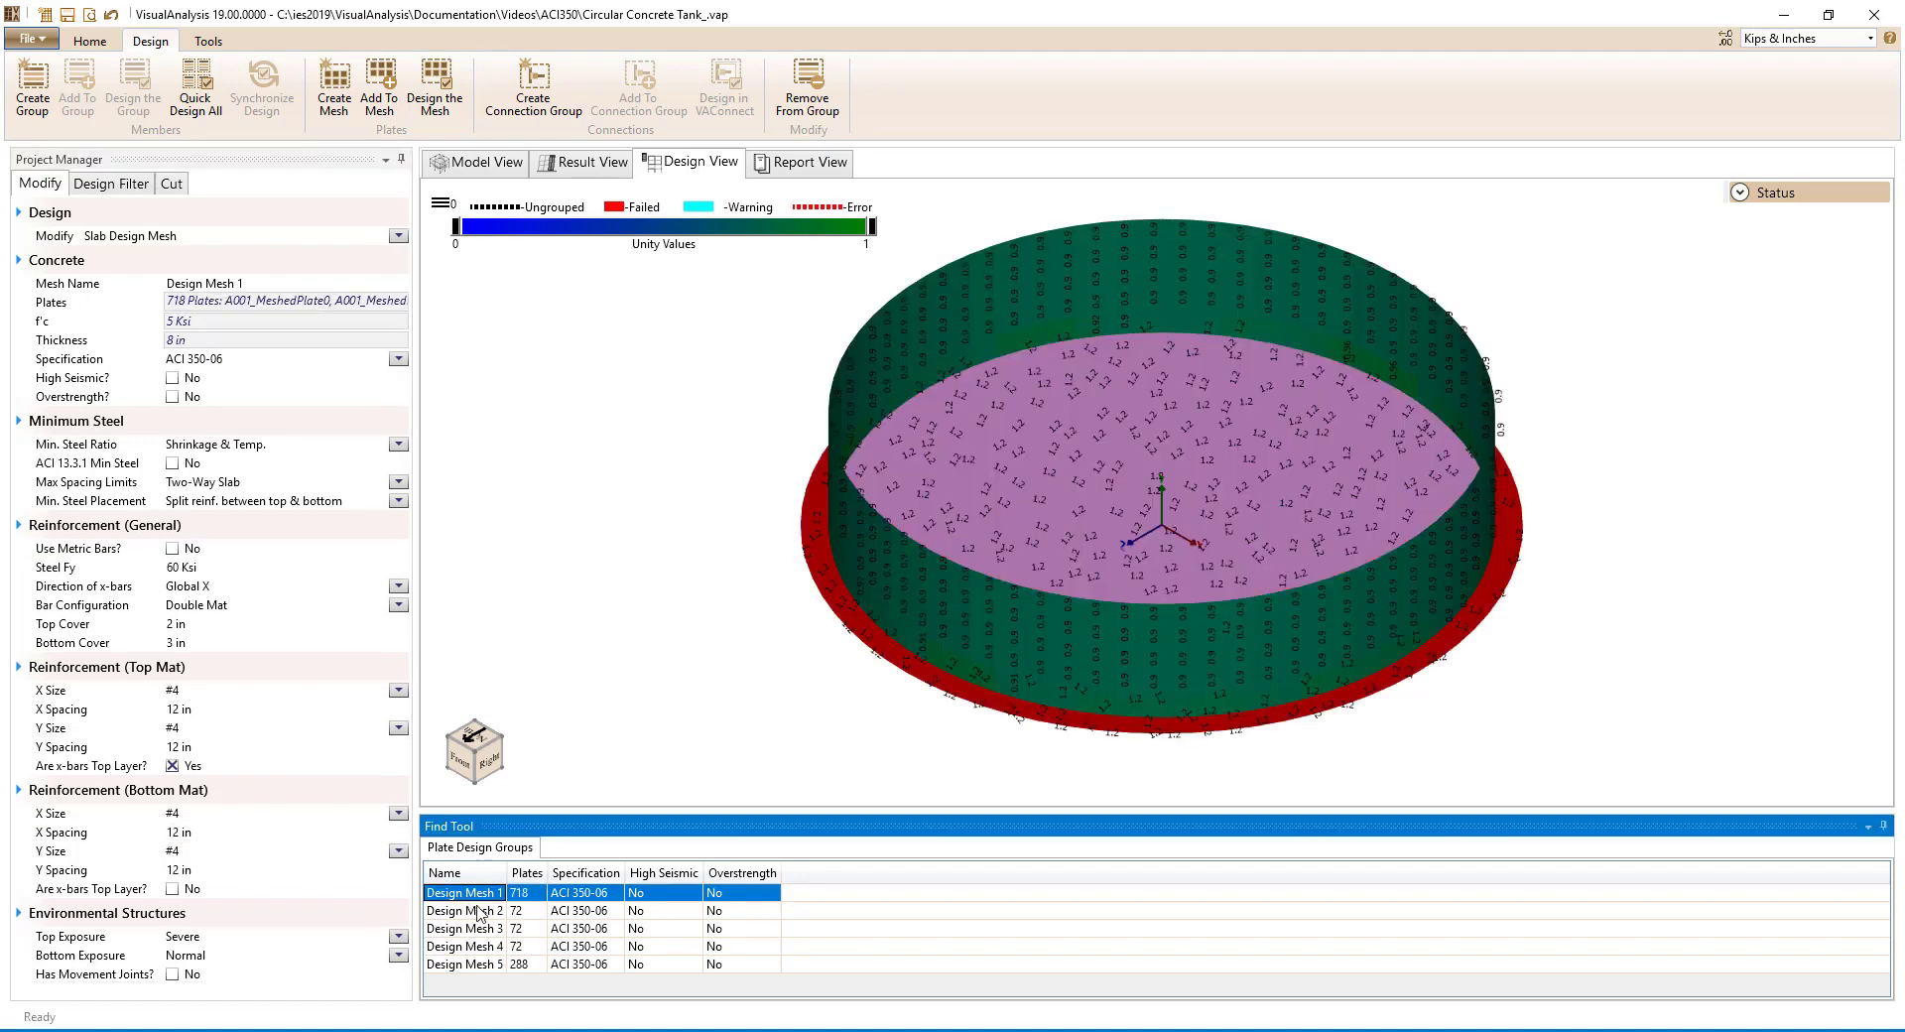
Set top and bottom mat x and y bar spacing to 9 in for Design Meshes 1–3.
shift+click(476, 912)
shift+click(479, 930)
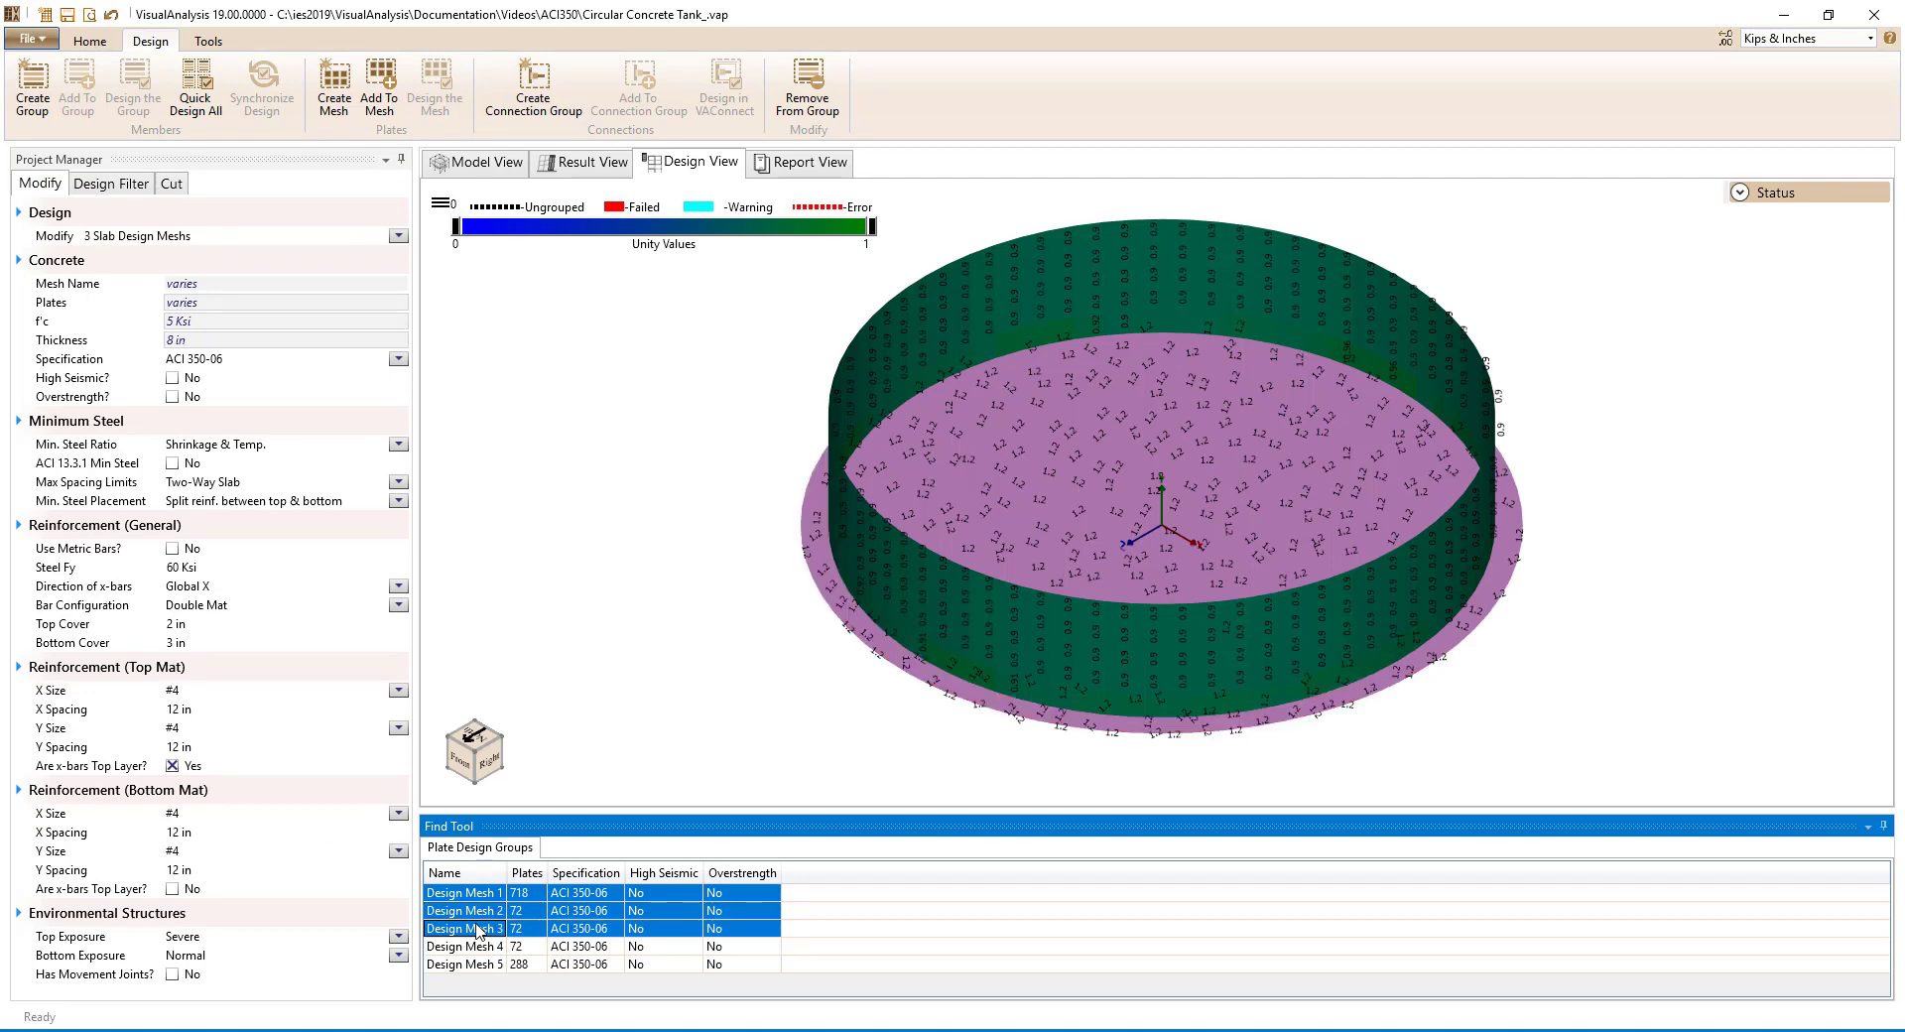
click(239, 709)
text(9)
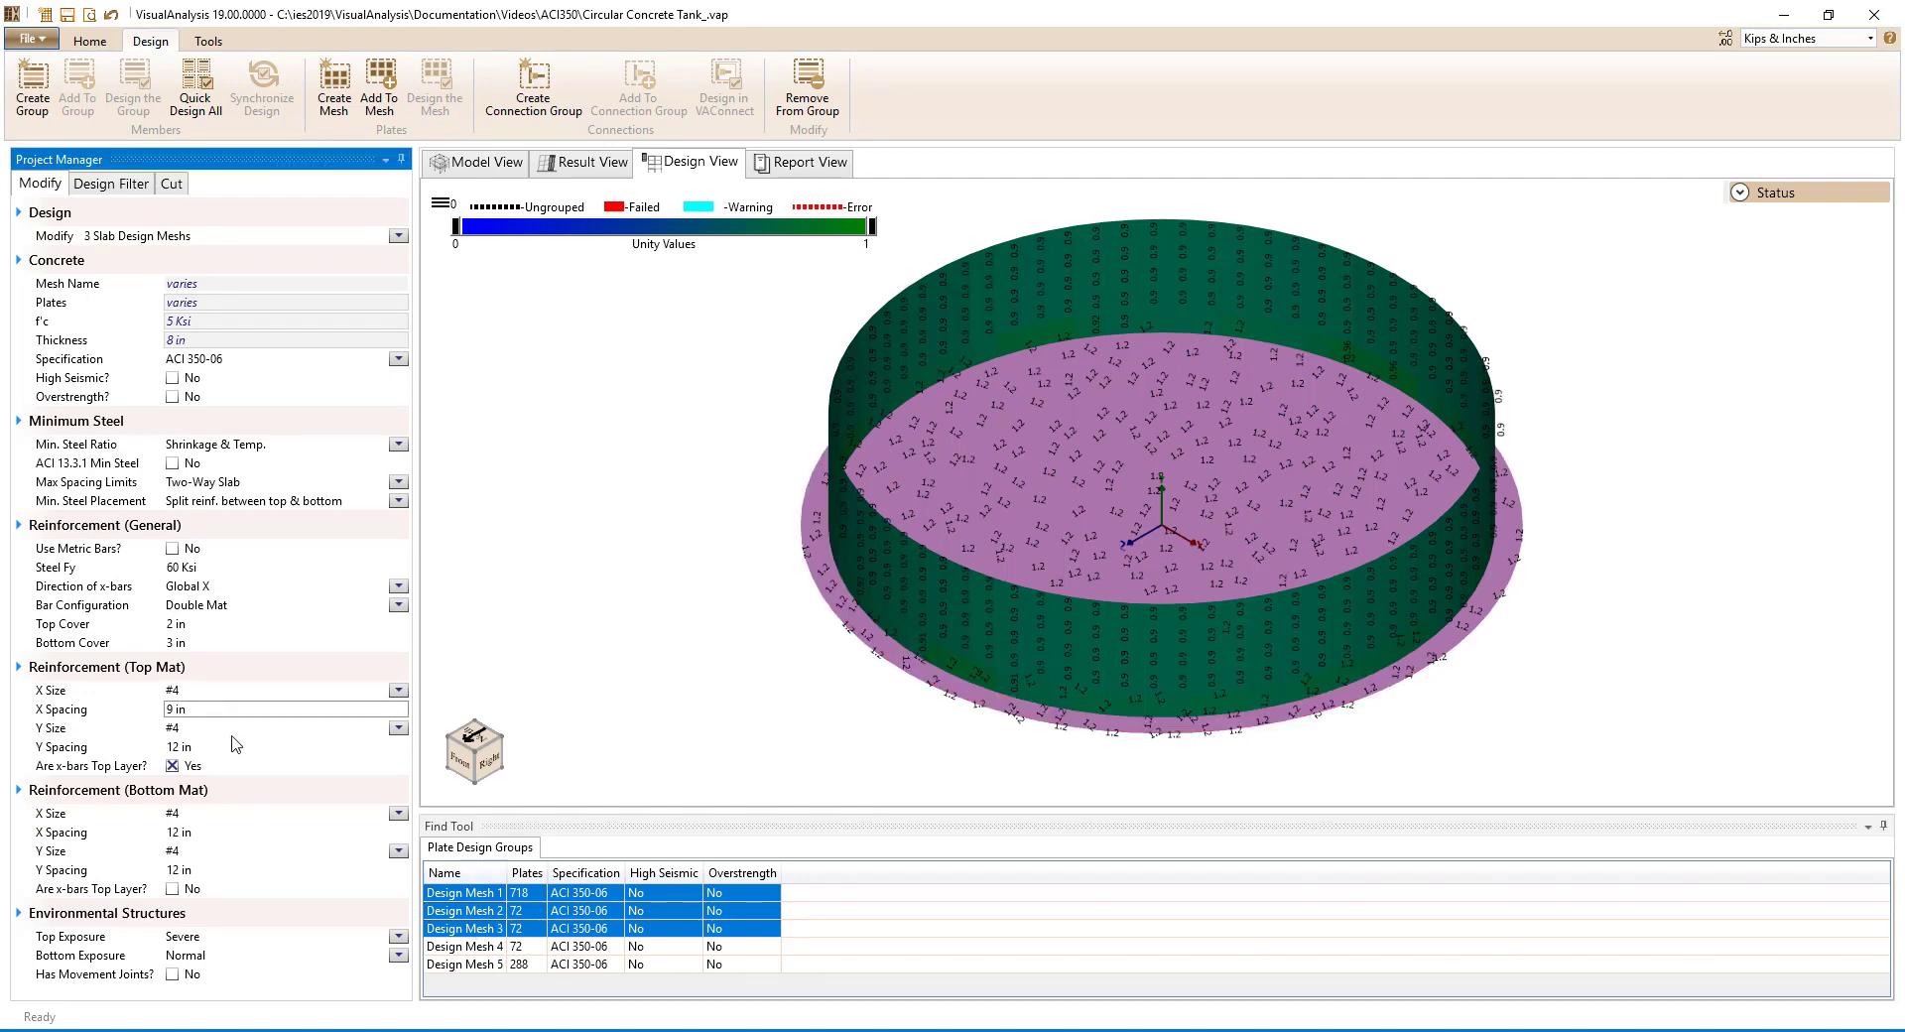
click(229, 747)
text(9)
click(253, 833)
text(9)
click(228, 870)
text(9)
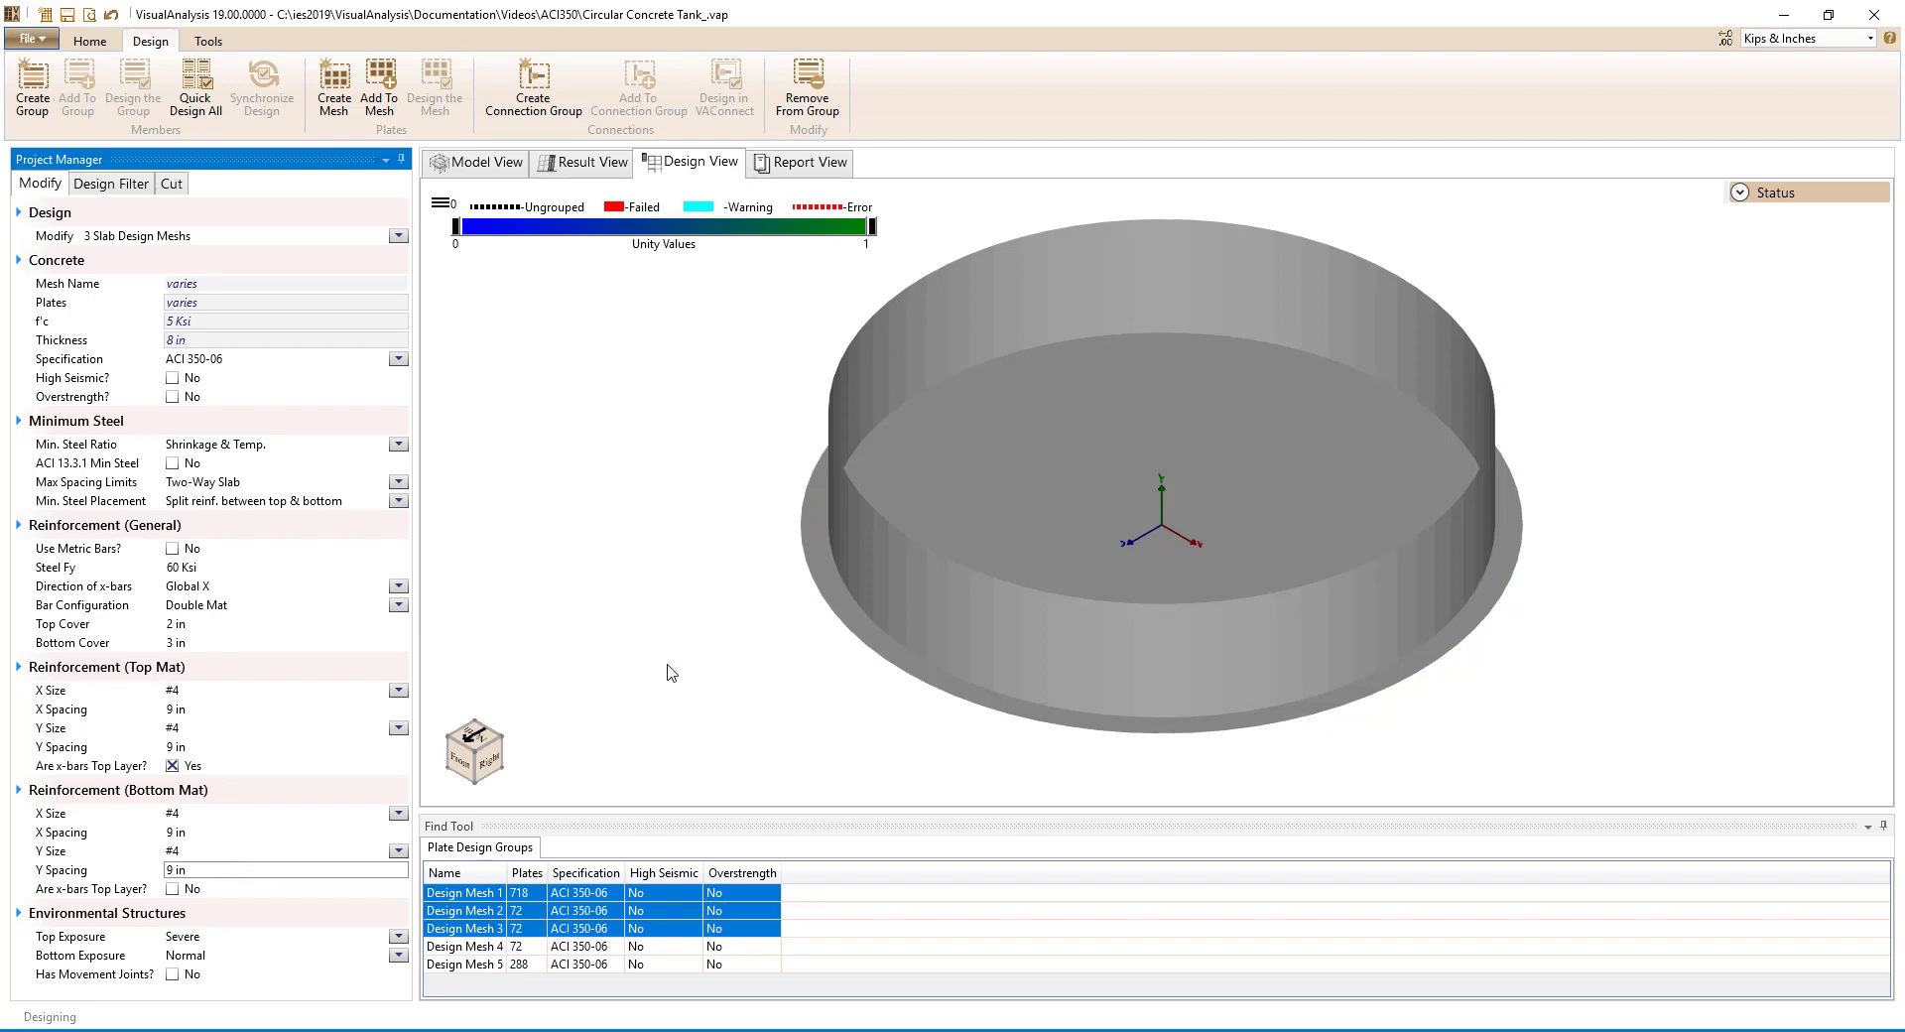
click(671, 673)
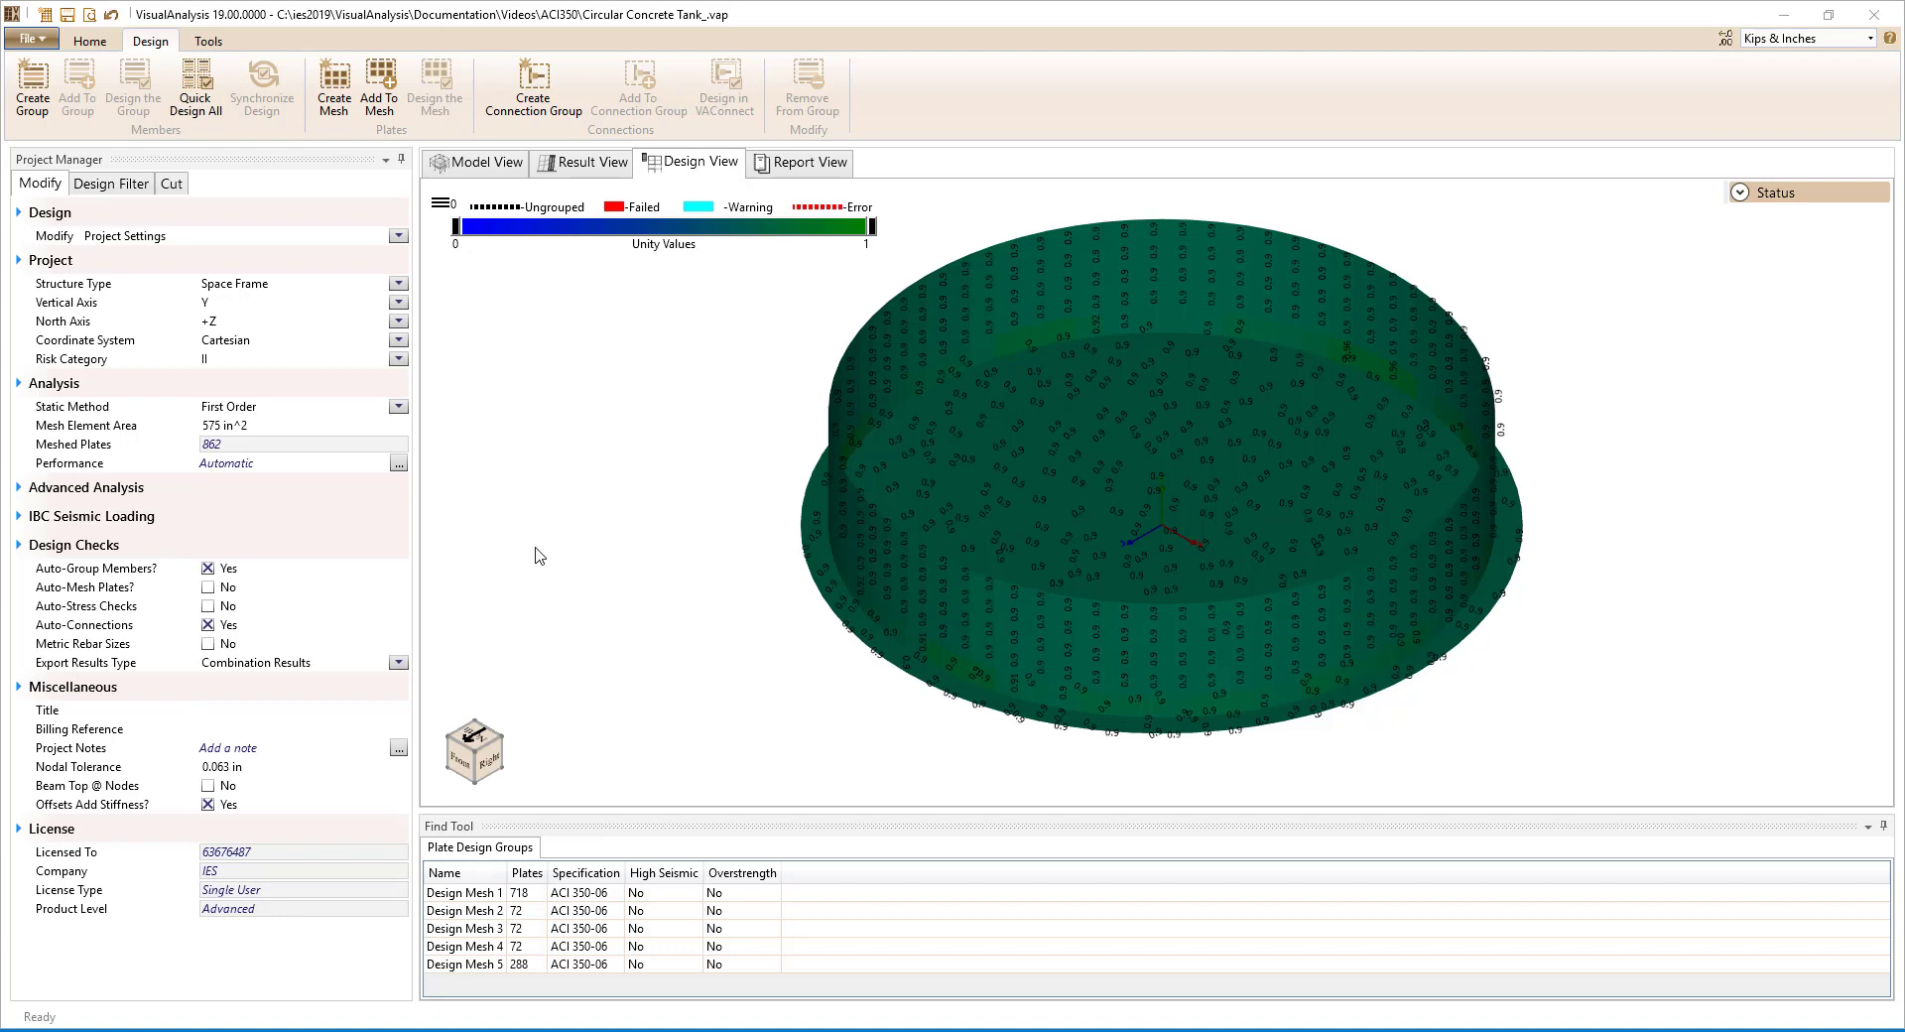
Show the design filter, then open Design Mesh 4's report with its flexure and shear tables.
click(119, 187)
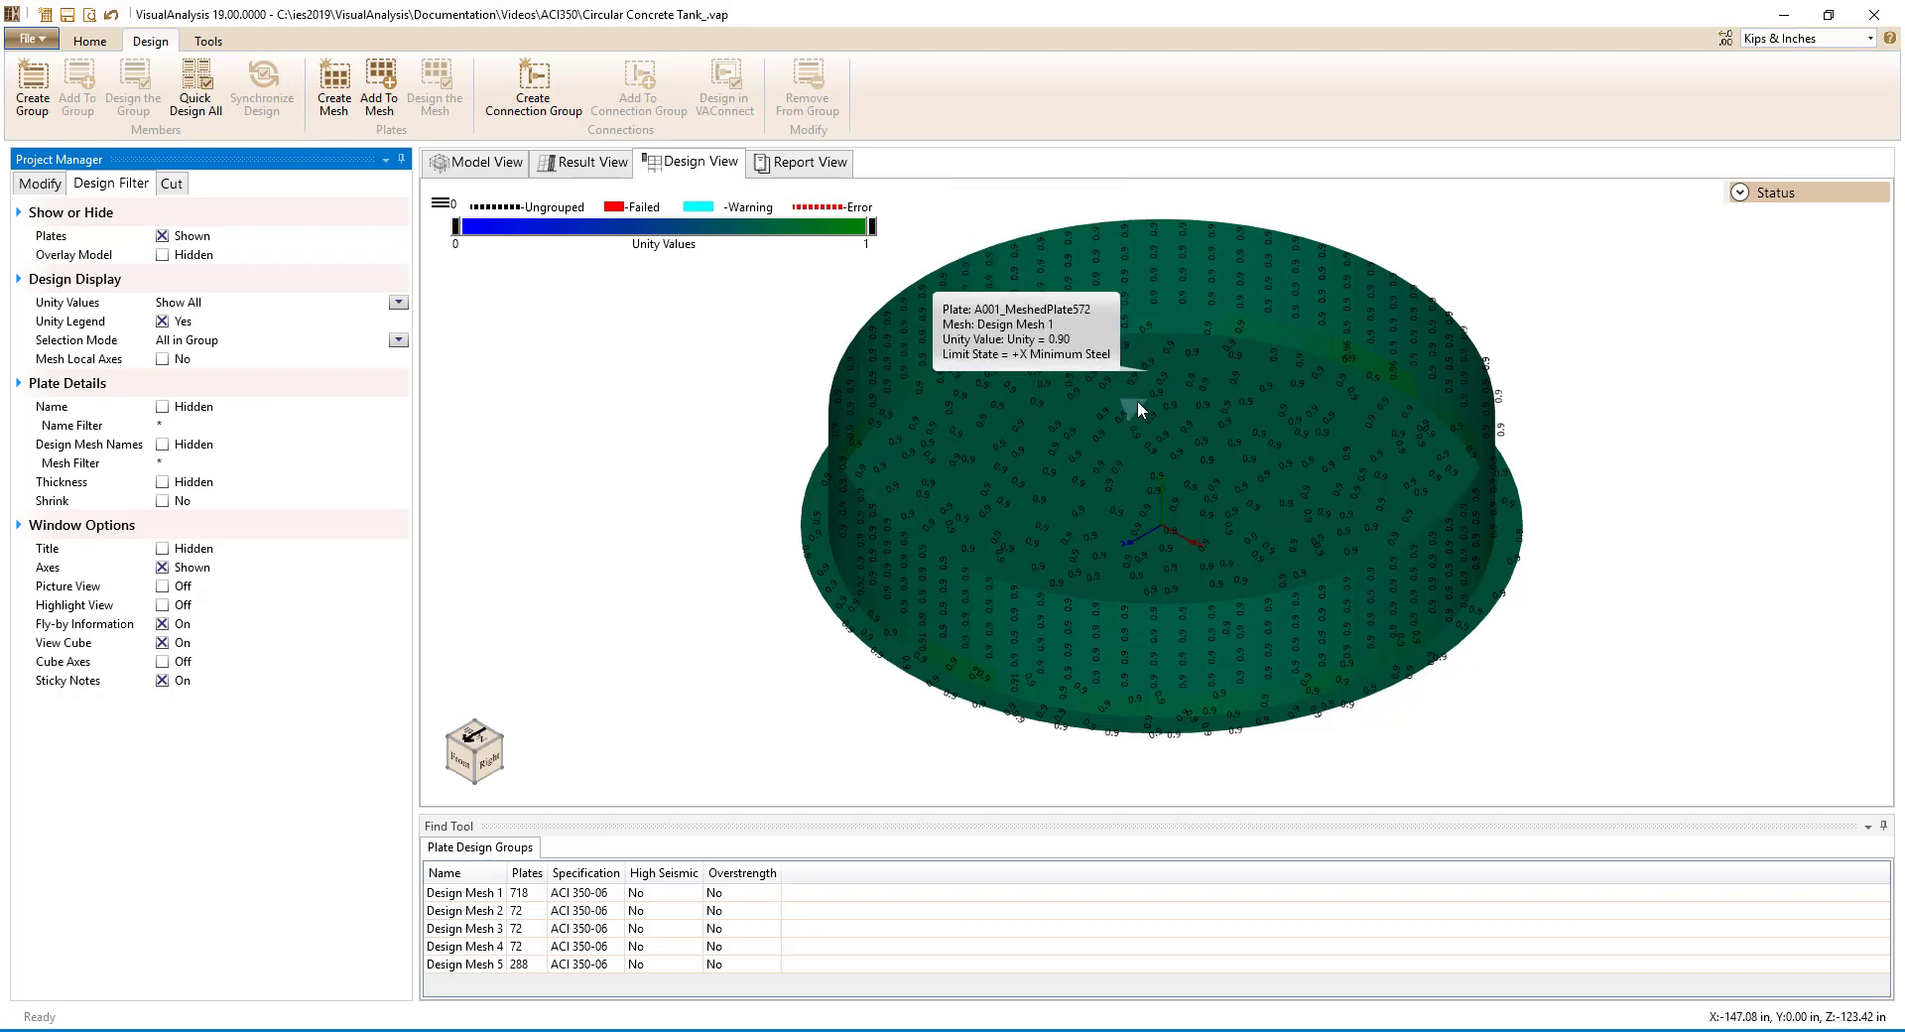
click(1202, 317)
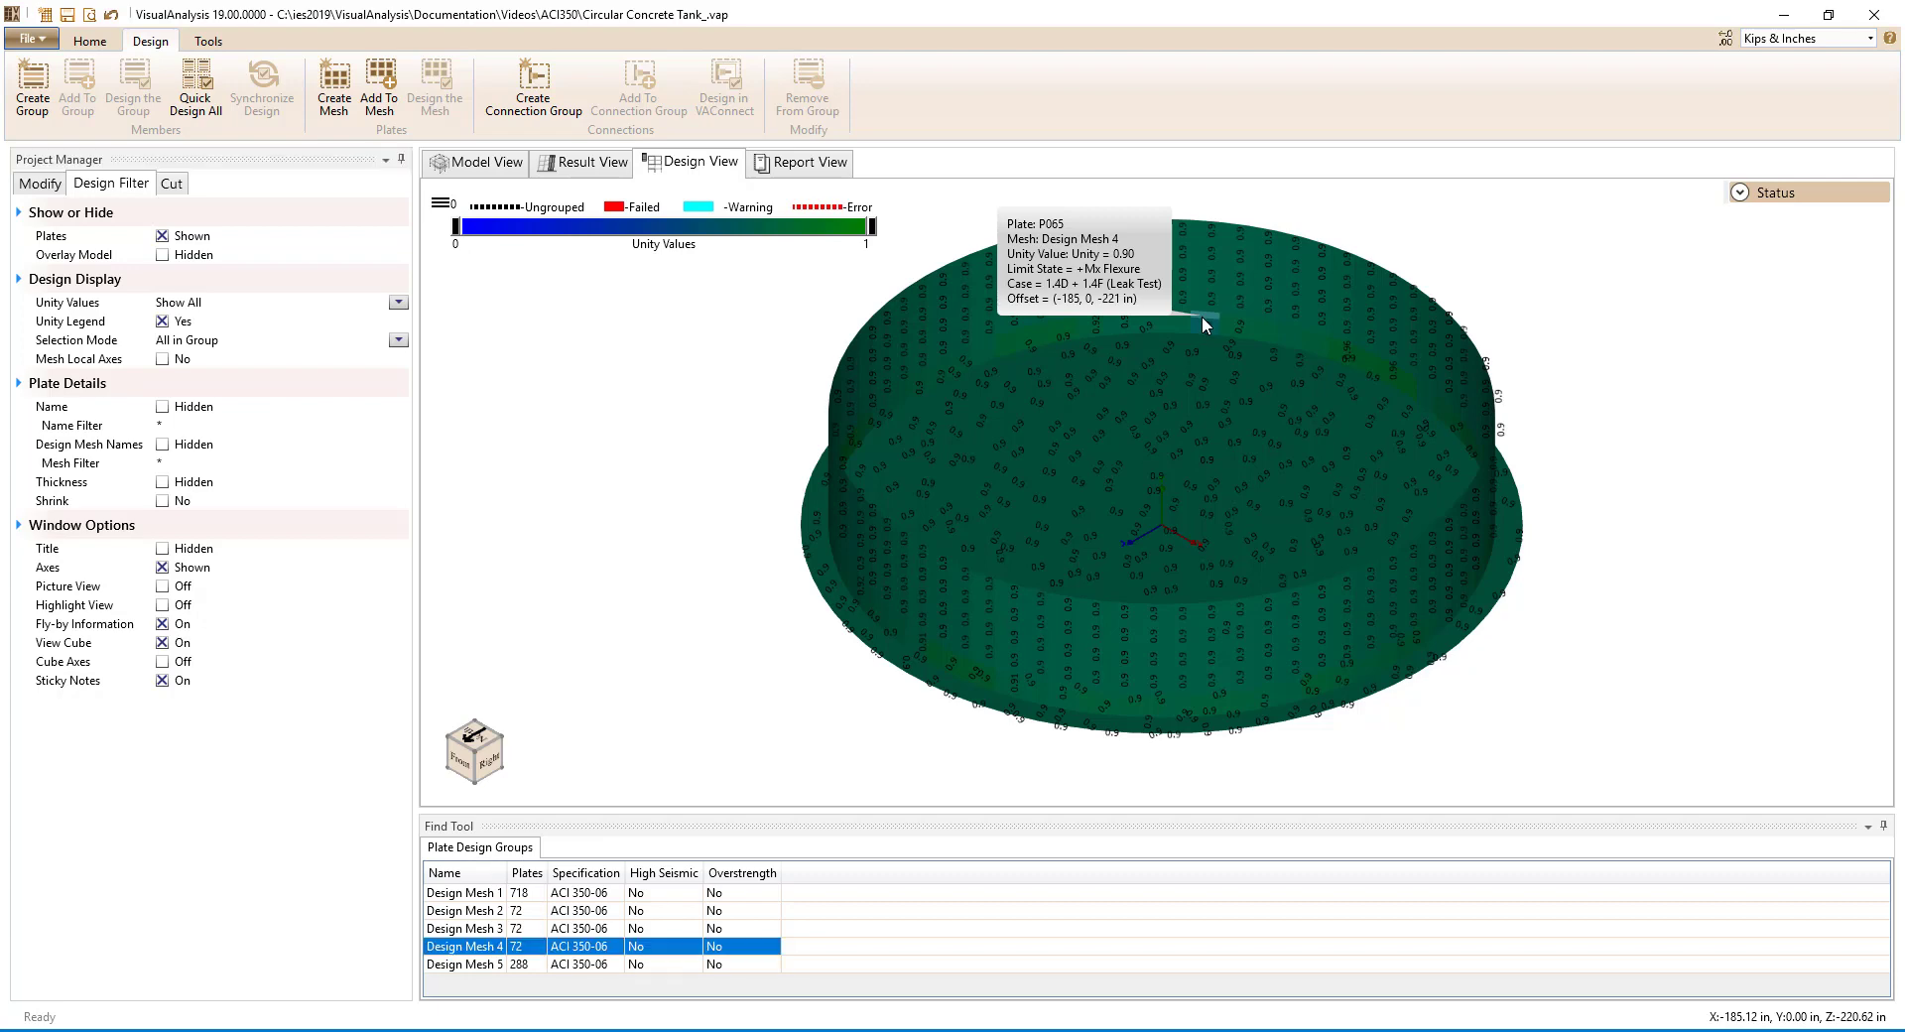
double_click(1200, 316)
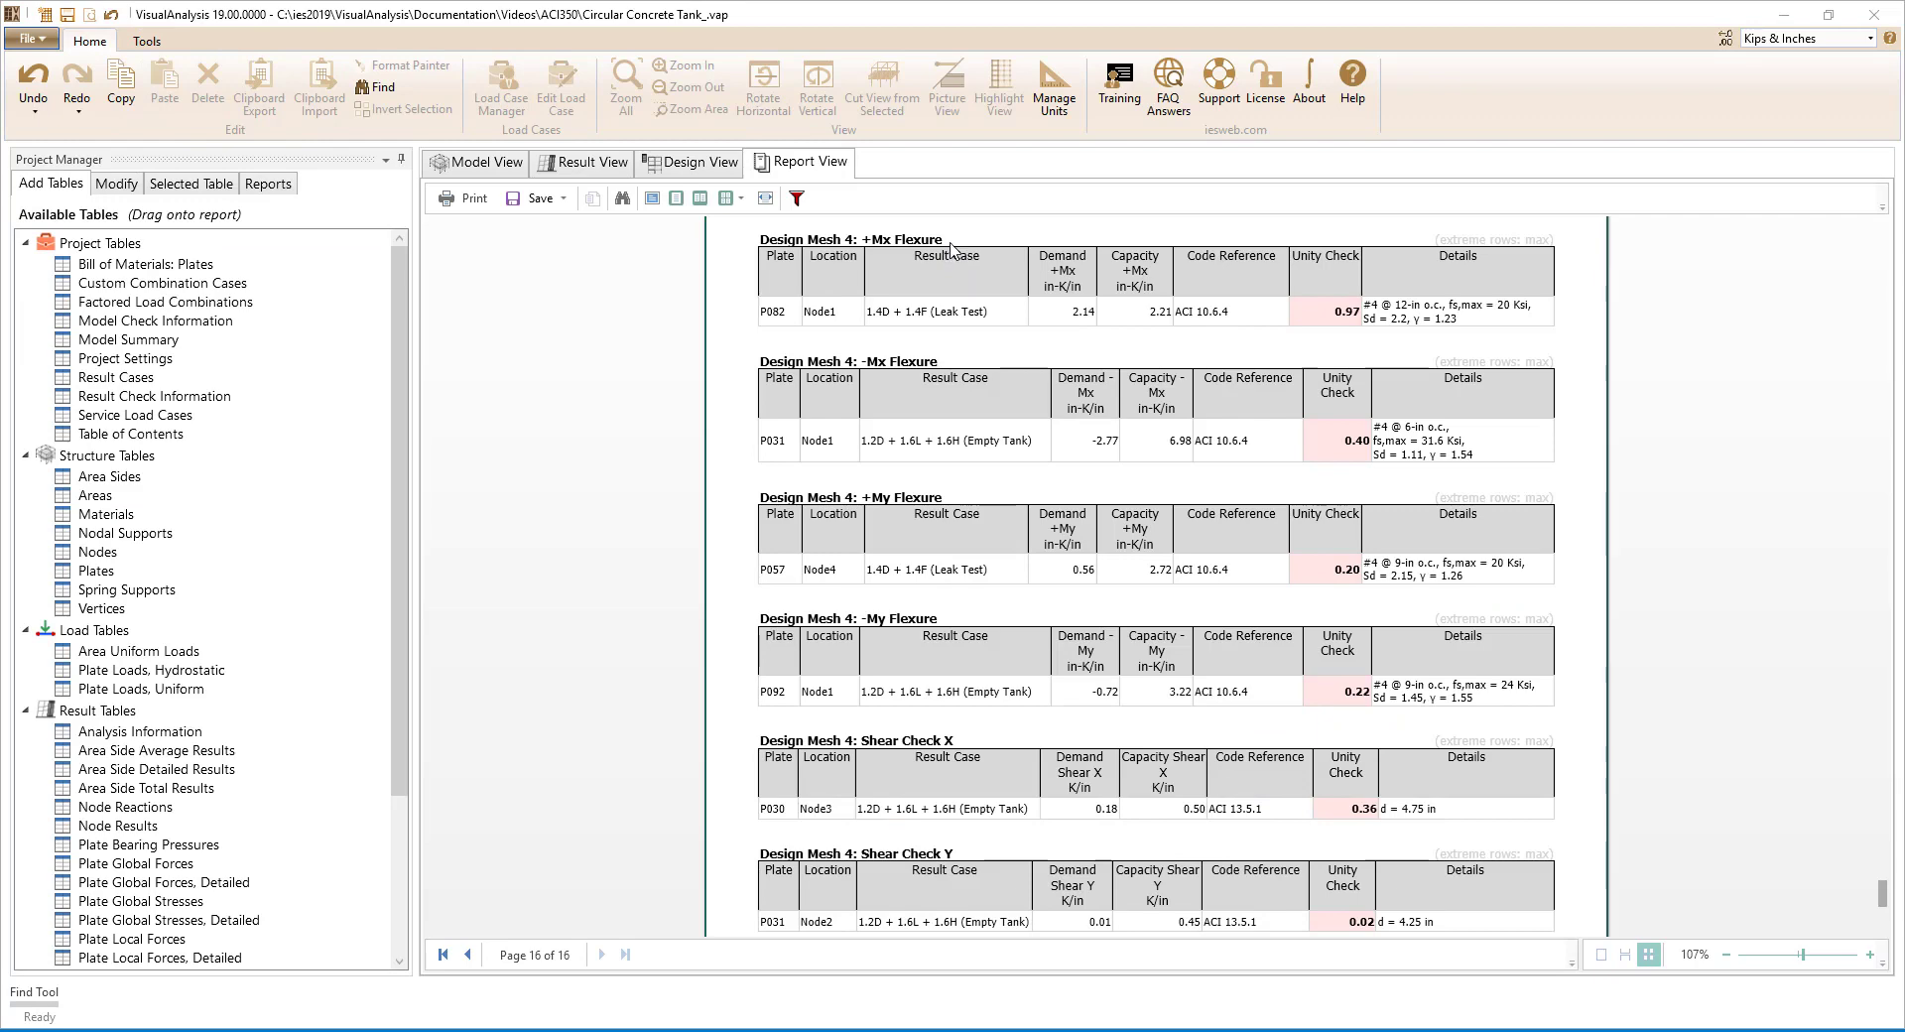